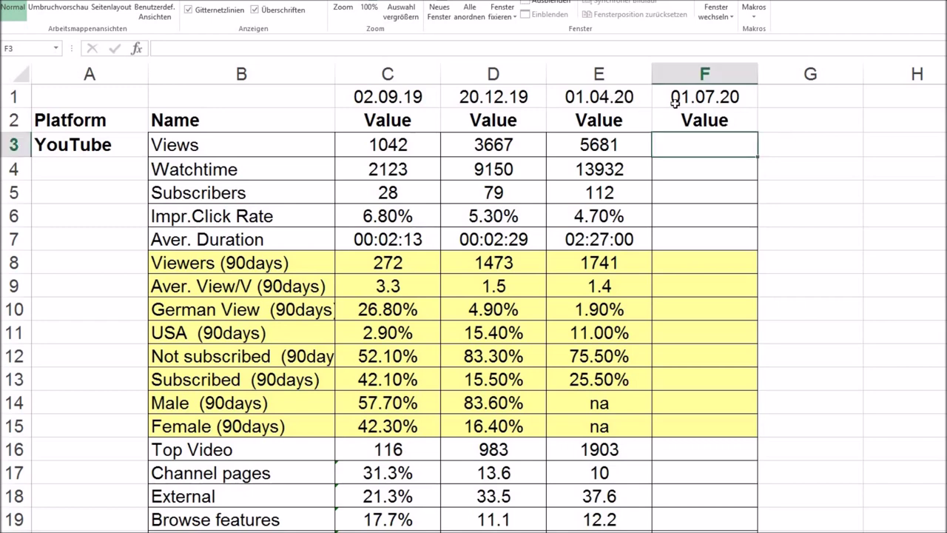
Return the selection to the 01.07.20 date heading in cell F1.
{"action": "key", "text": "Up"}
{"action": "key", "text": "Up"}
{"action": "key", "text": "Left"}
{"action": "key", "text": "Right"}
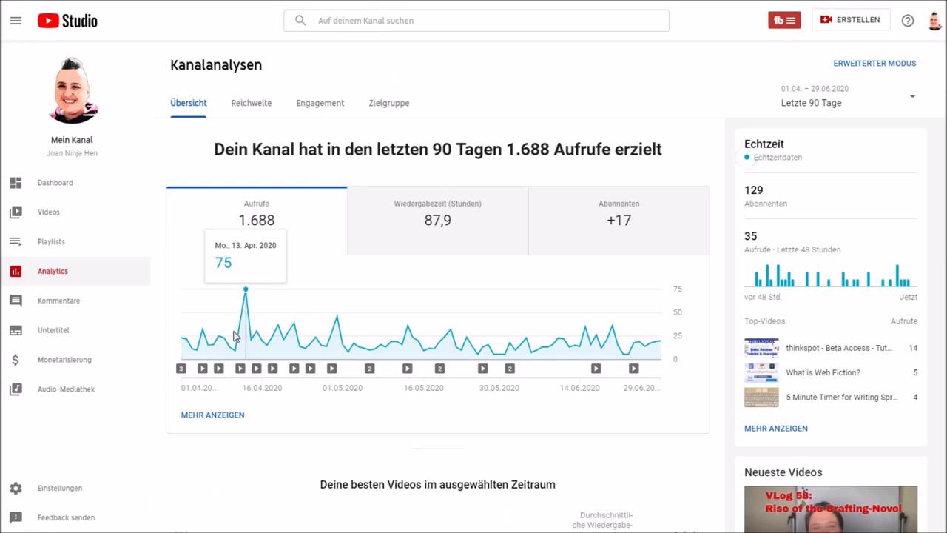
Inspect the 90-day overview chart, pinning the mid-April video marker and checking the +17 subscribers card.
{"action": "mouse_move", "coordinate": [241, 368]}
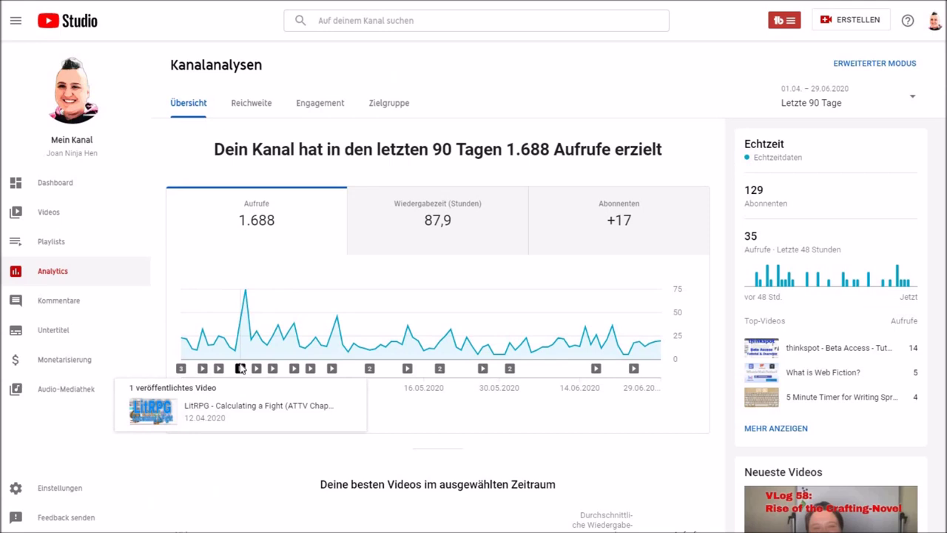
{"action": "left_click", "coordinate": [241, 368]}
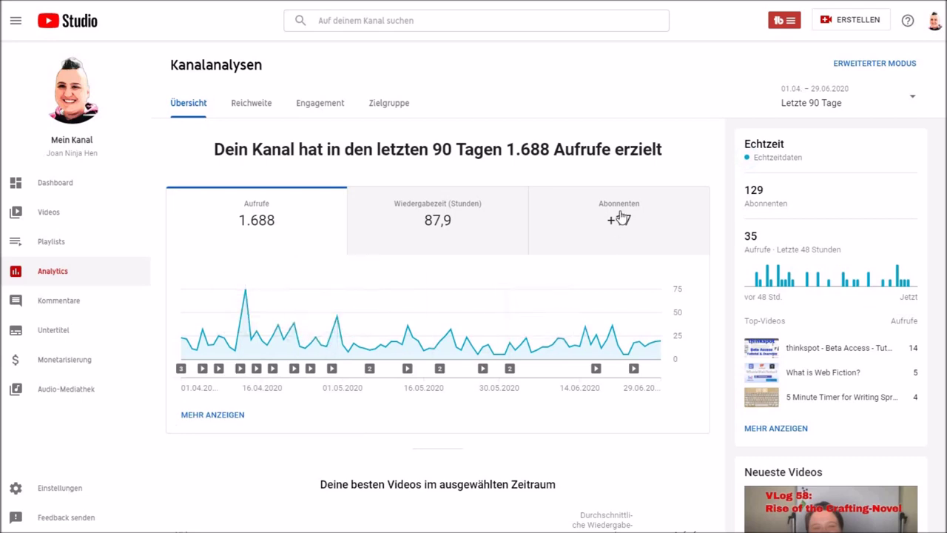
{"action": "mouse_move", "coordinate": [619, 223]}
{"action": "mouse_move", "coordinate": [653, 345]}
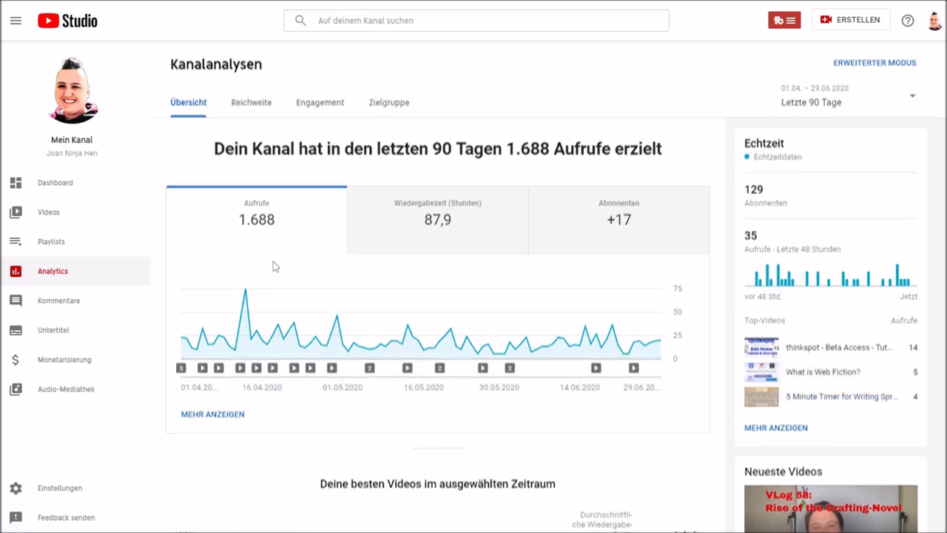
{"action": "scroll", "coordinate": [273, 266], "scroll_direction": "down", "scroll_amount": 6}
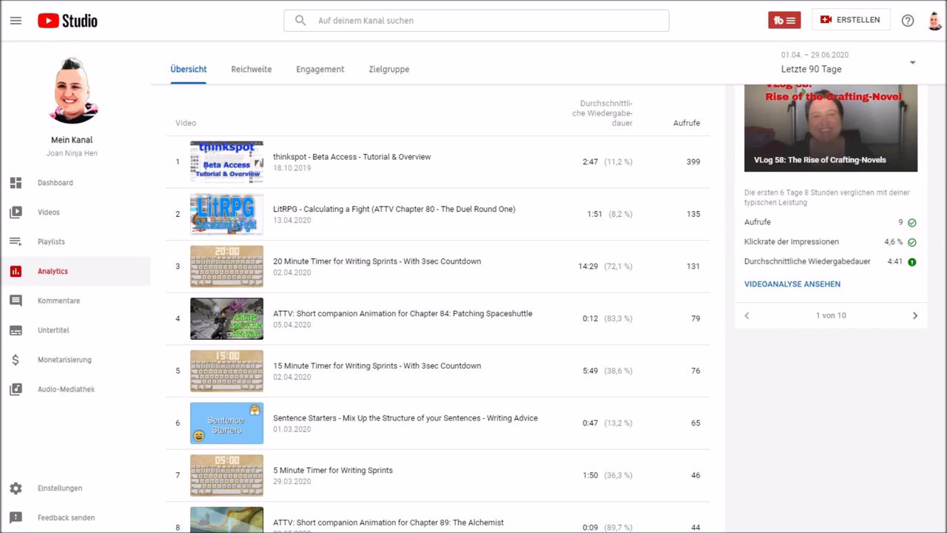
Scroll through the top videos table, led by the 399-view Beta Access tutorial.
{"action": "scroll", "coordinate": [233, 194], "scroll_direction": "down", "scroll_amount": 3}
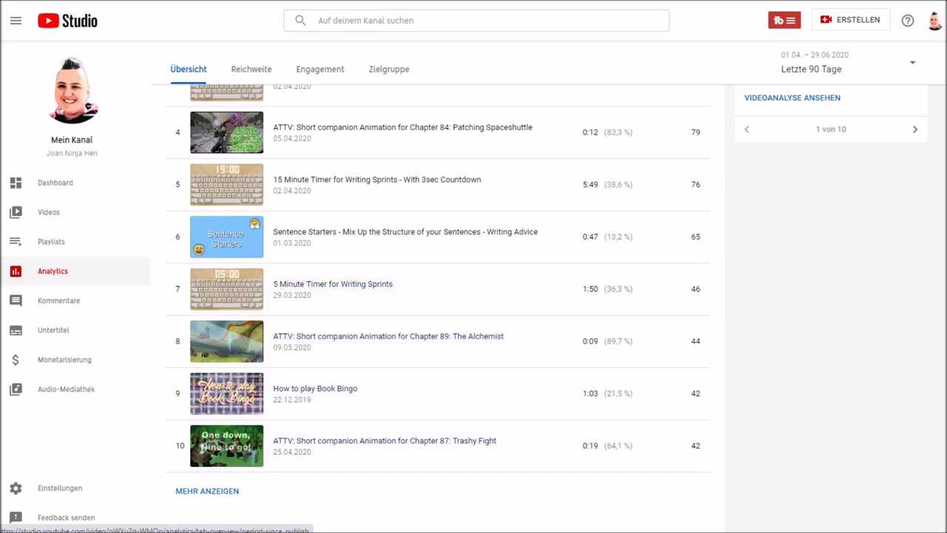
{"action": "scroll", "coordinate": [437, 296], "scroll_direction": "up", "scroll_amount": 3}
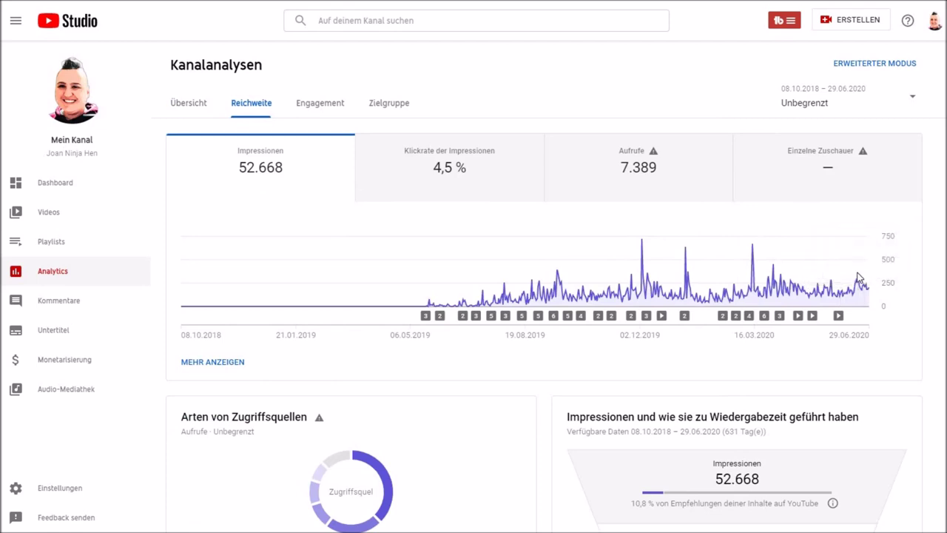
Review the lifetime Reach figures (52.668 impressions, 4,5 % click-through) and move to engagement statistics.
{"action": "mouse_move", "coordinate": [840, 317]}
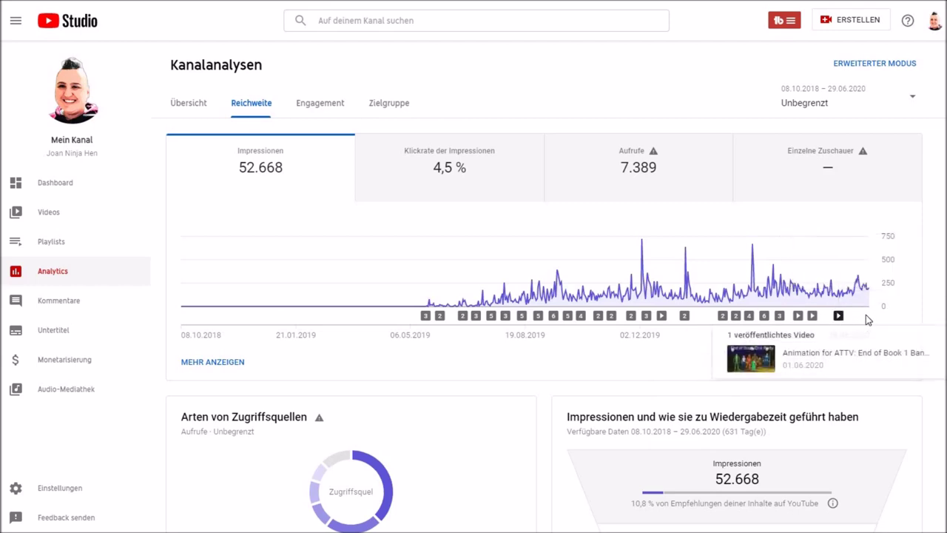
{"action": "mouse_move", "coordinate": [860, 294]}
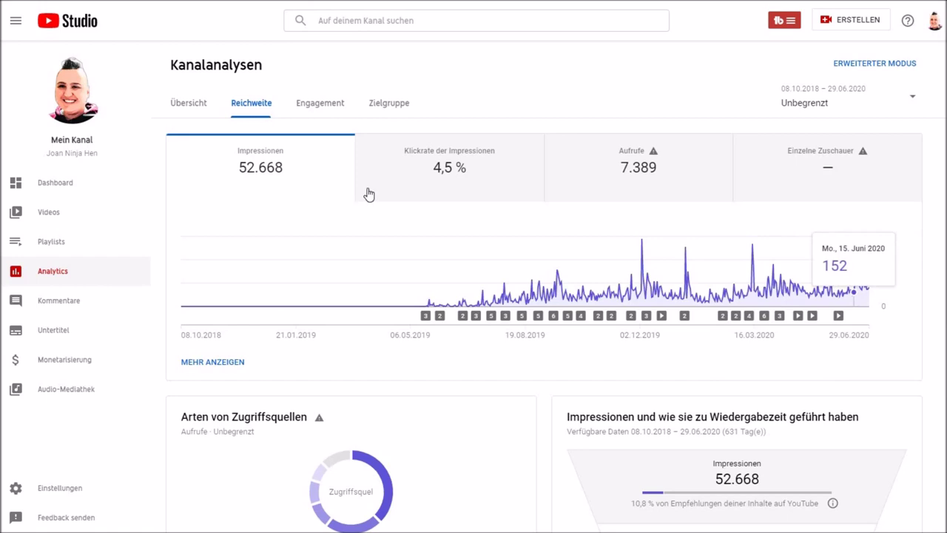
{"action": "left_click", "coordinate": [319, 103]}
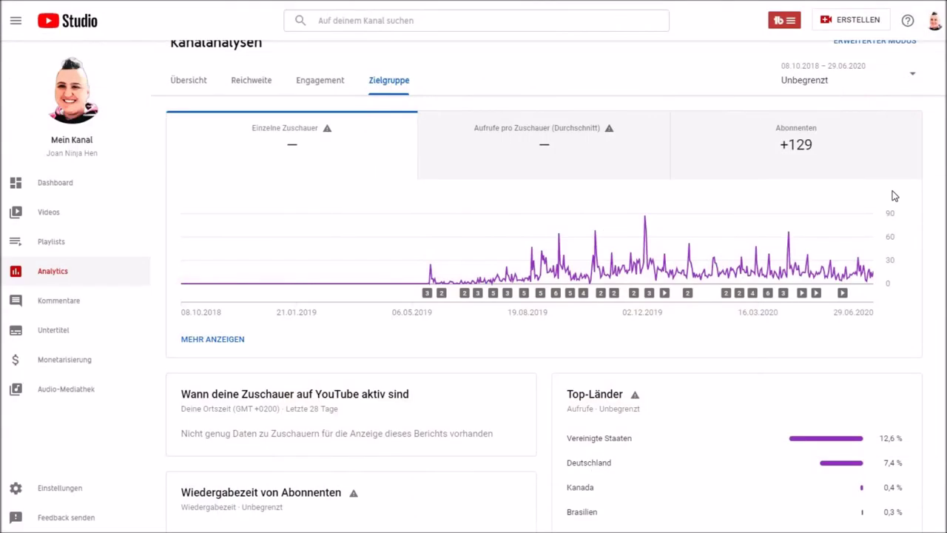
Limit the audience statistics to Letzte 90 Tage: 1.167 unique viewers, 1,4 views per viewer.
{"action": "left_click", "coordinate": [913, 80]}
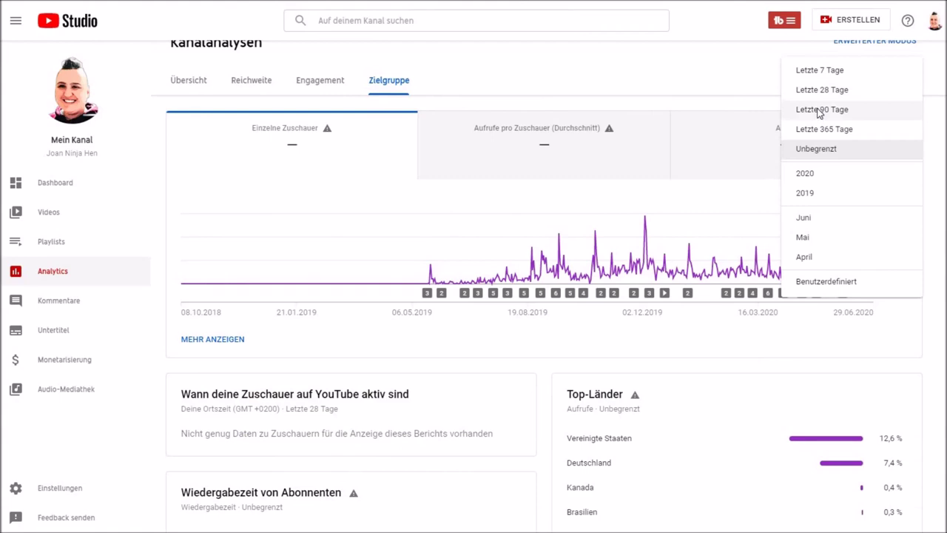
{"action": "left_click", "coordinate": [818, 109]}
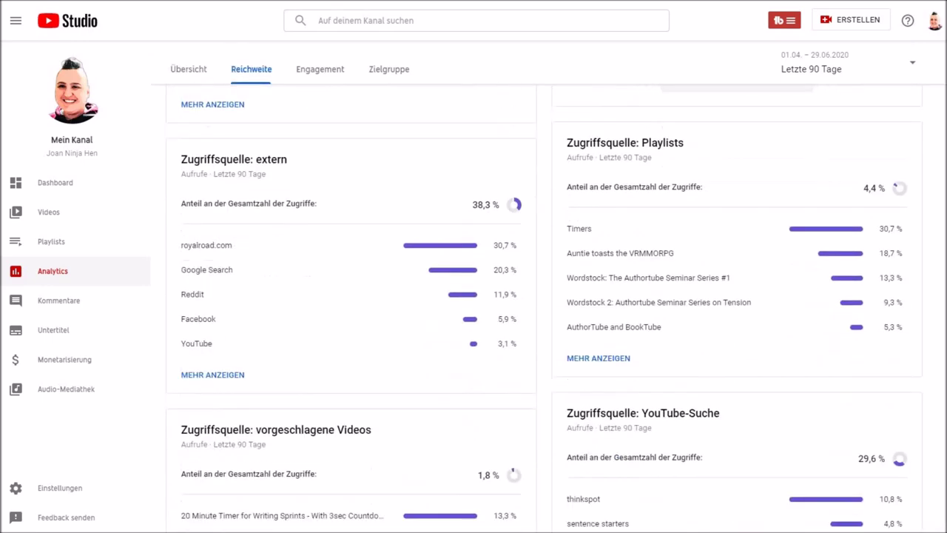
{"action": "scroll", "coordinate": [543, 309], "scroll_direction": "down", "scroll_amount": 2}
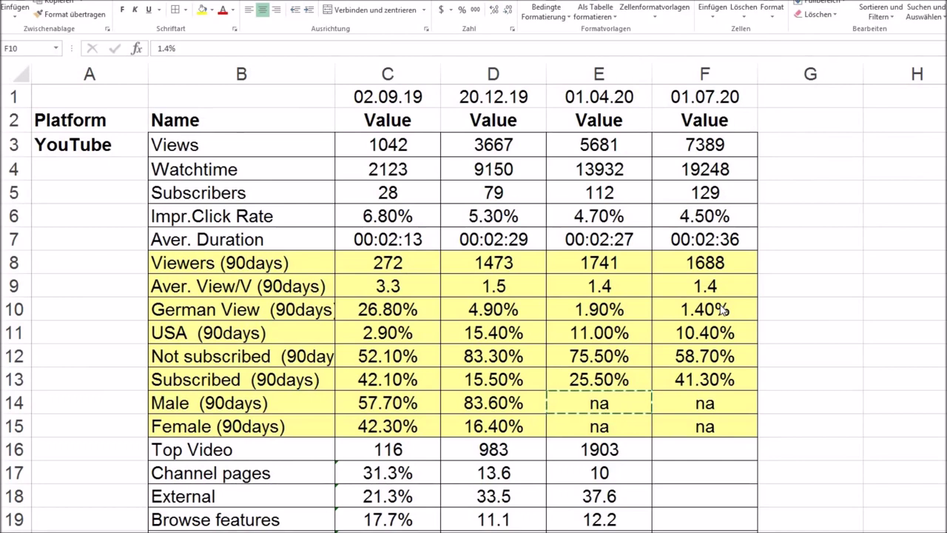
Check the column F audience values: views per viewer, German and USA shares, subscription split.
{"action": "left_click", "coordinate": [708, 286]}
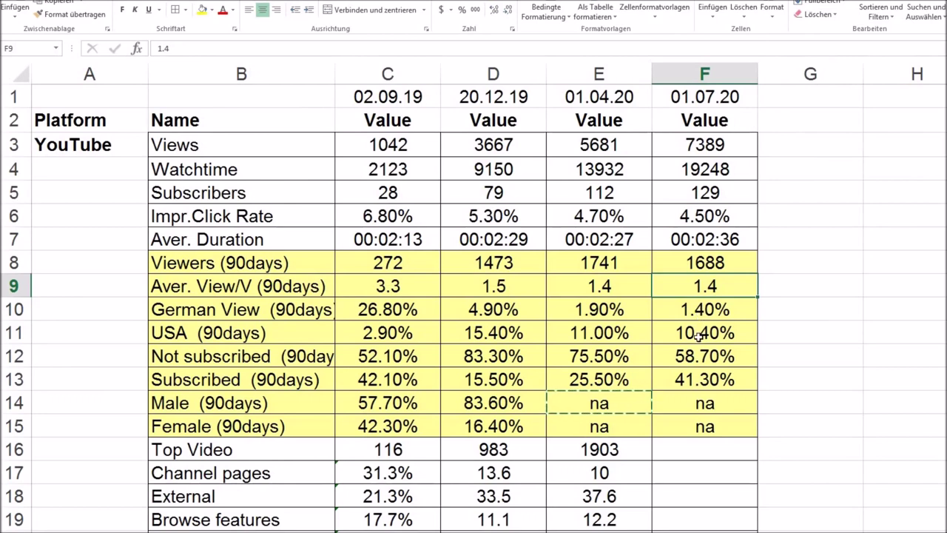
{"action": "key", "text": "Down"}
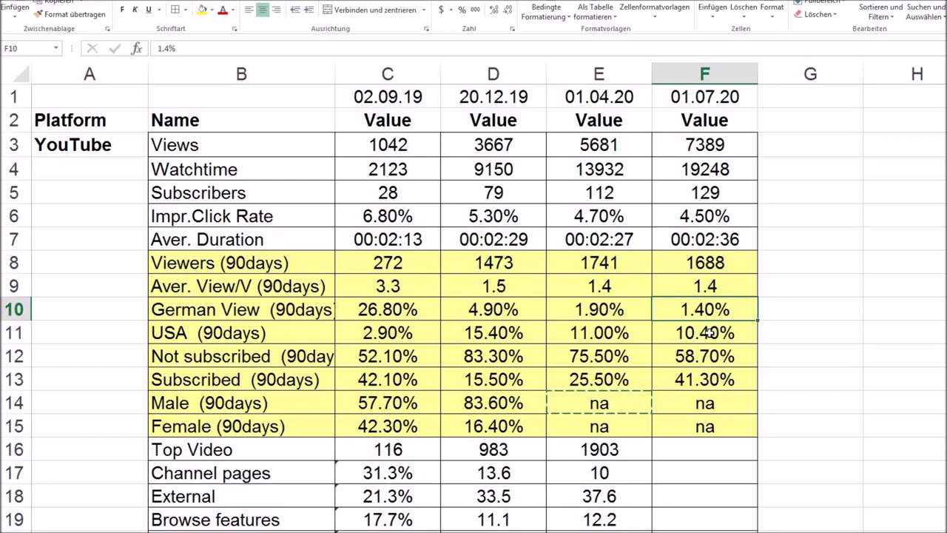
{"action": "left_click", "coordinate": [710, 335]}
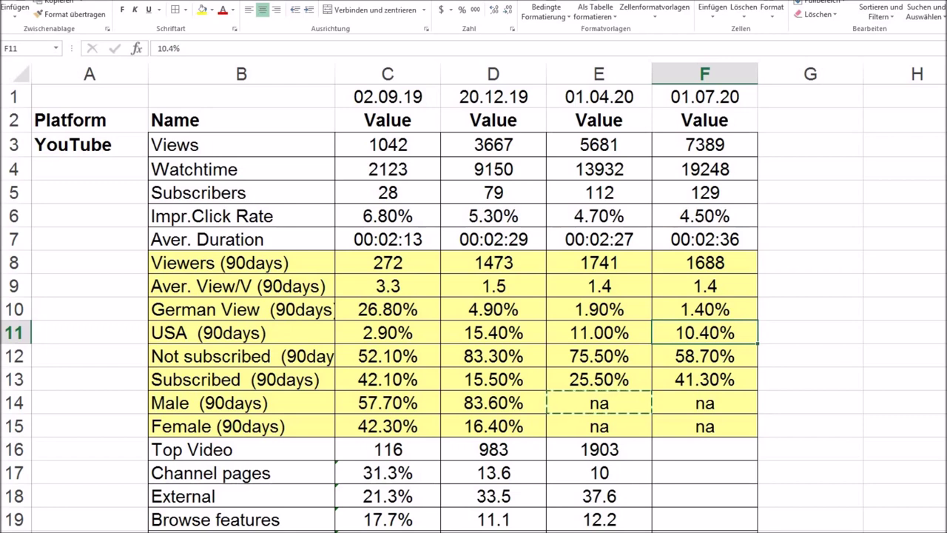
{"action": "left_click", "coordinate": [716, 364]}
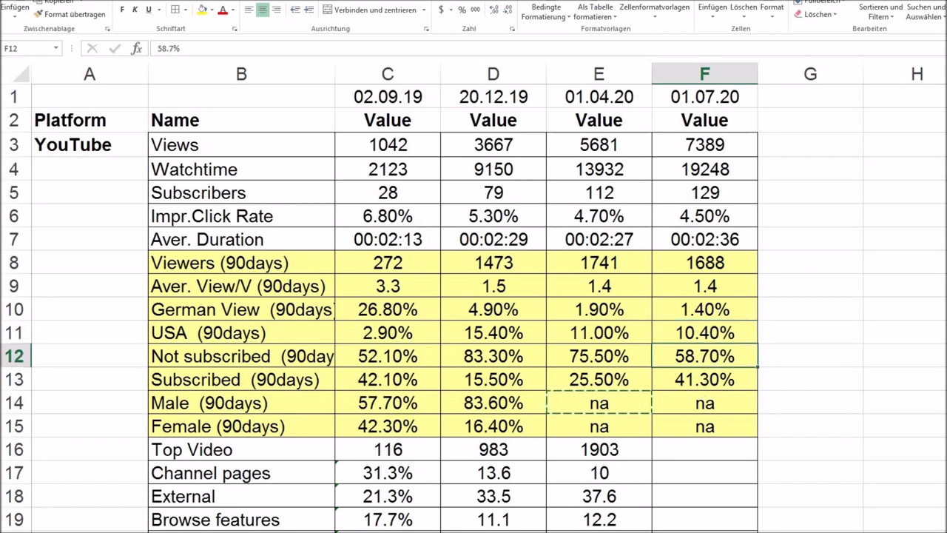
{"action": "left_click", "coordinate": [707, 386]}
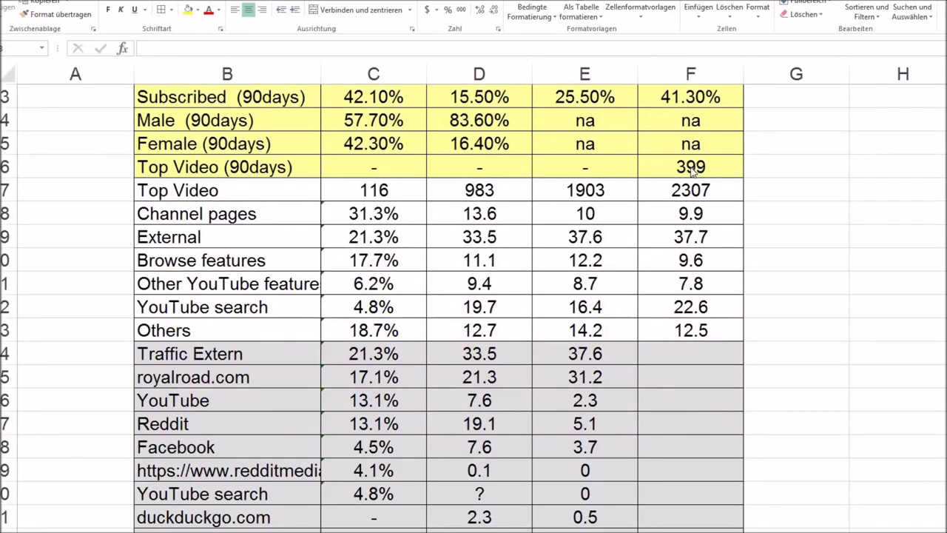
Verify Top Video 399 and 2307 and the traffic figures, then move to the empty Traffic Extern cell.
{"action": "left_click", "coordinate": [690, 168]}
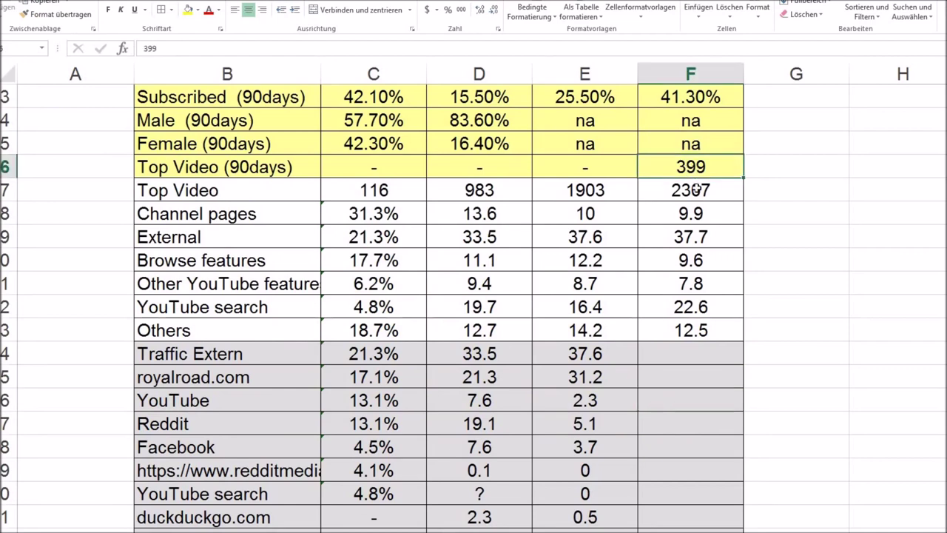
{"action": "left_click", "coordinate": [683, 190]}
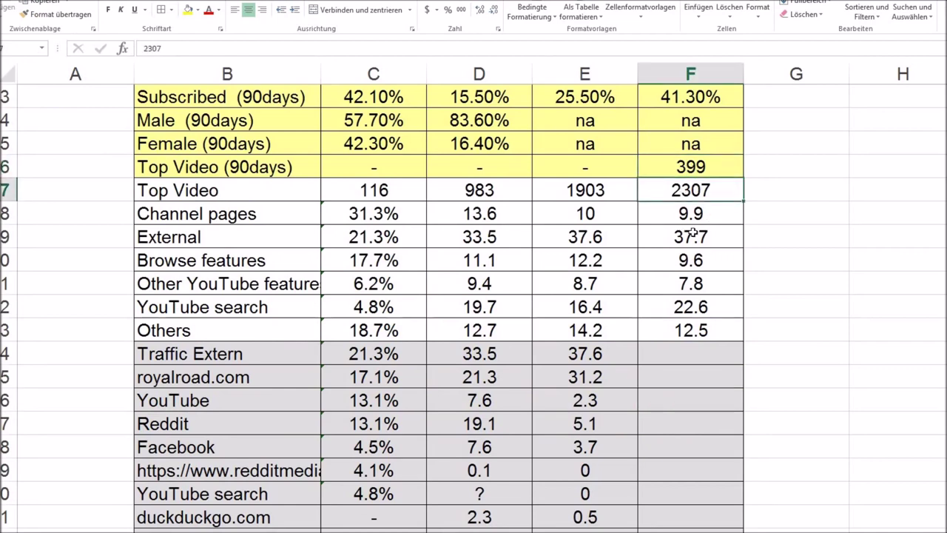
{"action": "left_click", "coordinate": [699, 170]}
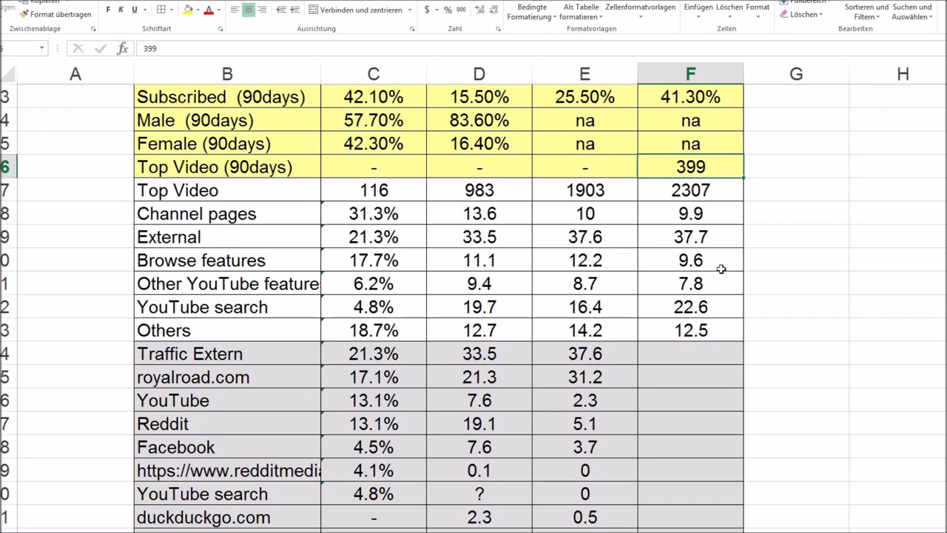
{"action": "left_click_drag", "start_coordinate": [695, 190], "coordinate": [697, 329]}
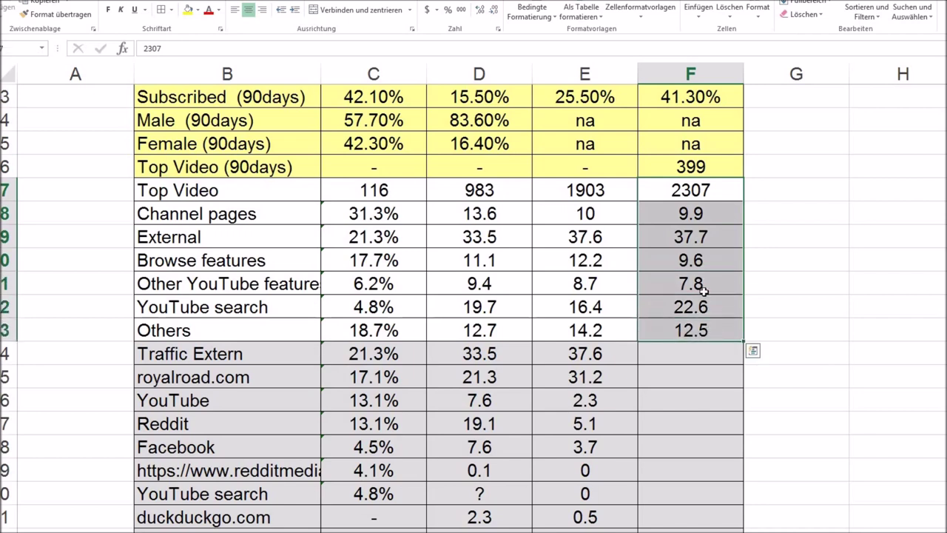
{"action": "left_click", "coordinate": [699, 235]}
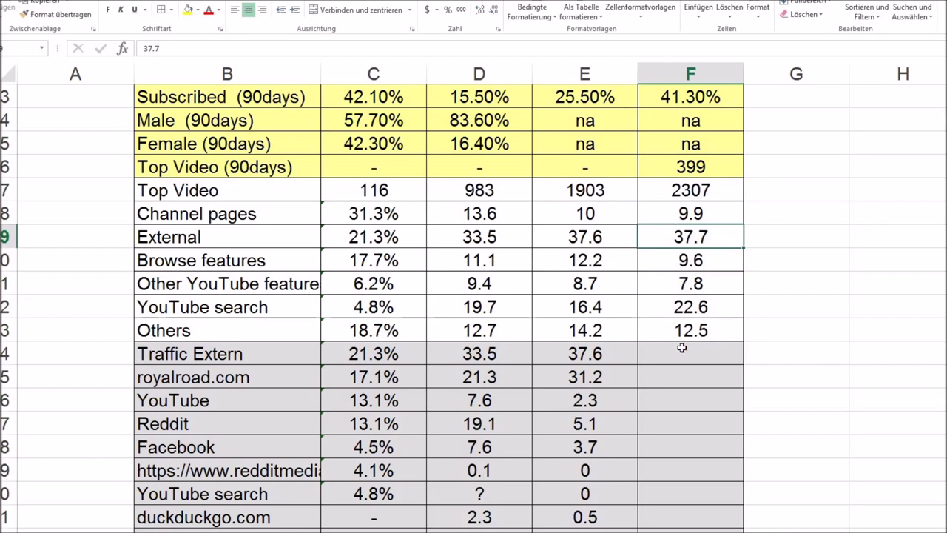
{"action": "key", "text": "Down"}
{"action": "key", "text": "Down"}
{"action": "key", "text": "Down"}
{"action": "key", "text": "Down"}
{"action": "key", "text": "Down"}
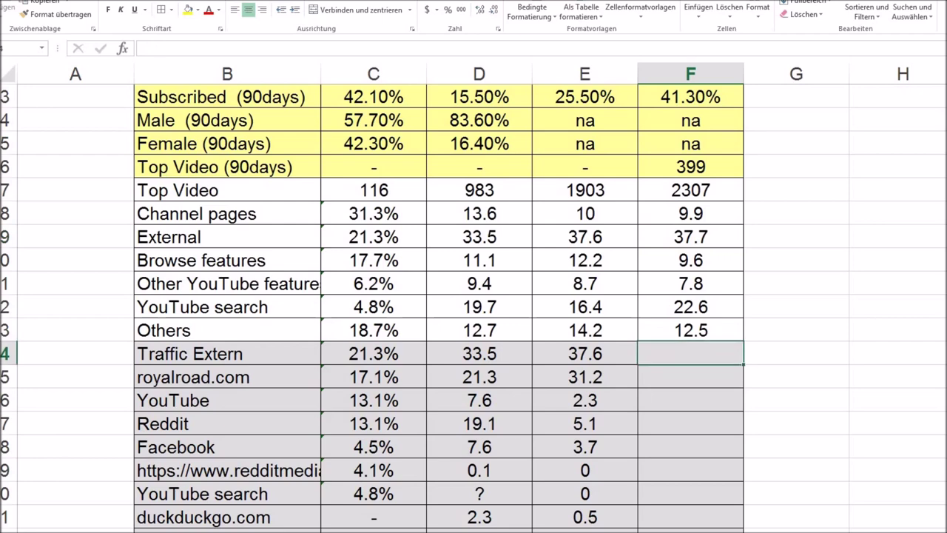
Scroll down to the Traffic Extern block and copy the 90 Days label beside it.
{"action": "scroll", "coordinate": [473, 307], "scroll_direction": "down", "scroll_amount": 2}
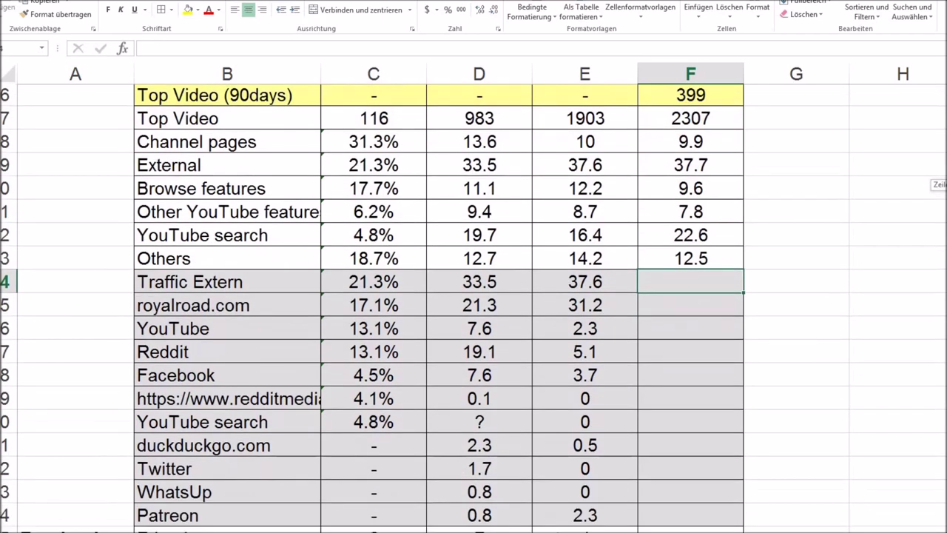
{"action": "scroll", "coordinate": [474, 307], "scroll_direction": "down", "scroll_amount": 1}
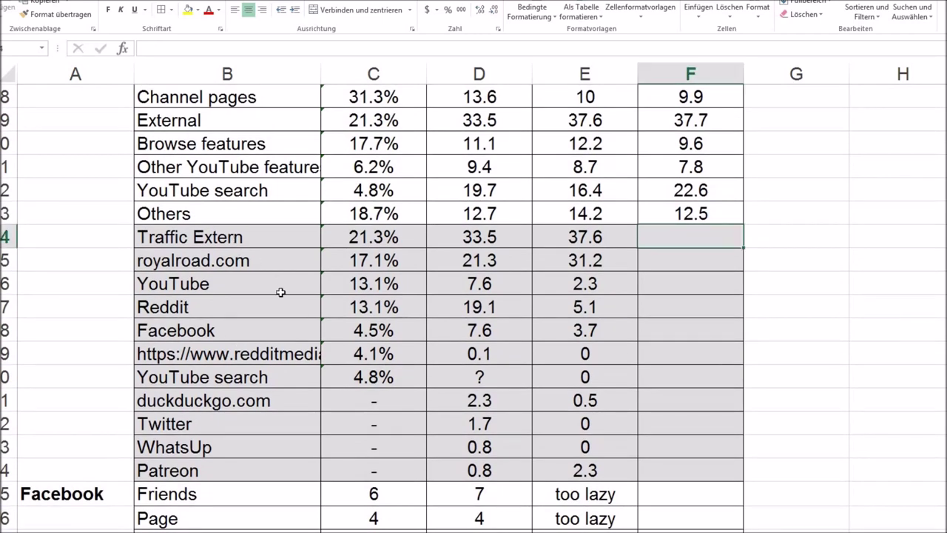
{"action": "key", "text": "ctrl+z"}
{"action": "key", "text": "ctrl+z"}
{"action": "key", "text": "ctrl+z"}
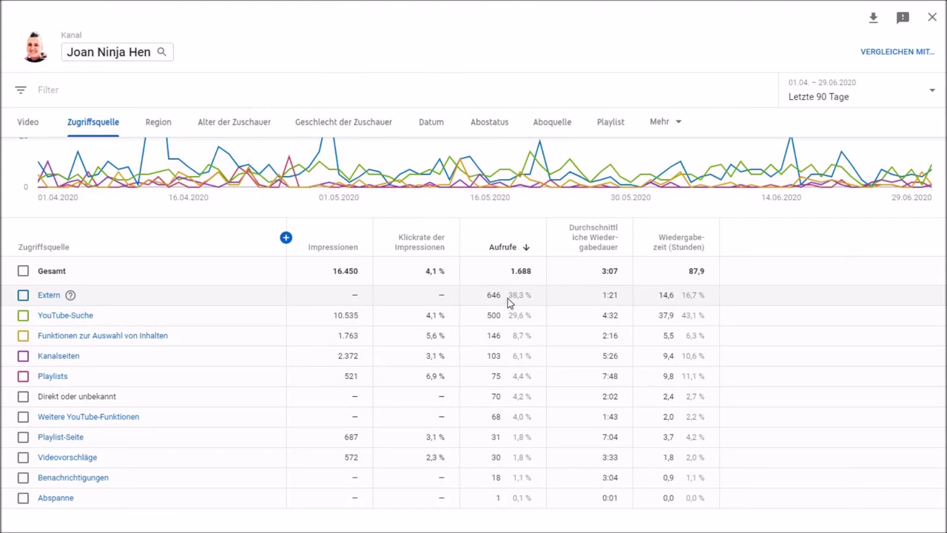
Show the 90-day External traffic sources and scroll the list, topped by royalroad.com at 198 views.
{"action": "left_click", "coordinate": [40, 298]}
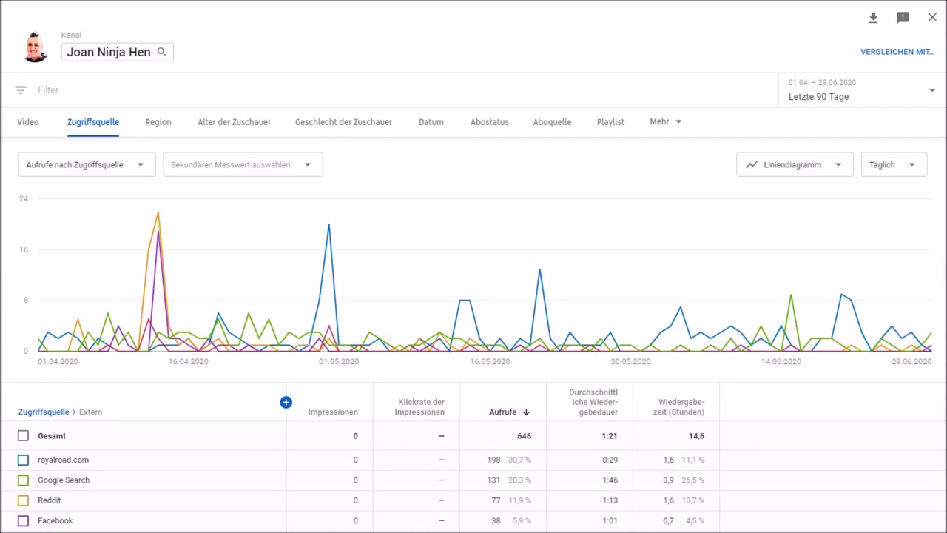
{"action": "scroll", "coordinate": [473, 333], "scroll_direction": "down", "scroll_amount": 3}
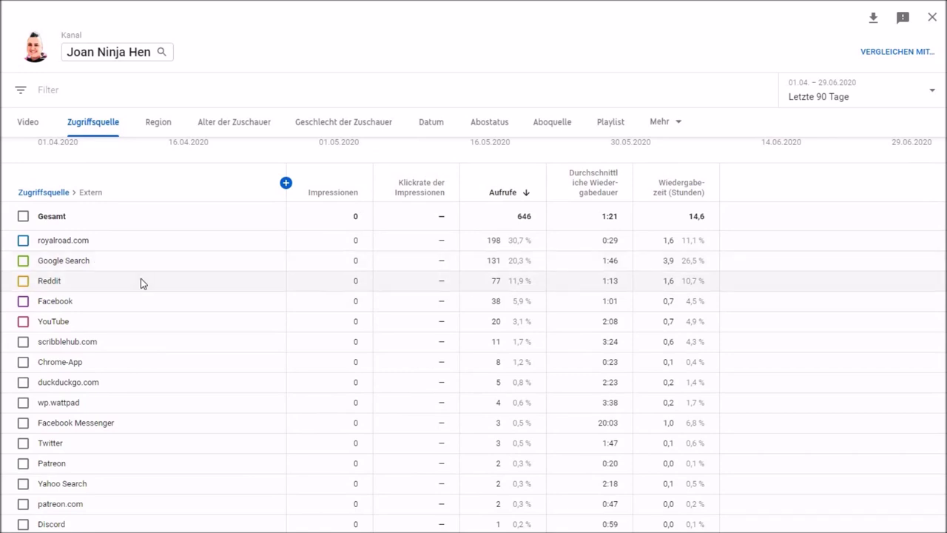
{"action": "scroll", "coordinate": [90, 503], "scroll_direction": "down", "scroll_amount": 7}
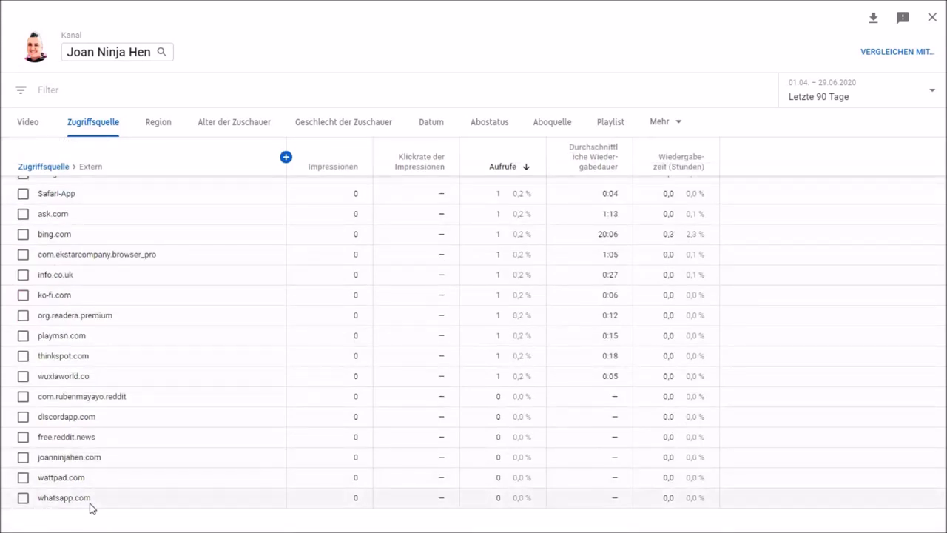
{"action": "scroll", "coordinate": [90, 503], "scroll_direction": "up", "scroll_amount": 7}
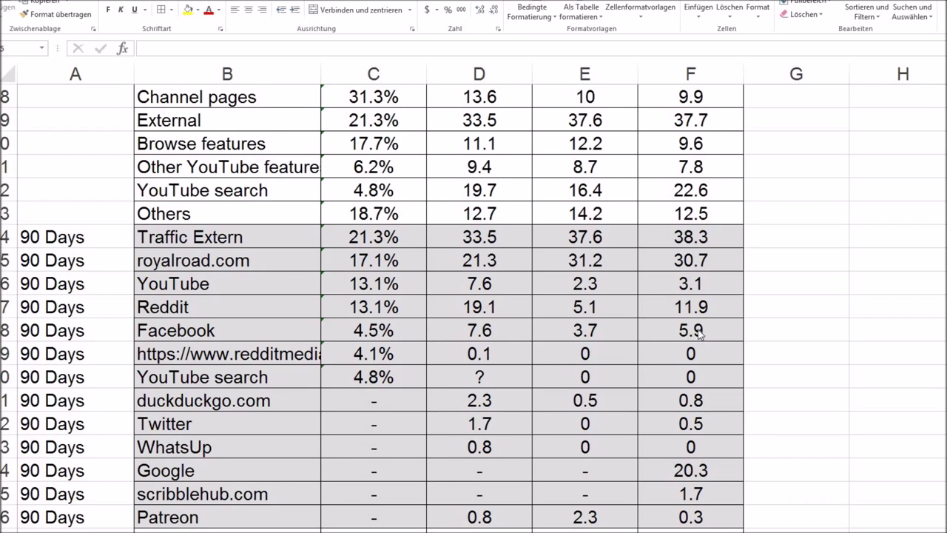
Back in Excel, compare the column F values for scribblehub.com, royalroad.com, Google and Patreon.
{"action": "key", "text": "alt+Tab"}
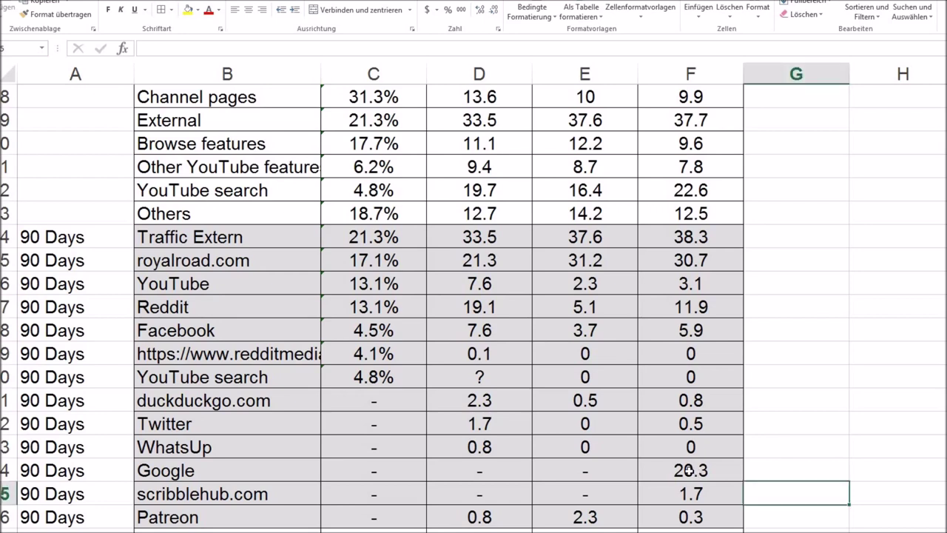
{"action": "left_click", "coordinate": [691, 486]}
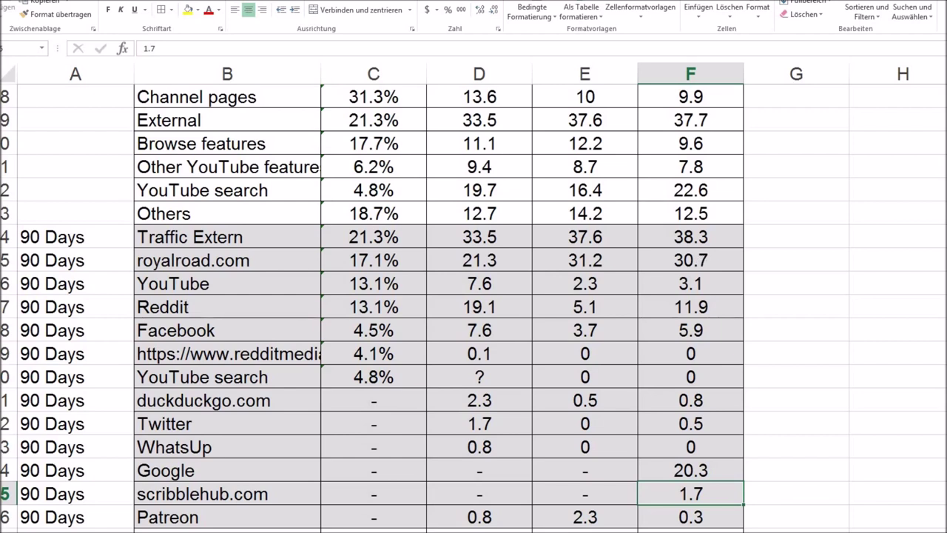
{"action": "left_click", "coordinate": [6, 259]}
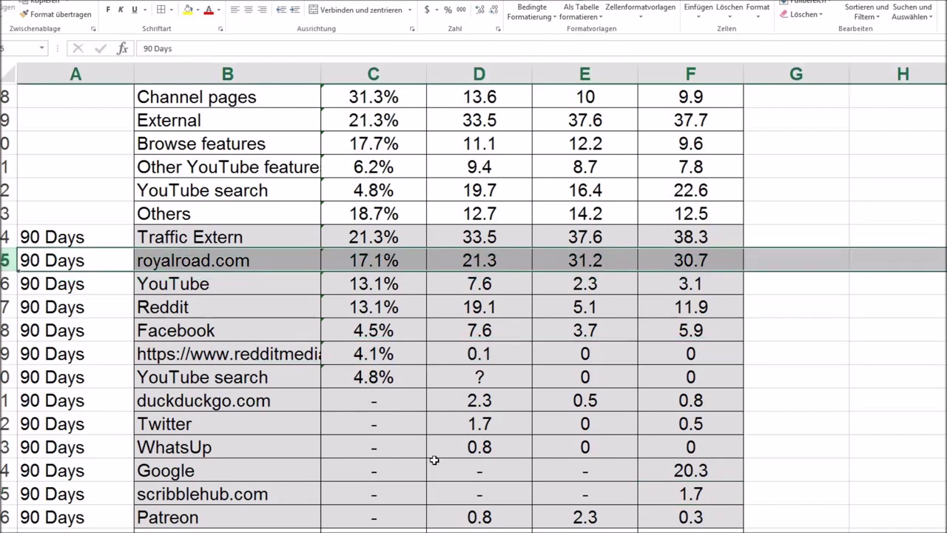
{"action": "left_click", "coordinate": [6, 470]}
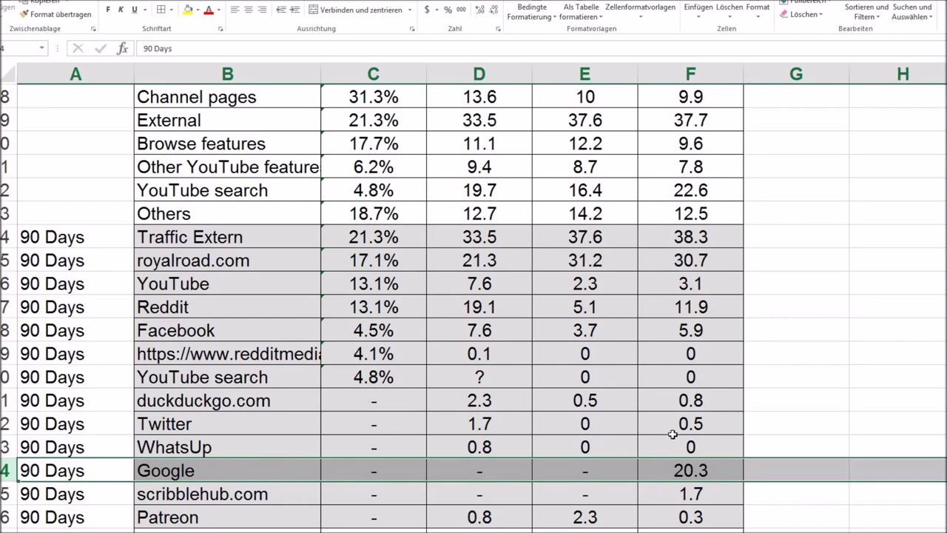
{"action": "left_click", "coordinate": [666, 523]}
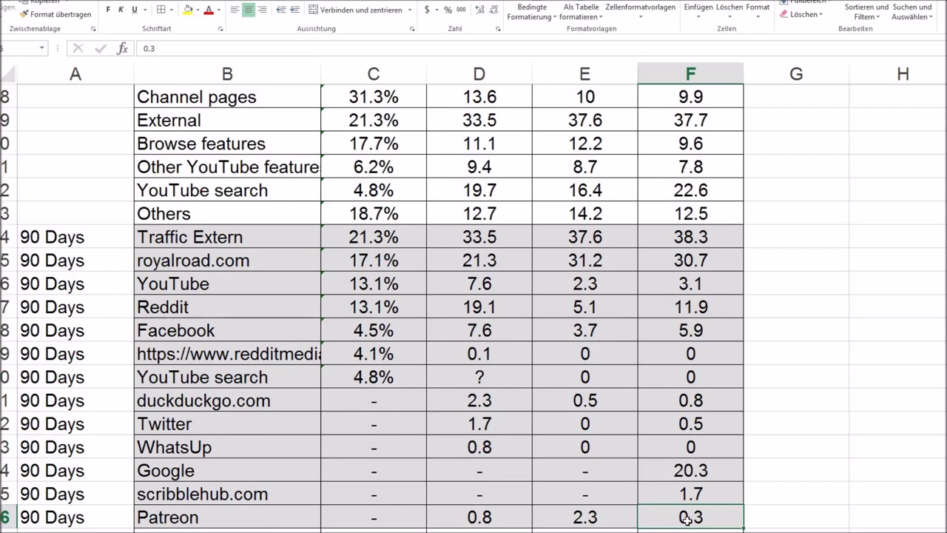
{"action": "left_click", "coordinate": [697, 445]}
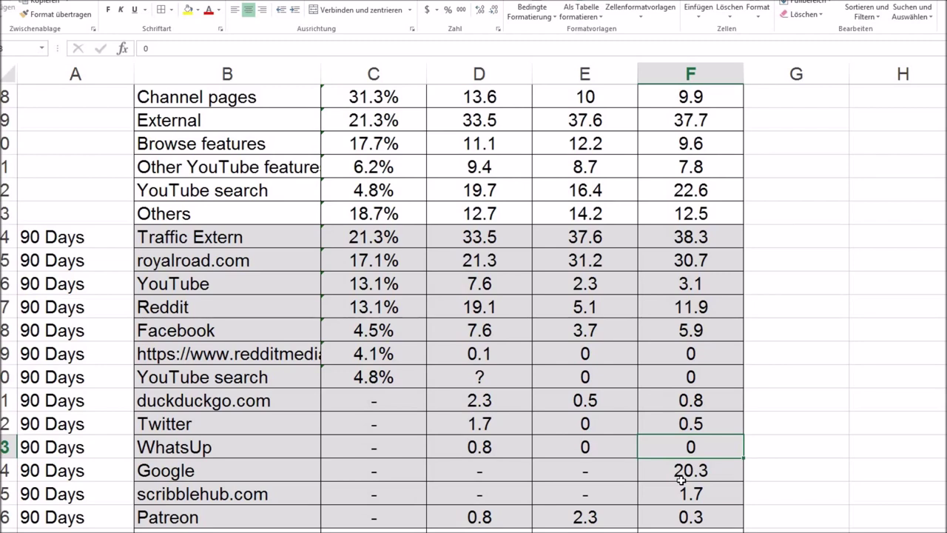
{"action": "left_click", "coordinate": [691, 422]}
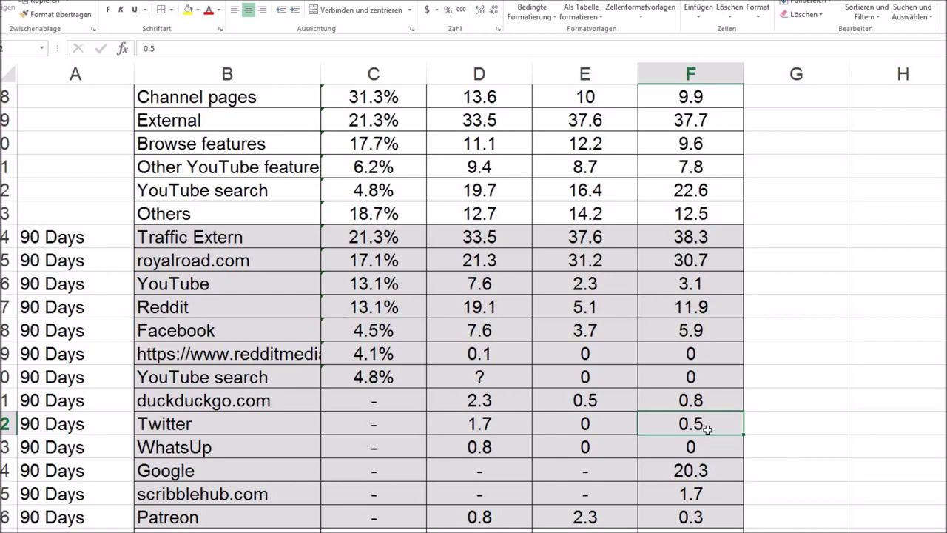
{"action": "left_click", "coordinate": [698, 303]}
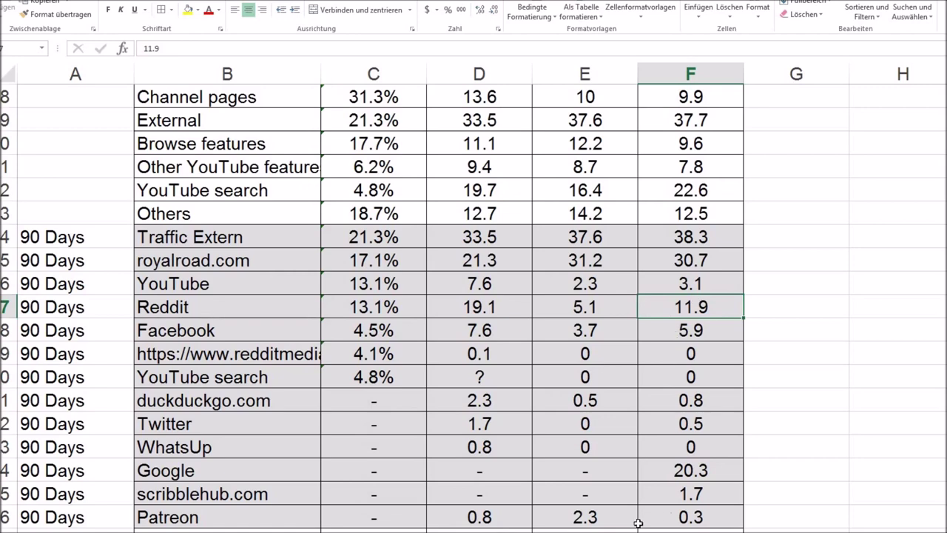
{"action": "scroll", "coordinate": [97, 501], "scroll_direction": "down", "scroll_amount": 6}
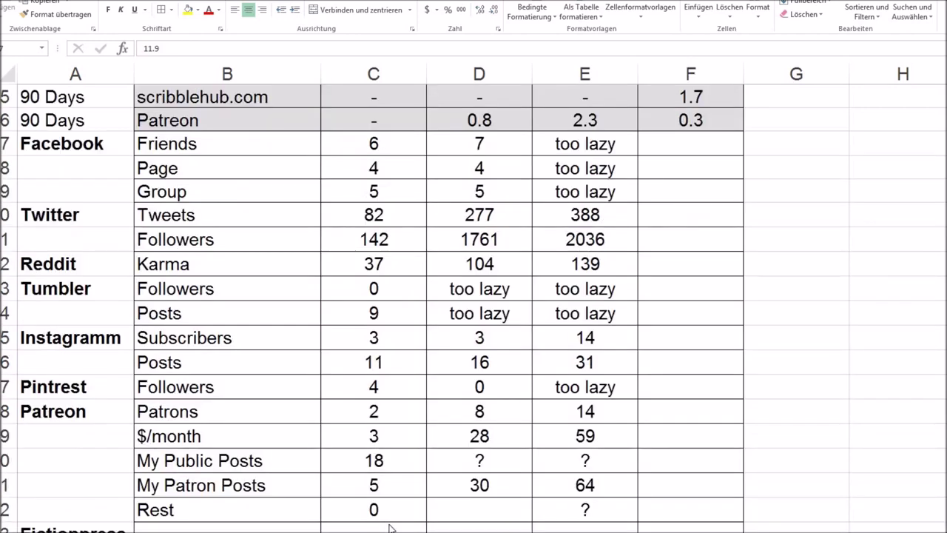
Compare the earlier Facebook Friends entry in E7, then settle on the empty F7 cell.
{"action": "left_click", "coordinate": [598, 151]}
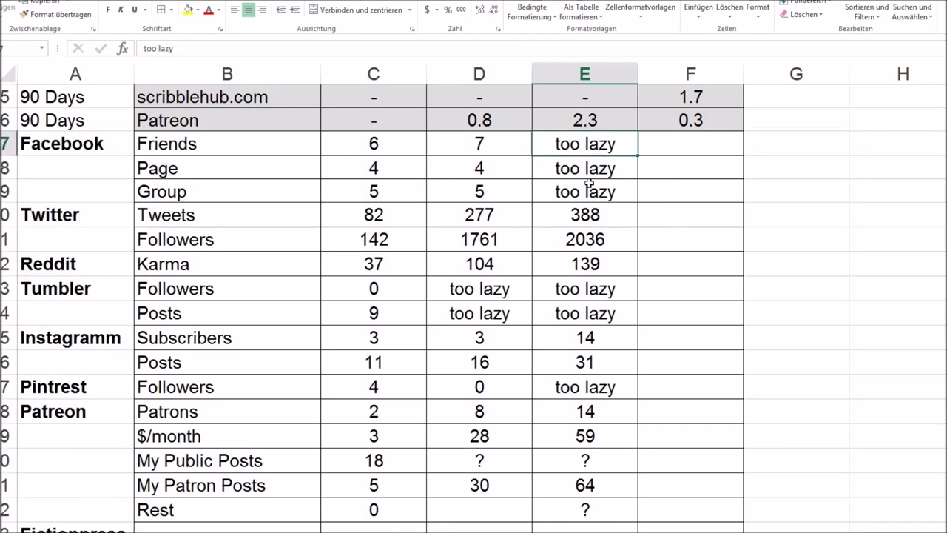
{"action": "left_click", "coordinate": [686, 146]}
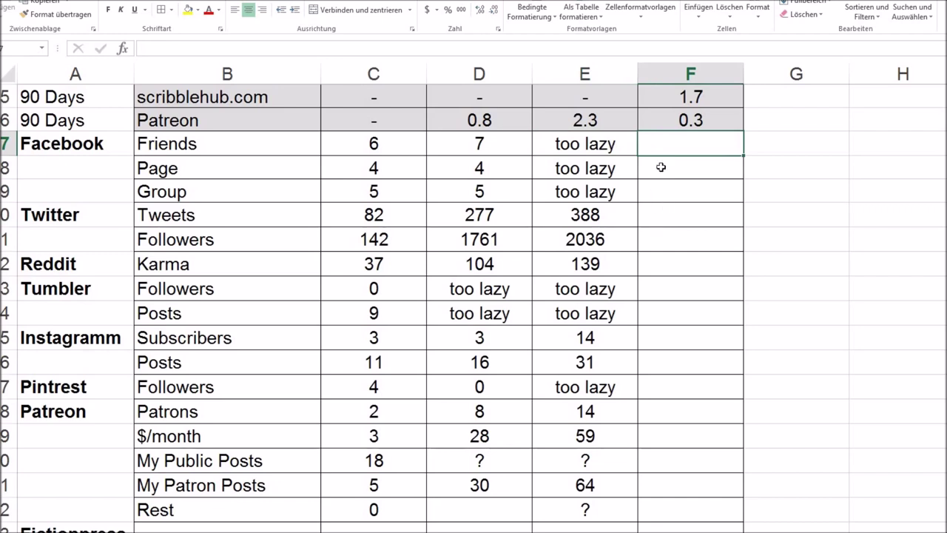
{"action": "key", "text": "Down"}
{"action": "key", "text": "Up"}
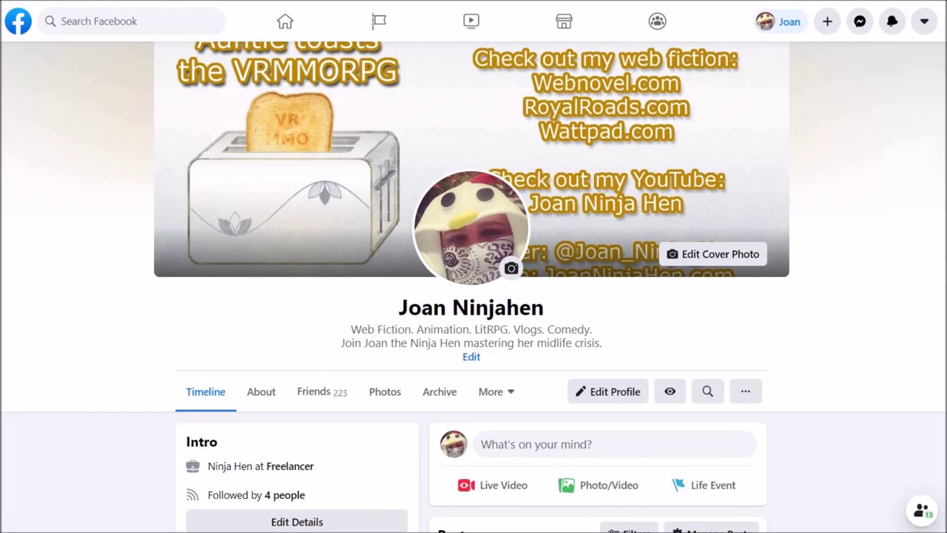
Scroll the Facebook profile to read its Friends count of 223.
{"action": "scroll", "coordinate": [473, 296], "scroll_direction": "down", "scroll_amount": 3}
{"action": "scroll", "coordinate": [474, 296], "scroll_direction": "down", "scroll_amount": 5}
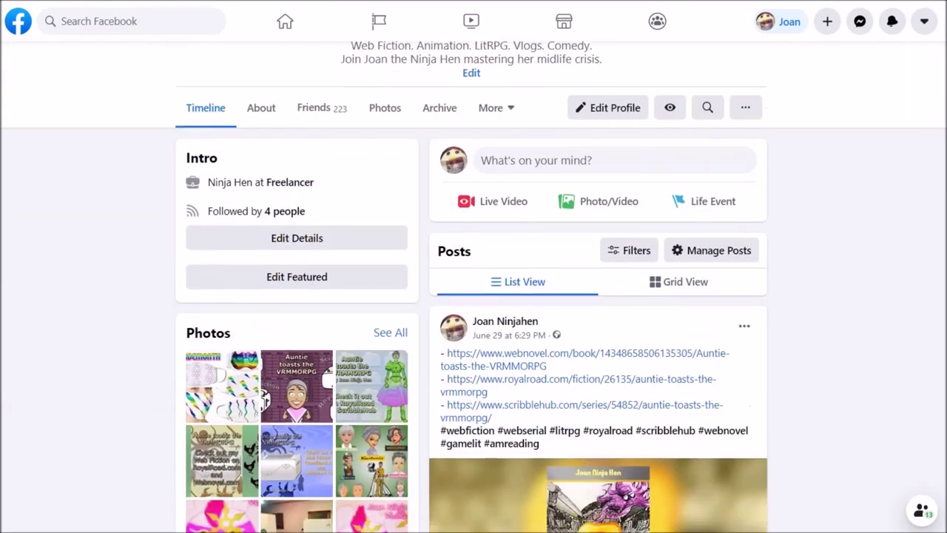
{"action": "scroll", "coordinate": [474, 295], "scroll_direction": "up", "scroll_amount": 2}
{"action": "scroll", "coordinate": [474, 296], "scroll_direction": "up", "scroll_amount": 5}
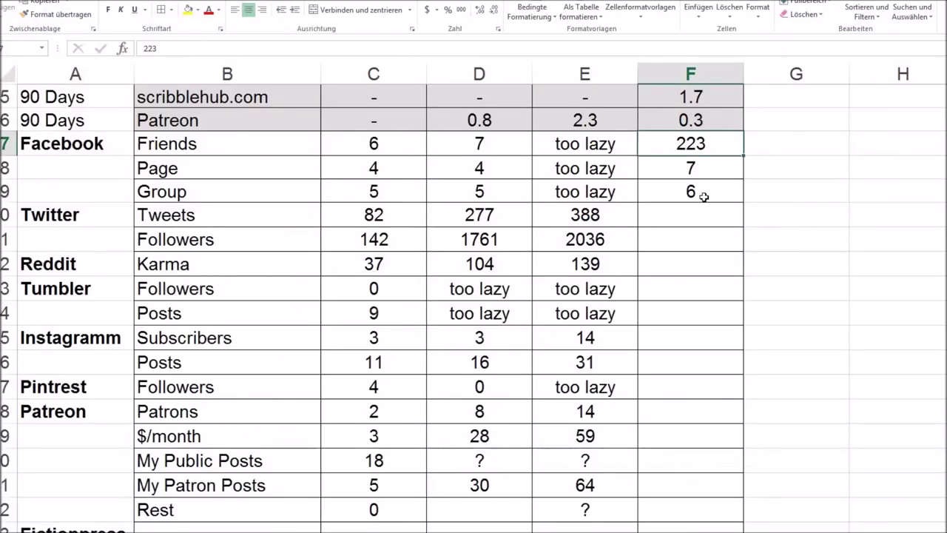
Record 7 for the Facebook Page in F8 and 6 for the Group in F9, then switch to the Facebook group page.
{"action": "key", "text": "Down"}
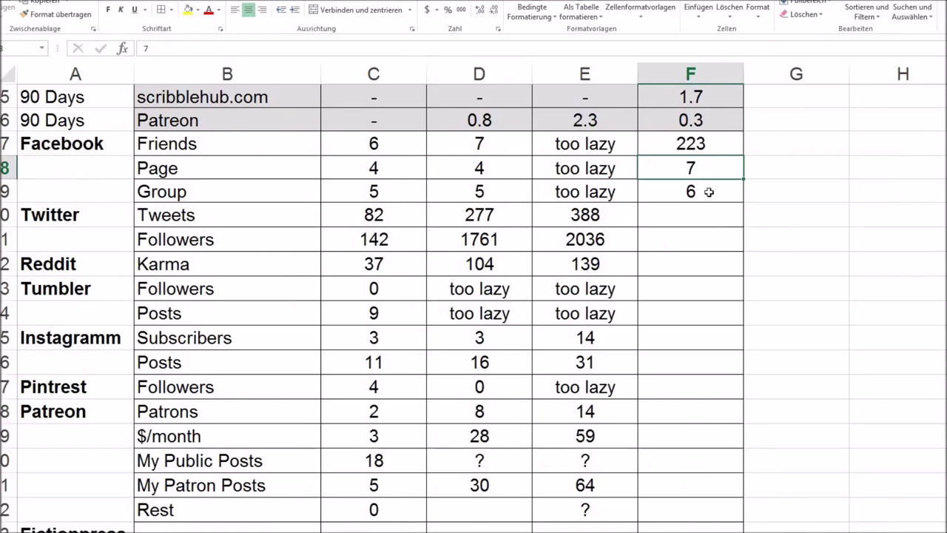
{"action": "left_click", "coordinate": [715, 196]}
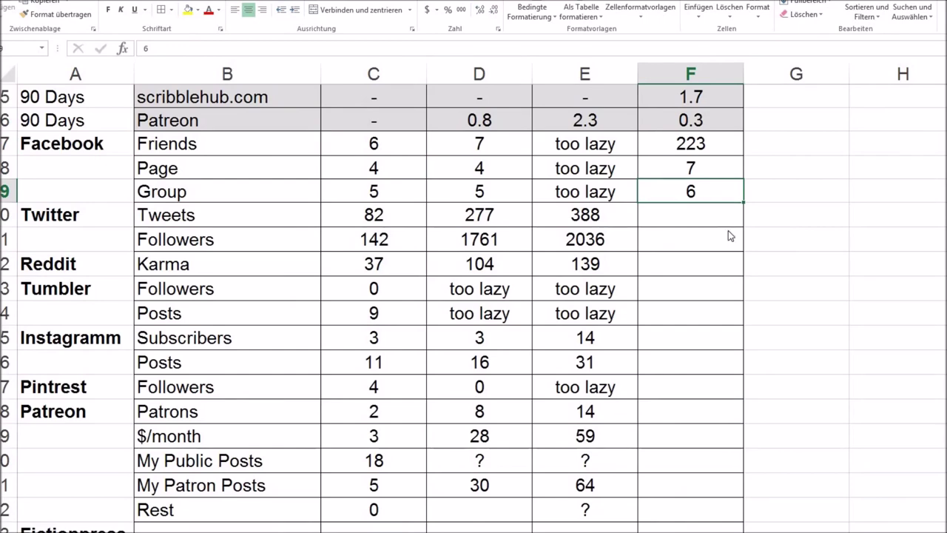
{"action": "key", "text": "alt+Tab"}
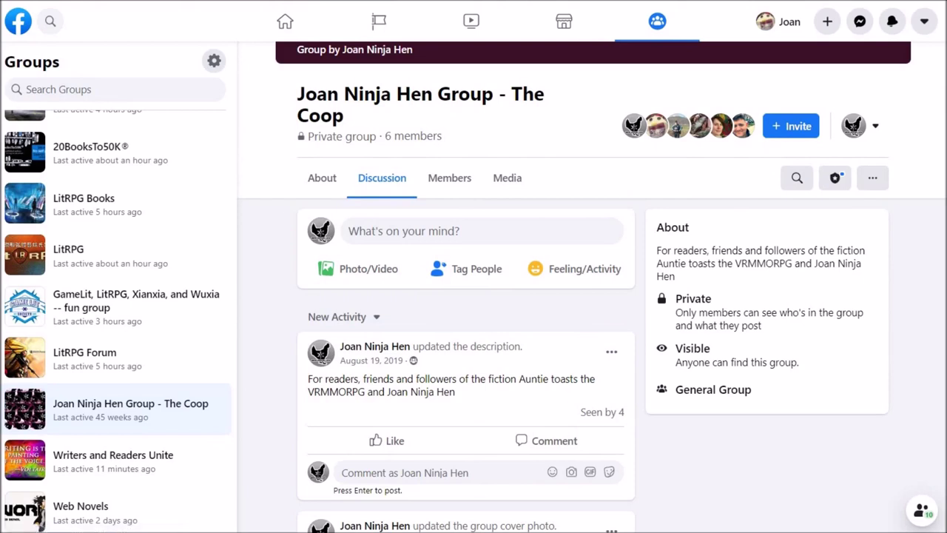
{"action": "scroll", "coordinate": [592, 296], "scroll_direction": "down", "scroll_amount": 2}
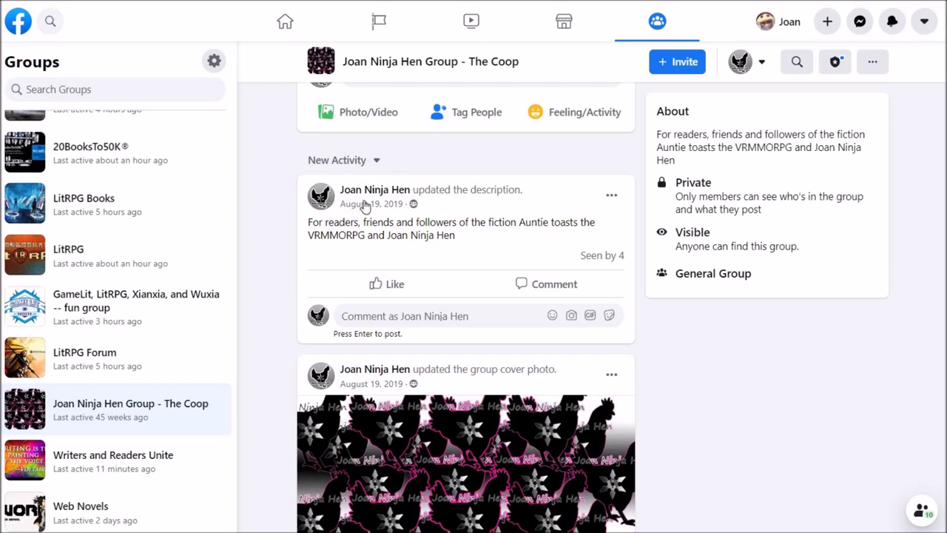
{"action": "mouse_move", "coordinate": [365, 213]}
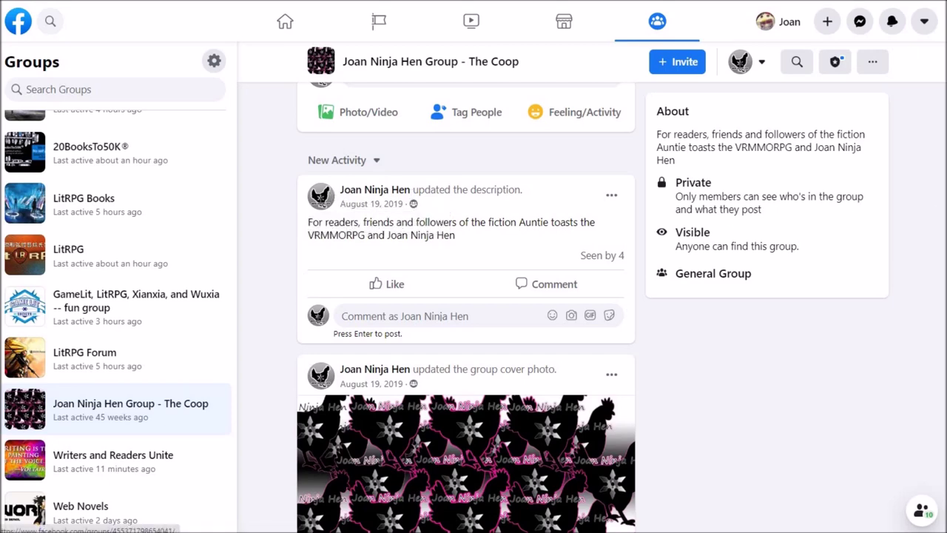
{"action": "scroll", "coordinate": [466, 307], "scroll_direction": "down", "scroll_amount": 4}
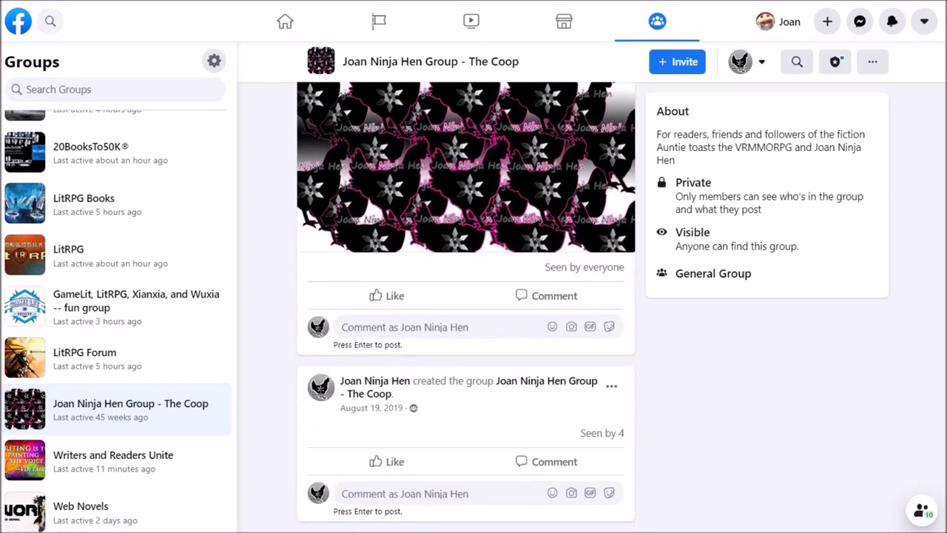
{"action": "scroll", "coordinate": [823, 227], "scroll_direction": "up", "scroll_amount": 10}
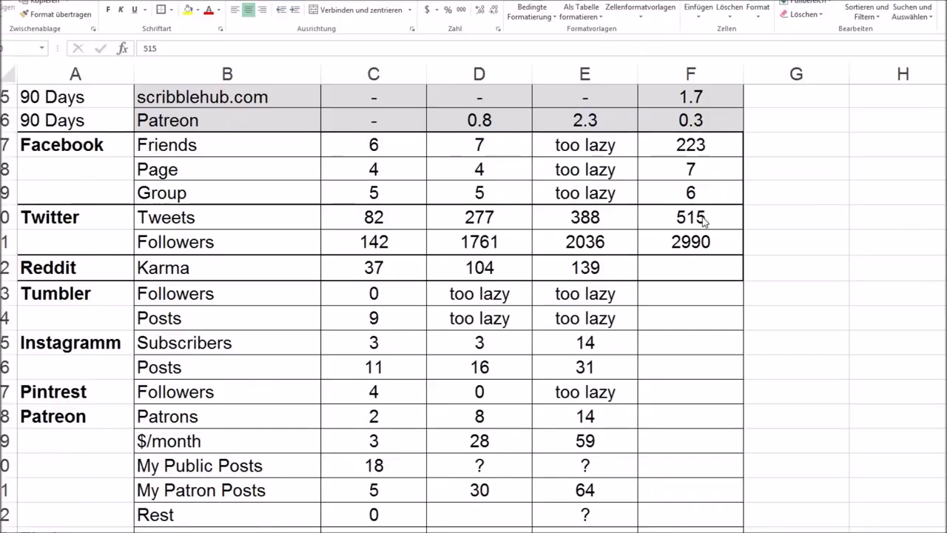
Log 2990 Twitter followers in F11, then return to the Twitter profile.
{"action": "left_click", "coordinate": [702, 244]}
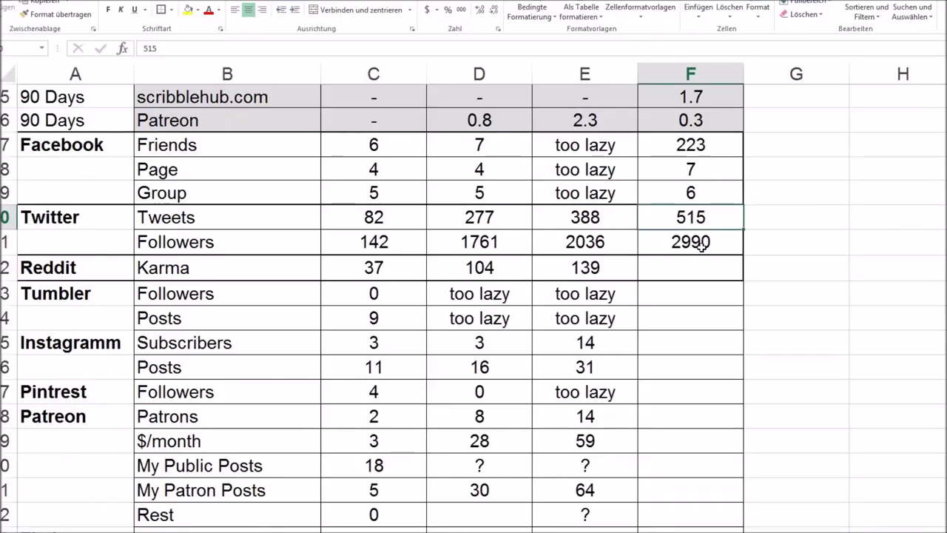
{"action": "key", "text": "alt+Tab"}
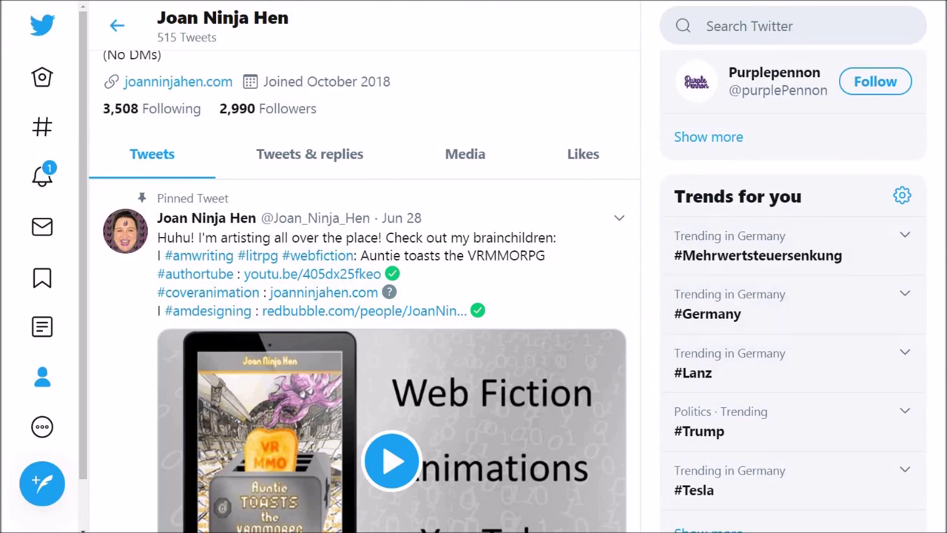
View the pinned tweet's GIF in the full-screen viewer, then close it back to the profile.
{"action": "scroll", "coordinate": [403, 353], "scroll_direction": "down", "scroll_amount": 3}
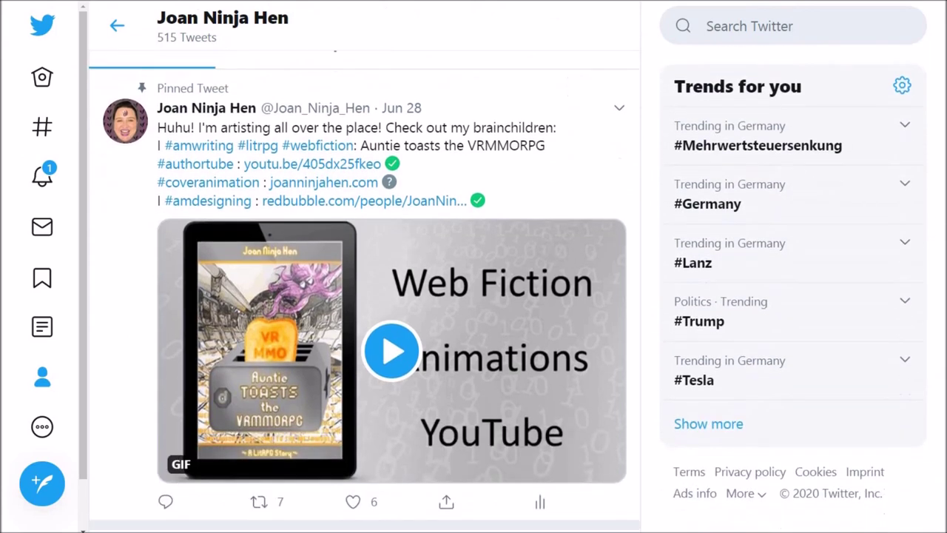
{"action": "left_click", "coordinate": [403, 354]}
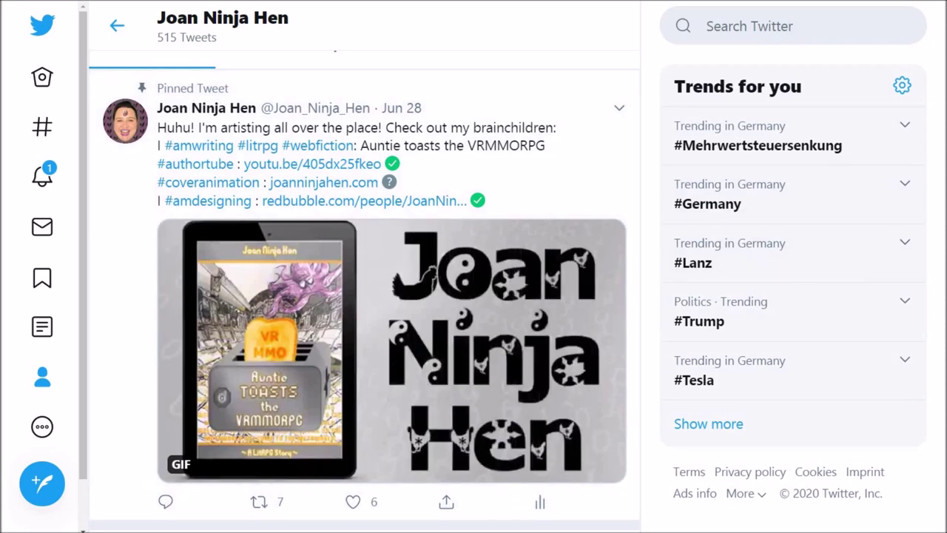
{"action": "left_click", "coordinate": [483, 438]}
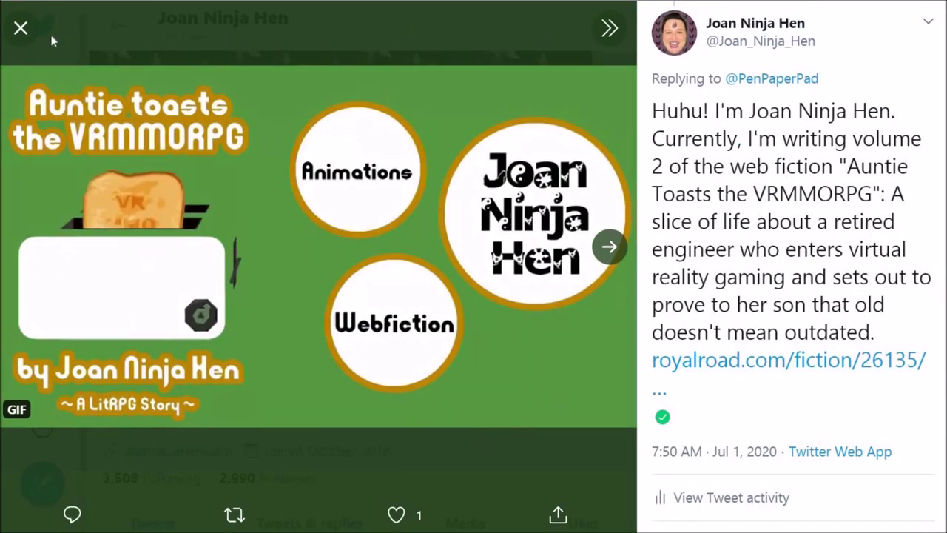
{"action": "key", "text": "Right"}
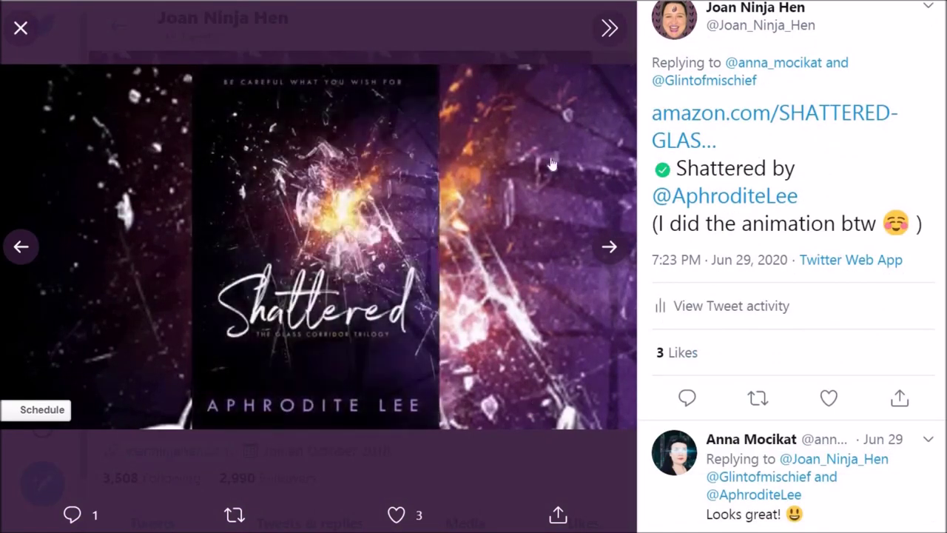
{"action": "left_click", "coordinate": [20, 28]}
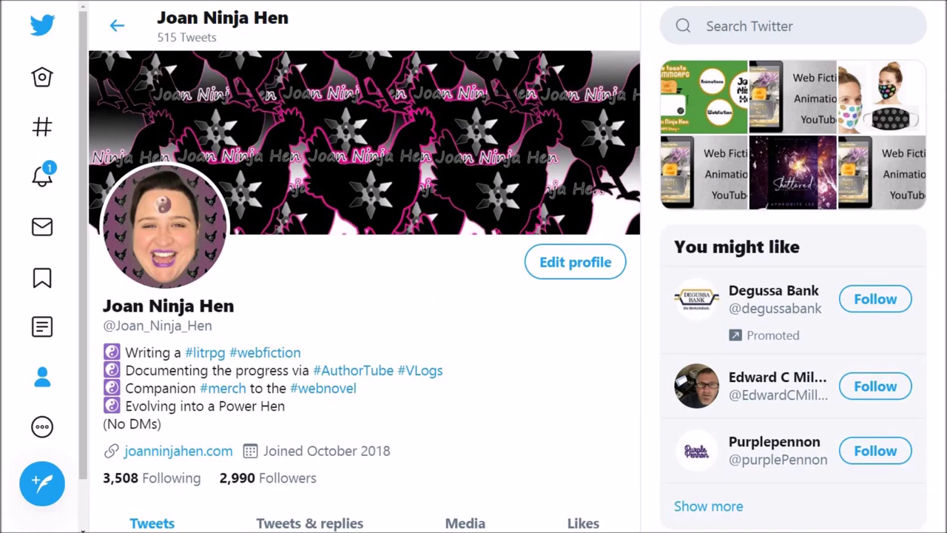
Browse the Twitter profile's Tweets & replies feed.
{"action": "scroll", "coordinate": [335, 299], "scroll_direction": "down", "scroll_amount": 6}
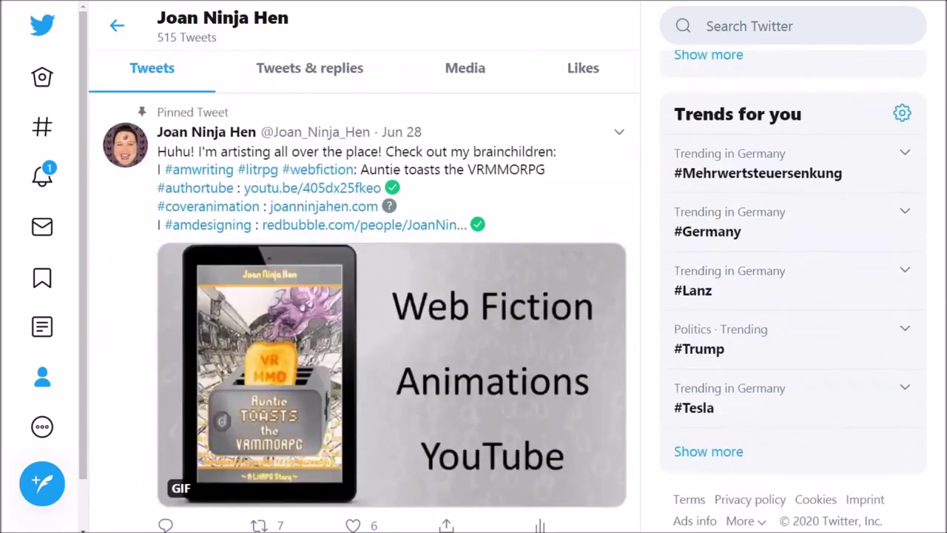
{"action": "scroll", "coordinate": [335, 299], "scroll_direction": "up", "scroll_amount": 3}
{"action": "left_click", "coordinate": [335, 296]}
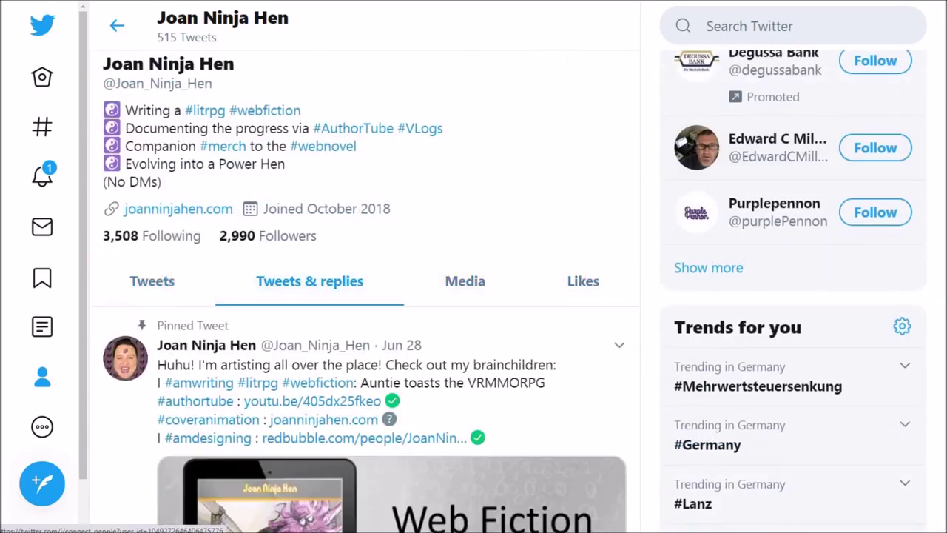
{"action": "scroll", "coordinate": [363, 295], "scroll_direction": "down", "scroll_amount": 10}
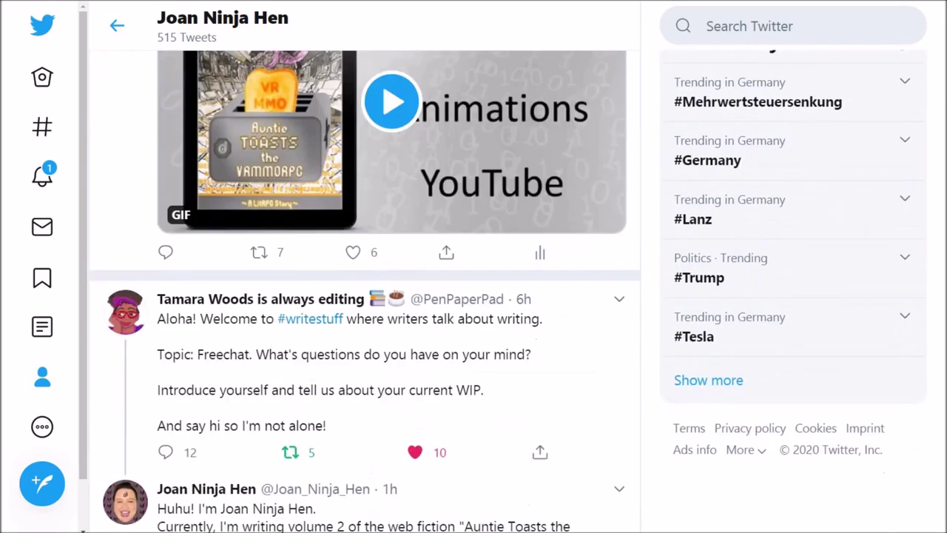
{"action": "scroll", "coordinate": [159, 155], "scroll_direction": "down", "scroll_amount": 2}
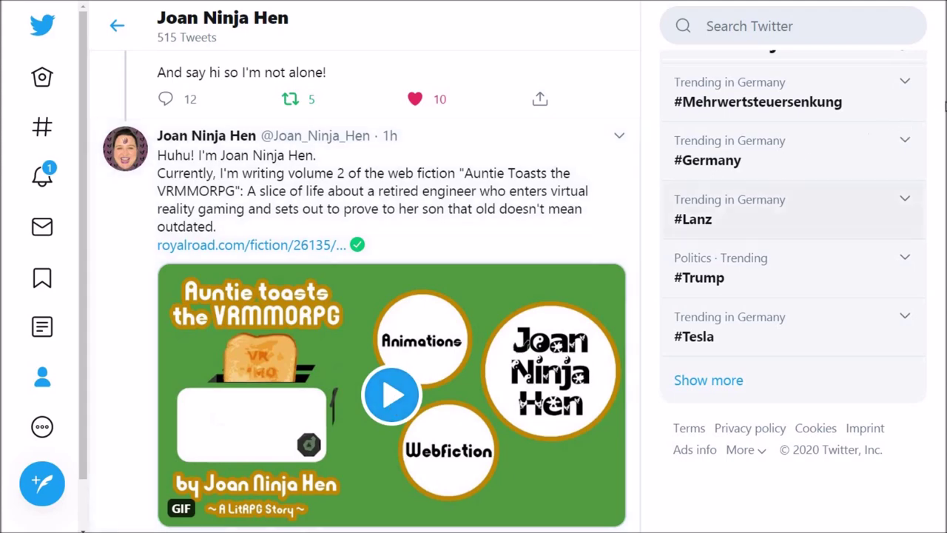
{"action": "scroll", "coordinate": [362, 296], "scroll_direction": "down", "scroll_amount": 3}
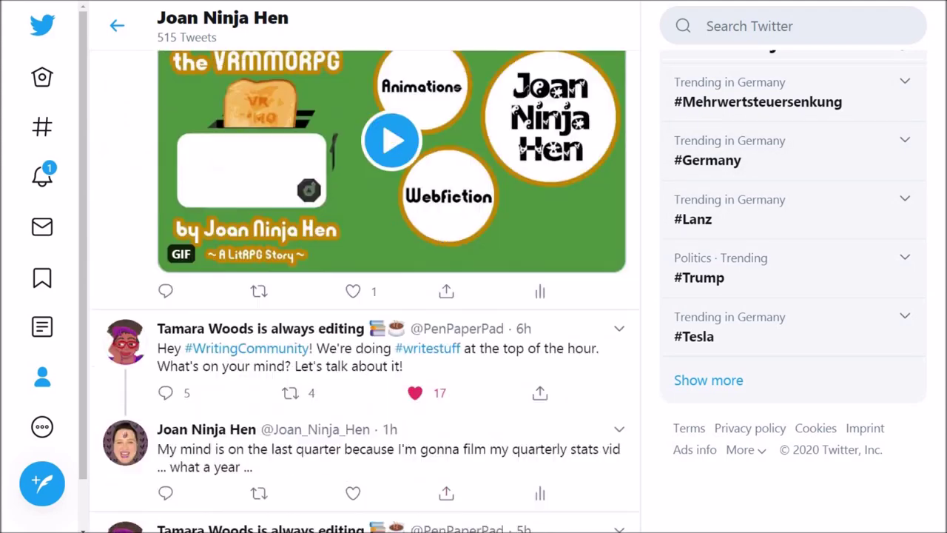
{"action": "scroll", "coordinate": [362, 296], "scroll_direction": "down", "scroll_amount": 3}
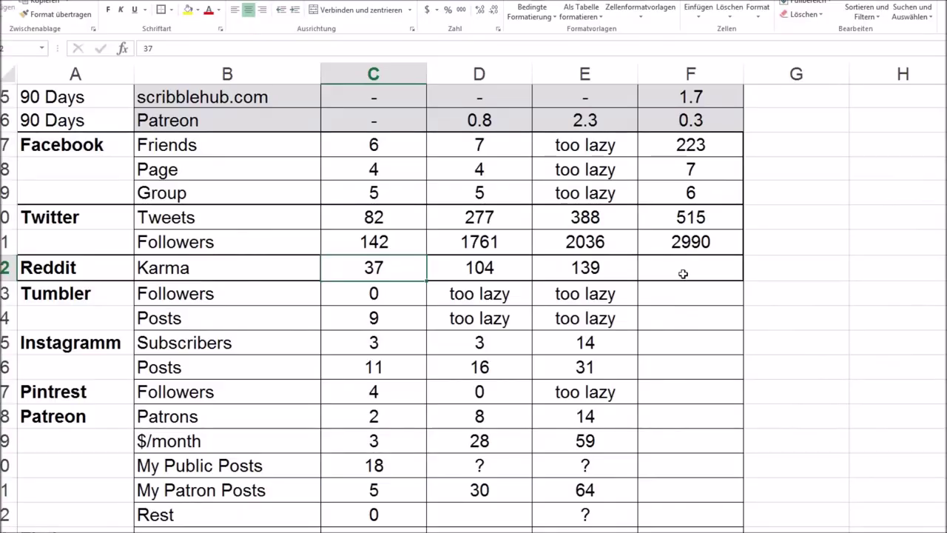
Enter 144 for Reddit Karma in F12 and copy 'too lazy' into F13:F14.
{"action": "left_click", "coordinate": [683, 274]}
{"action": "type", "text": "144"}
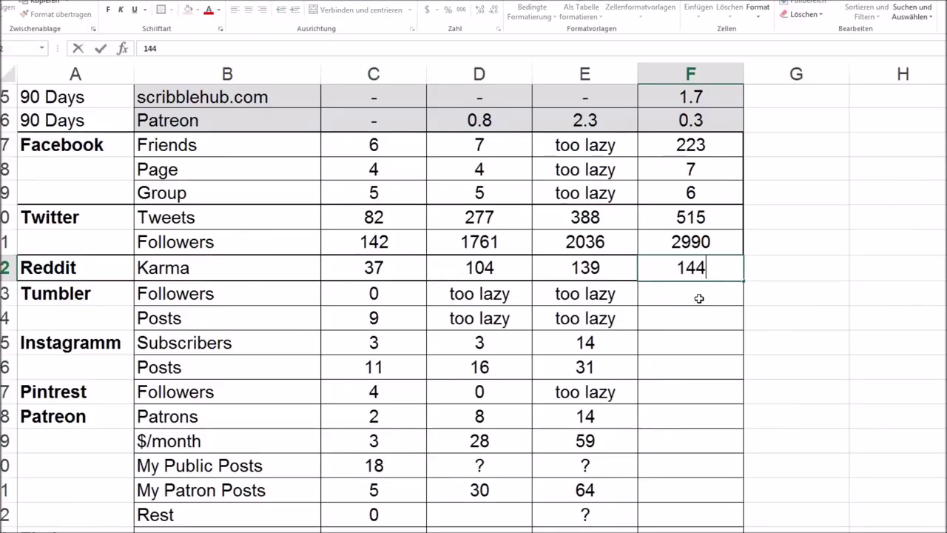
{"action": "key", "text": "ctrl+Return"}
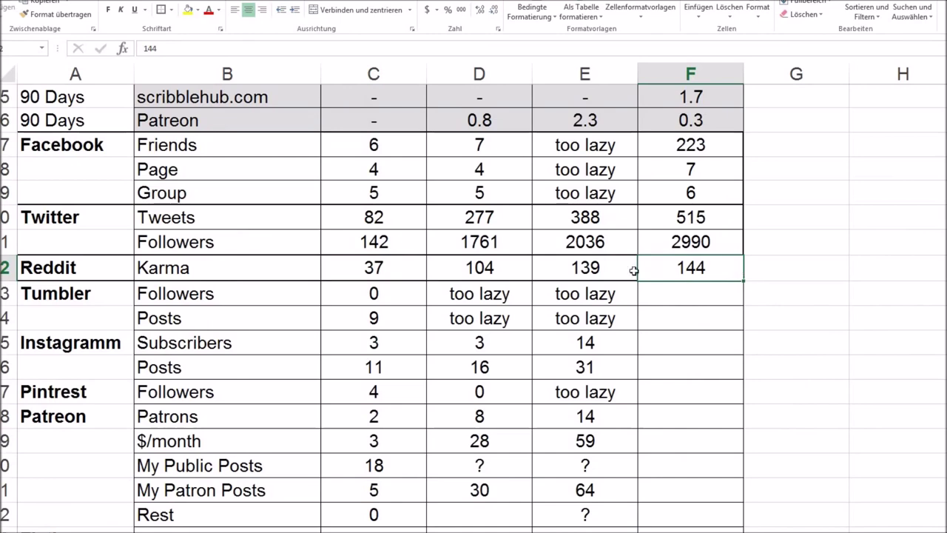
{"action": "left_click_drag", "start_coordinate": [296, 319], "coordinate": [858, 365]}
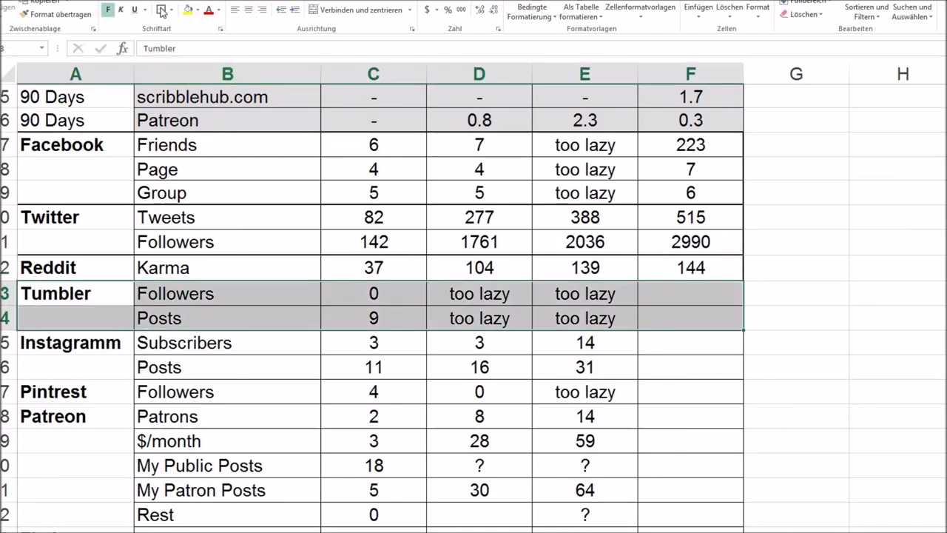
{"action": "key", "text": "ctrl+c"}
{"action": "left_click_drag", "start_coordinate": [661, 294], "coordinate": [662, 319]}
{"action": "key", "text": "ctrl+v"}
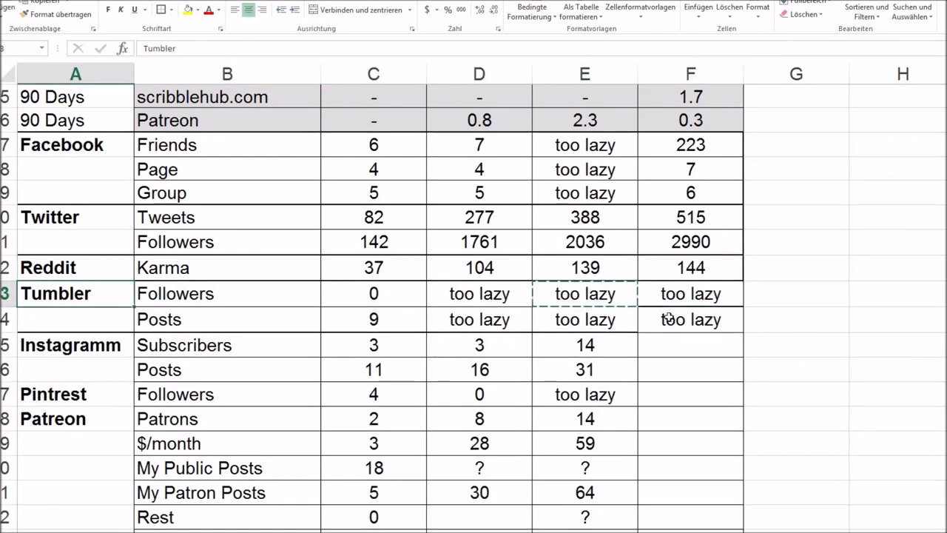
Copy the formatting of E13:E14 onto the Tumbler cells F13:F14.
{"action": "left_click_drag", "start_coordinate": [55, 294], "coordinate": [695, 320]}
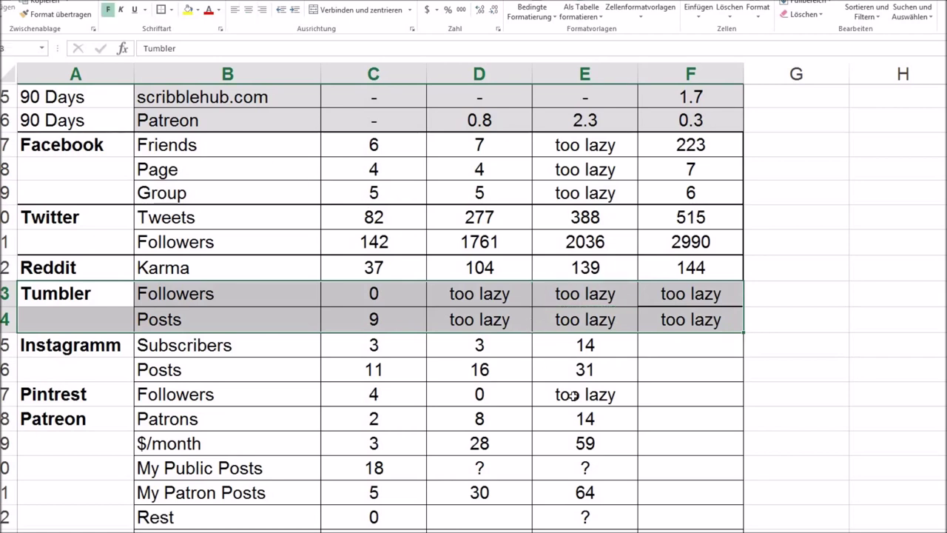
{"action": "left_click", "coordinate": [528, 323]}
{"action": "left_click_drag", "start_coordinate": [578, 300], "coordinate": [580, 317]}
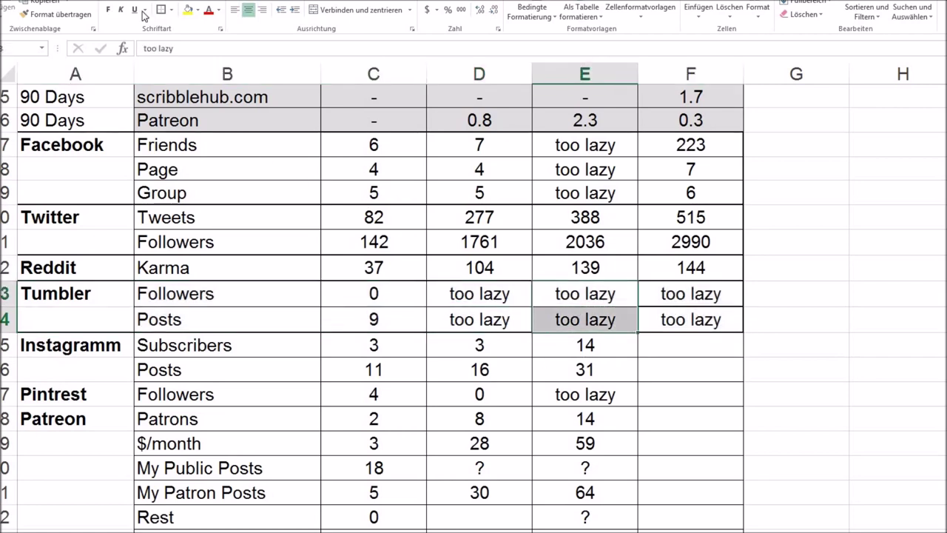
{"action": "left_click", "coordinate": [61, 14]}
{"action": "left_click", "coordinate": [679, 296]}
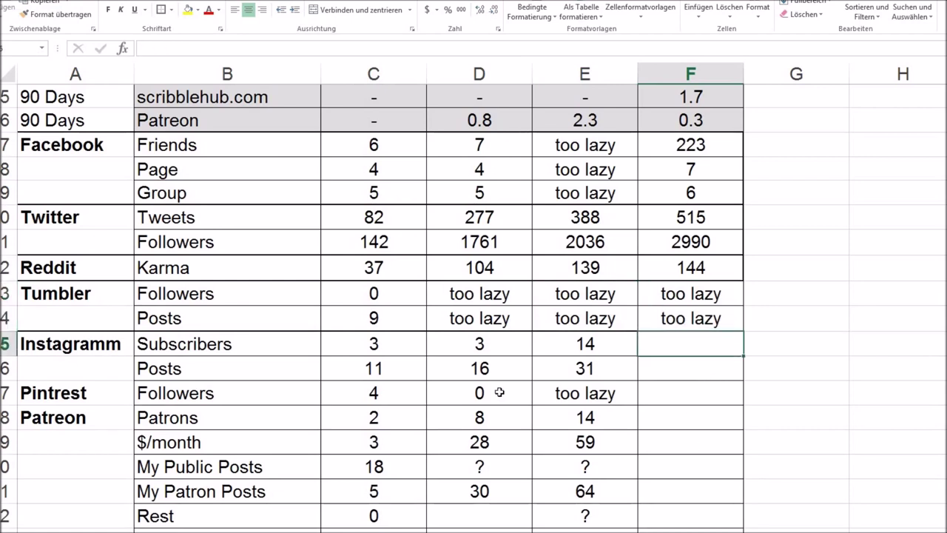
Put a thick box border around the Instagram rows A15:F16.
{"action": "left_click_drag", "start_coordinate": [44, 344], "coordinate": [711, 367]}
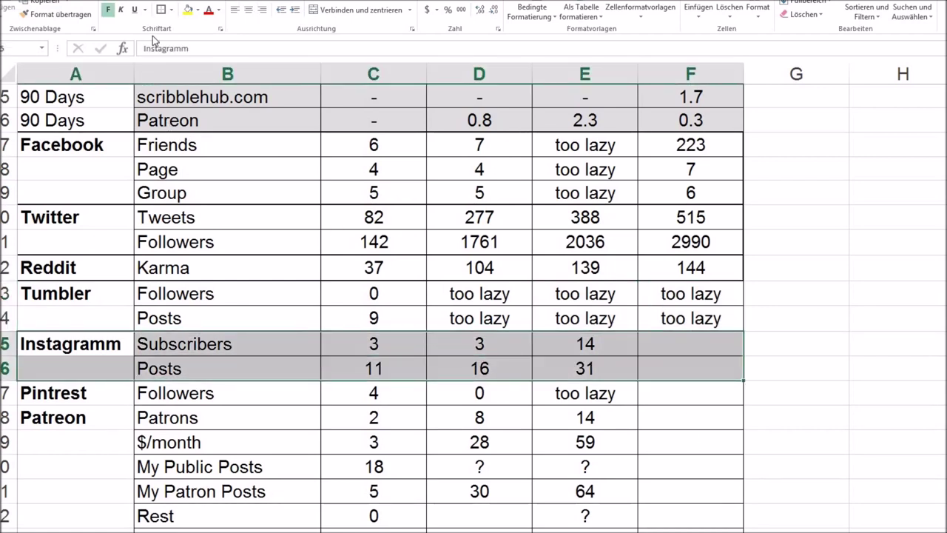
{"action": "left_click", "coordinate": [160, 10]}
{"action": "left_click_drag", "start_coordinate": [61, 344], "coordinate": [221, 344]}
{"action": "left_click_drag", "start_coordinate": [481, 344], "coordinate": [621, 344]}
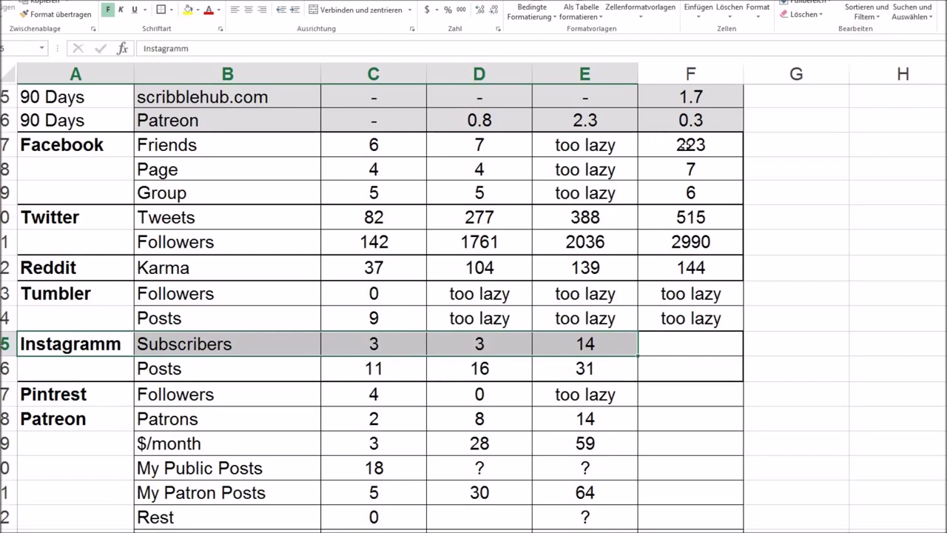
{"action": "left_click", "coordinate": [687, 345]}
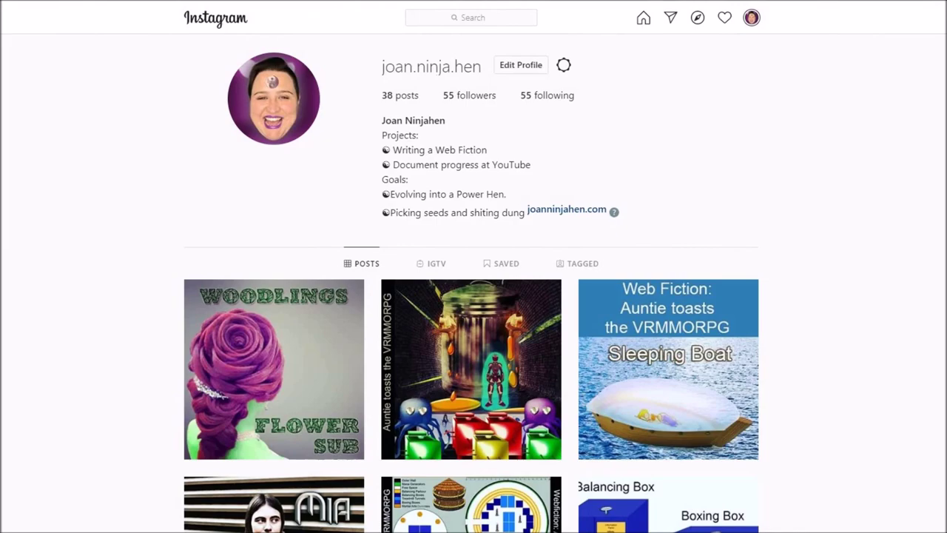
Scroll through the Instagram post grid and return to the top of the profile.
{"action": "scroll", "coordinate": [471, 282], "scroll_direction": "down", "scroll_amount": 5}
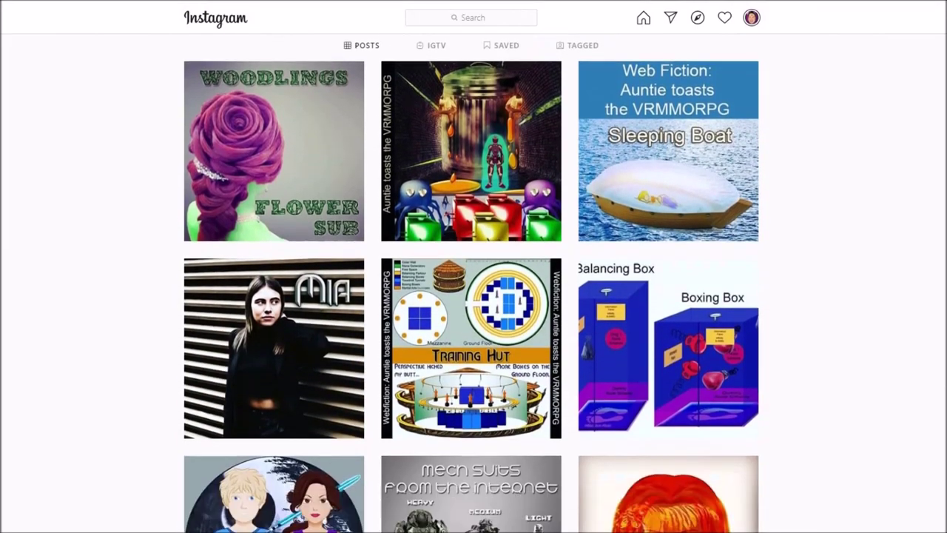
{"action": "scroll", "coordinate": [471, 282], "scroll_direction": "down", "scroll_amount": 5}
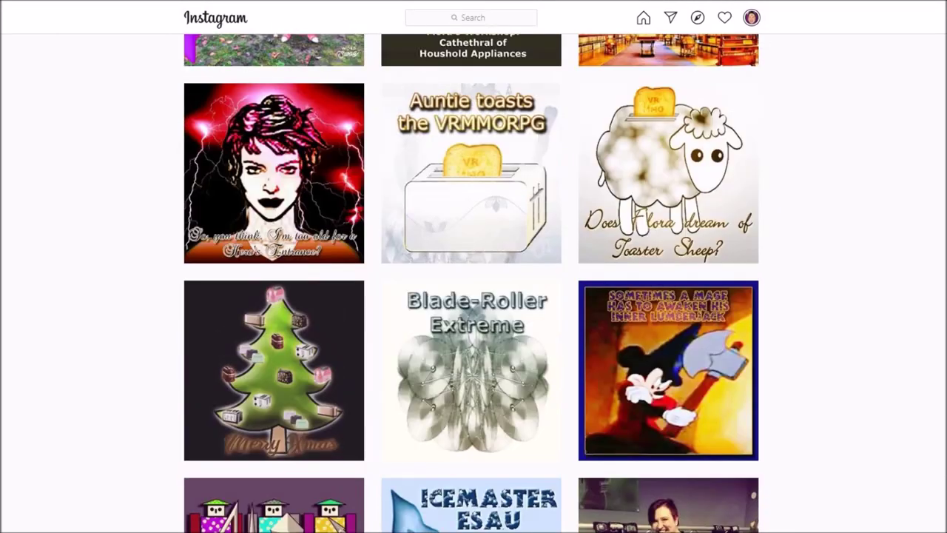
{"action": "scroll", "coordinate": [474, 296], "scroll_direction": "up", "scroll_amount": 15}
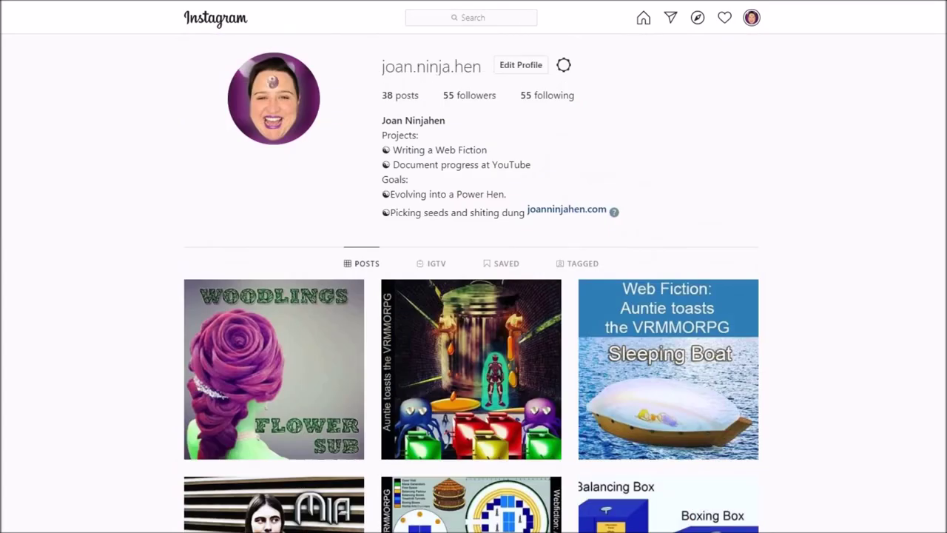
{"action": "scroll", "coordinate": [471, 282], "scroll_direction": "down", "scroll_amount": 1}
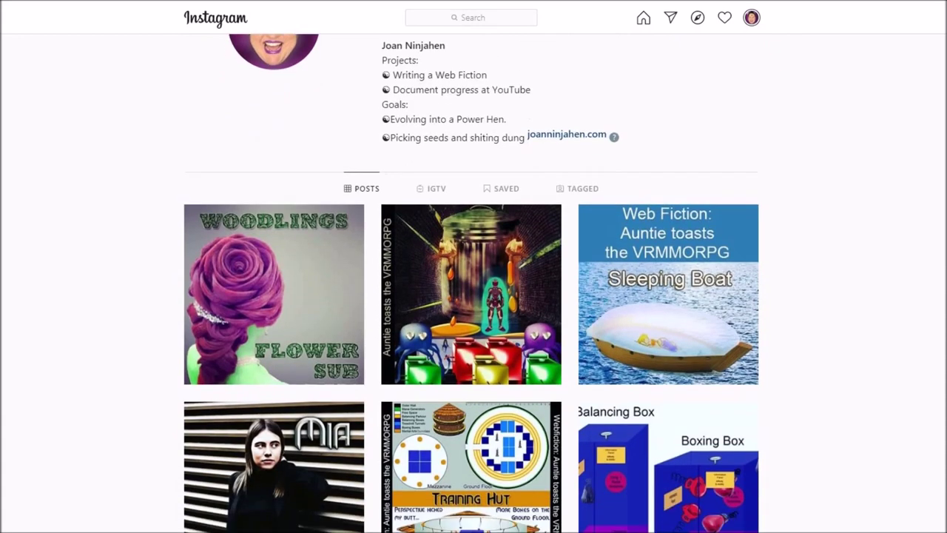
{"action": "scroll", "coordinate": [471, 283], "scroll_direction": "up", "scroll_amount": 1}
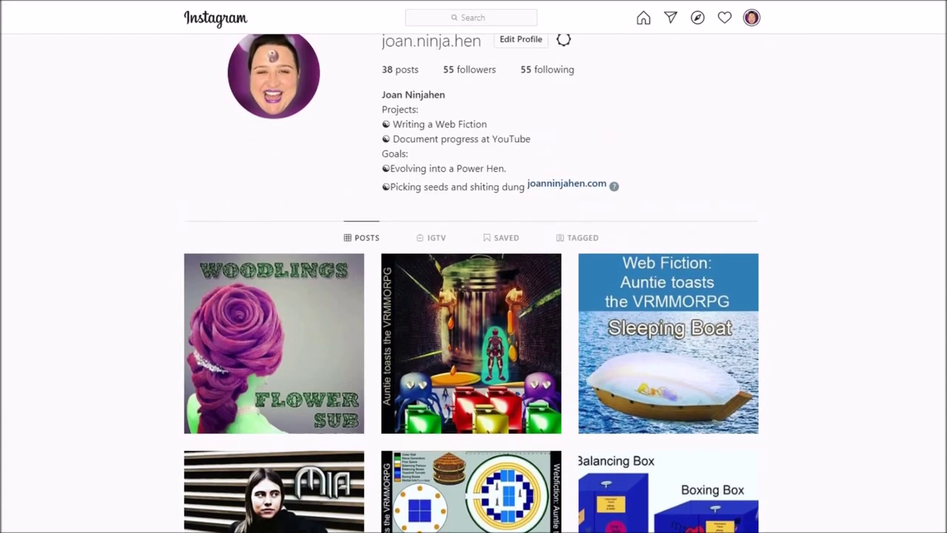
{"action": "scroll", "coordinate": [471, 283], "scroll_direction": "down", "scroll_amount": 6}
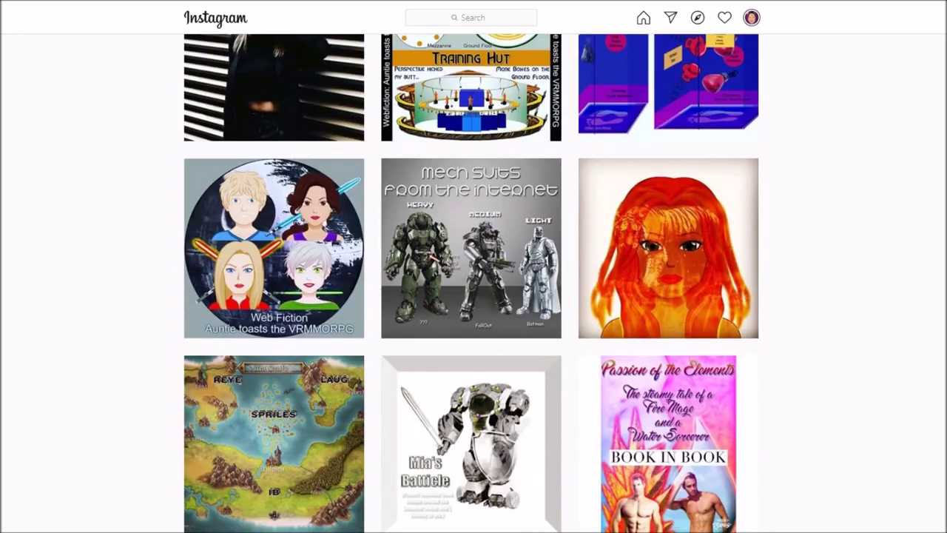
{"action": "scroll", "coordinate": [471, 283], "scroll_direction": "down", "scroll_amount": 8}
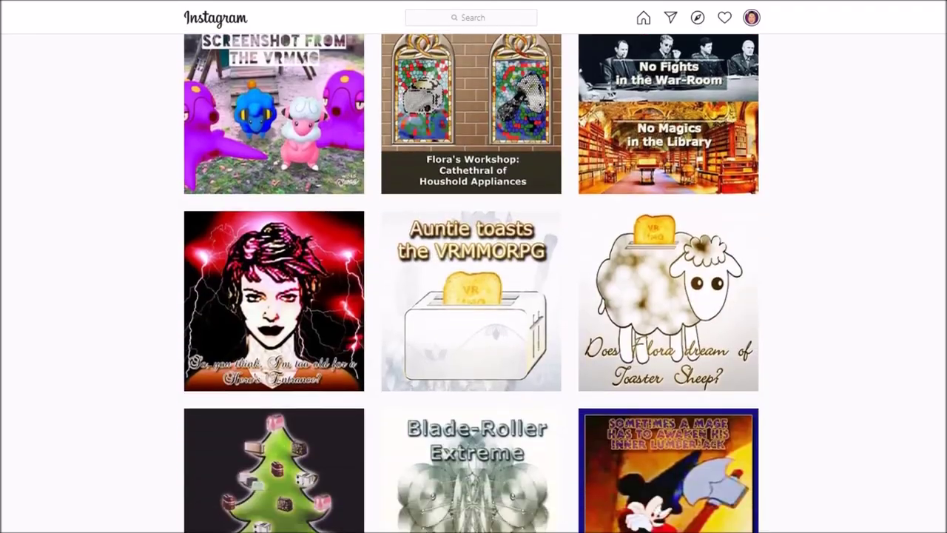
{"action": "scroll", "coordinate": [471, 282], "scroll_direction": "down", "scroll_amount": 2}
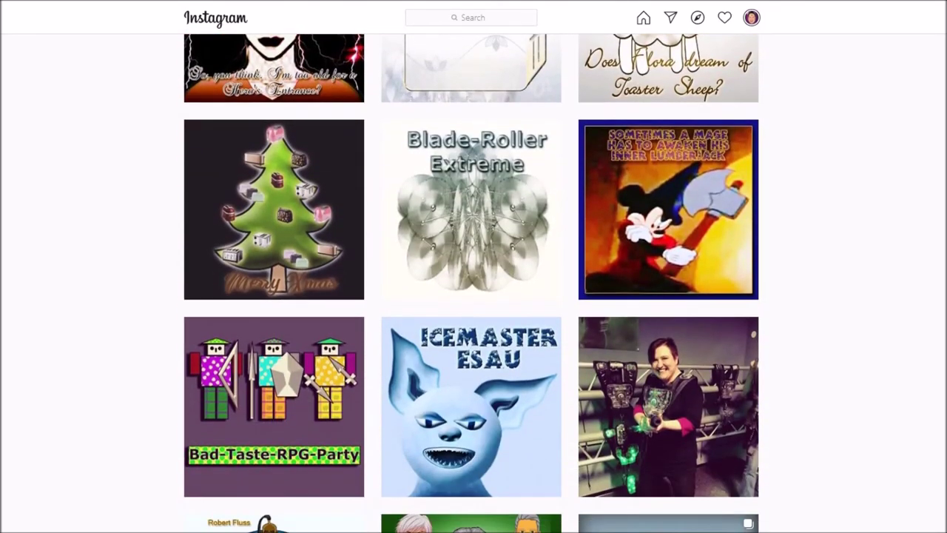
{"action": "scroll", "coordinate": [471, 283], "scroll_direction": "down", "scroll_amount": 5}
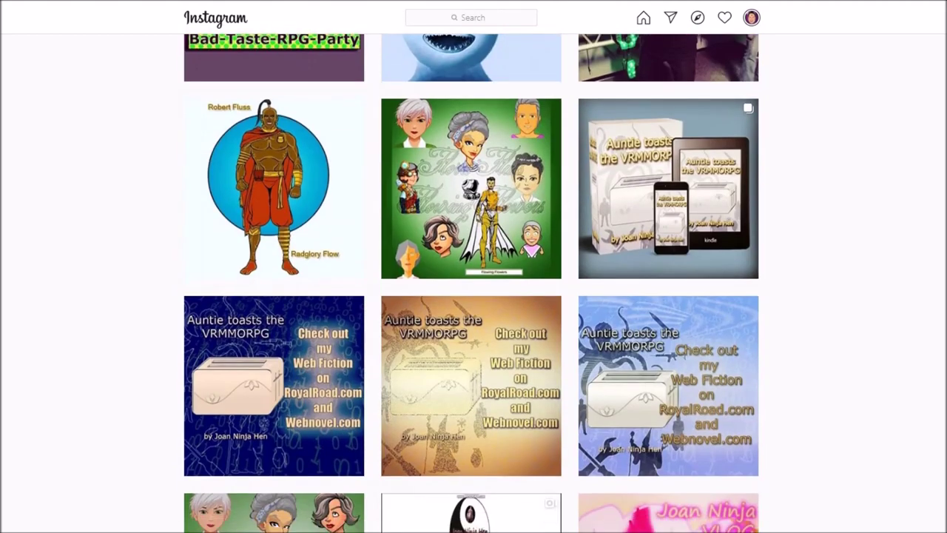
{"action": "key", "text": "Home"}
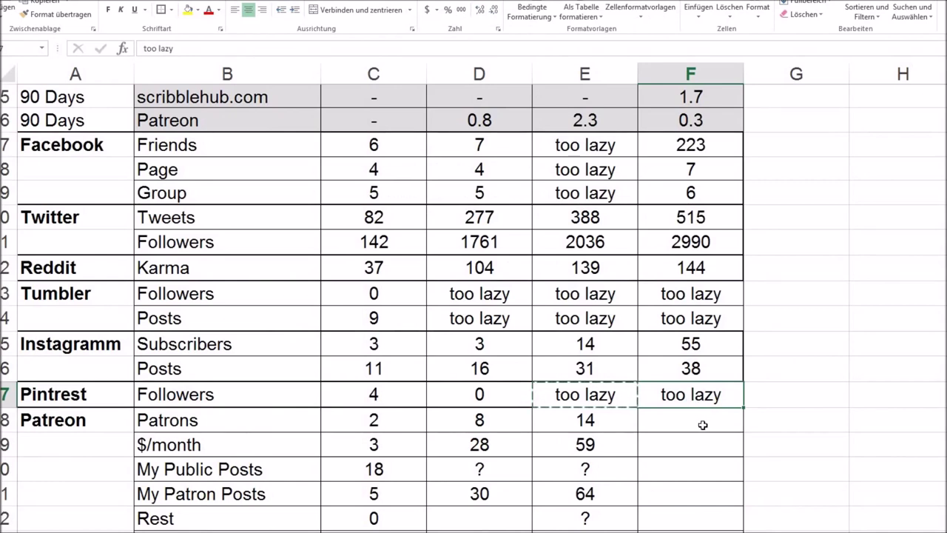
Move to the Patreon Patrons cell F18 and check last quarter's value in E18.
{"action": "key", "text": "Down"}
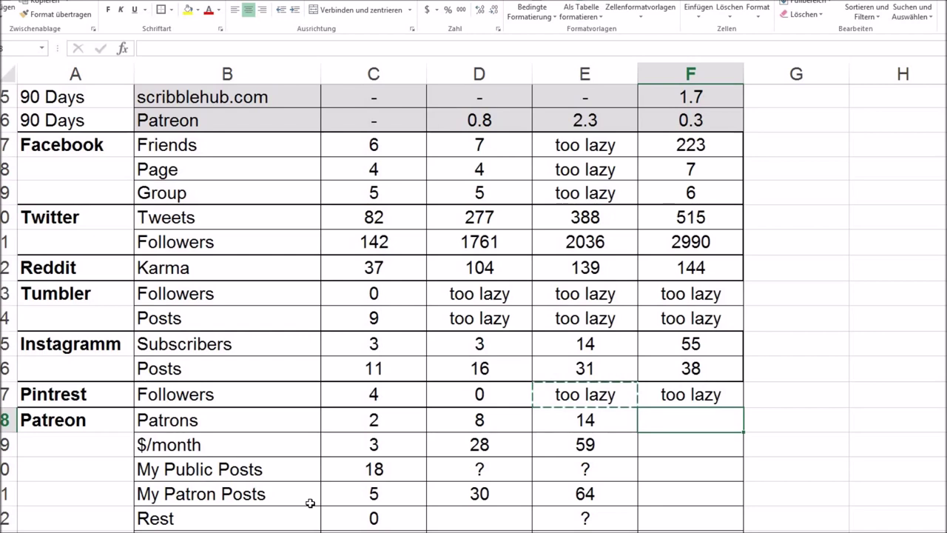
{"action": "key", "text": "Left"}
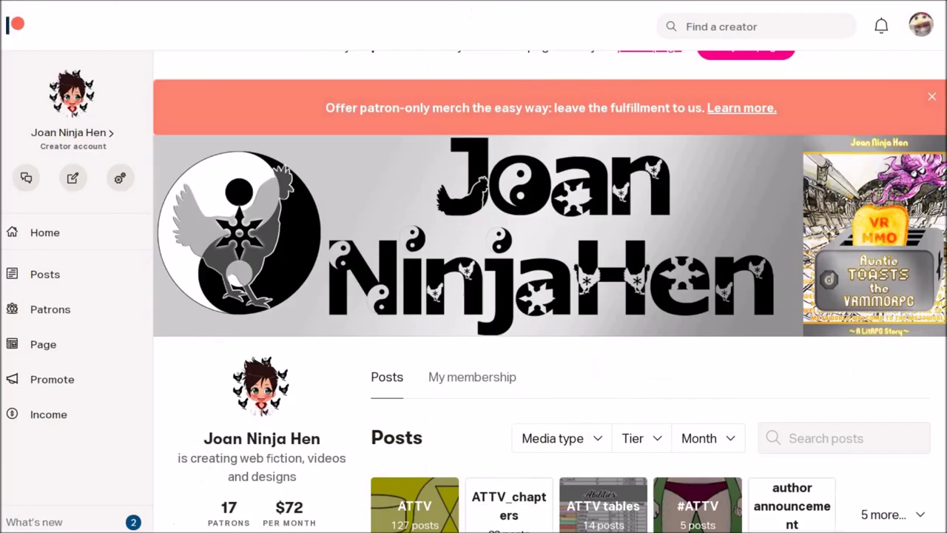
Open Patreon's Earnings report on the 1 Year view, showing June 2020 at $74.36.
{"action": "scroll", "coordinate": [549, 292], "scroll_direction": "down", "scroll_amount": 2}
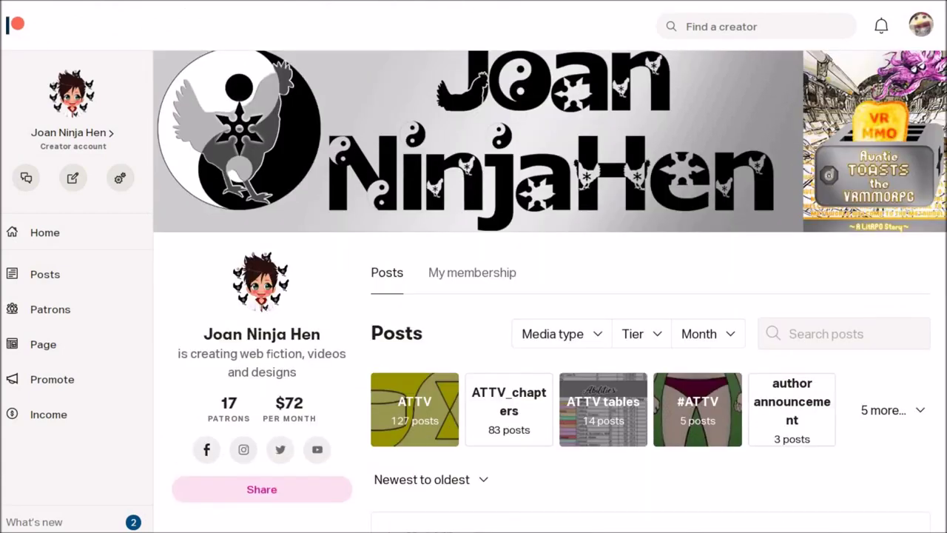
{"action": "scroll", "coordinate": [549, 281], "scroll_direction": "up", "scroll_amount": 1}
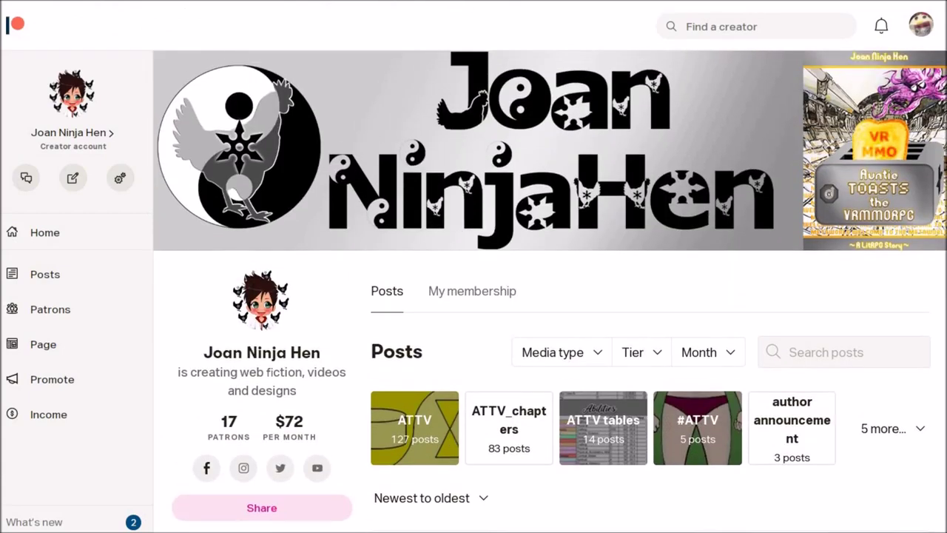
{"action": "scroll", "coordinate": [547, 296], "scroll_direction": "down", "scroll_amount": 8}
{"action": "left_click", "coordinate": [48, 414]}
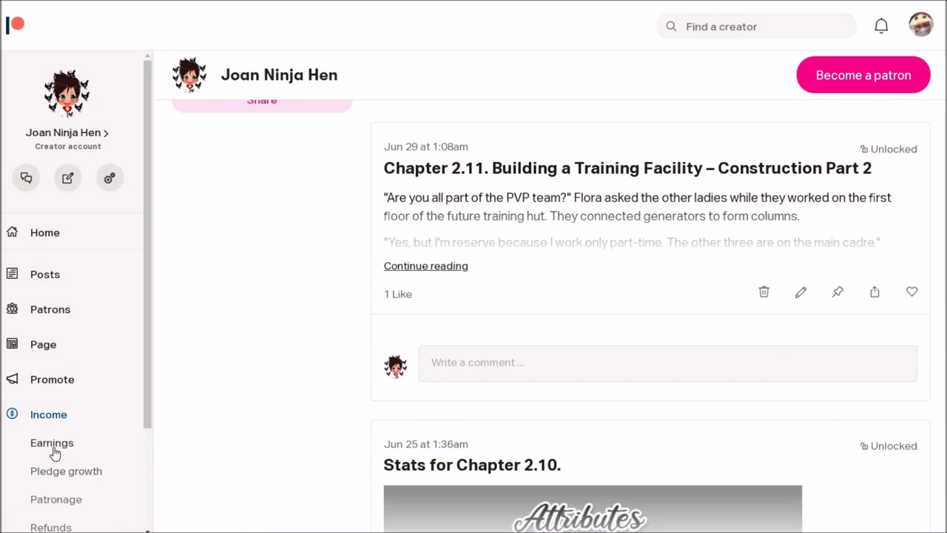
{"action": "left_click", "coordinate": [54, 446]}
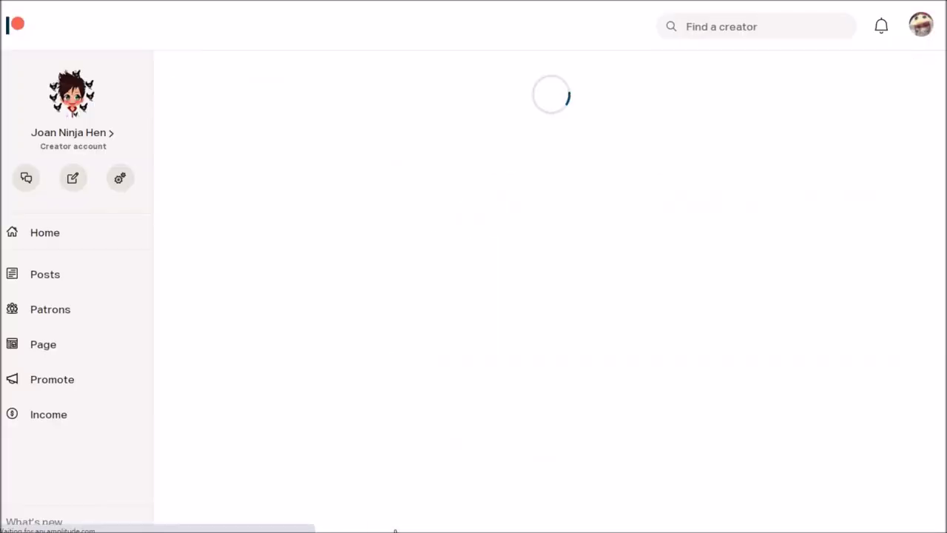
{"action": "left_click", "coordinate": [795, 193]}
{"action": "scroll", "coordinate": [319, 361], "scroll_direction": "down", "scroll_amount": 2}
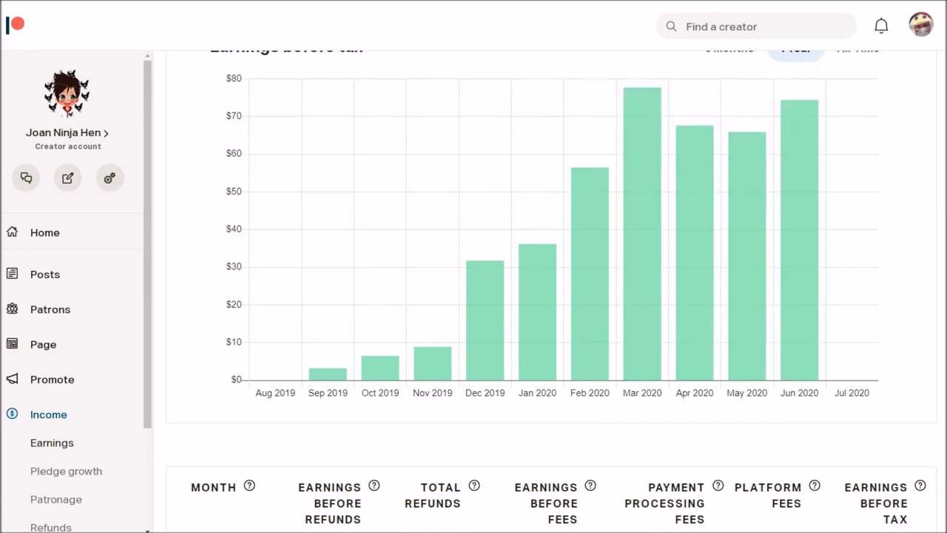
{"action": "scroll", "coordinate": [557, 289], "scroll_direction": "up", "scroll_amount": 1}
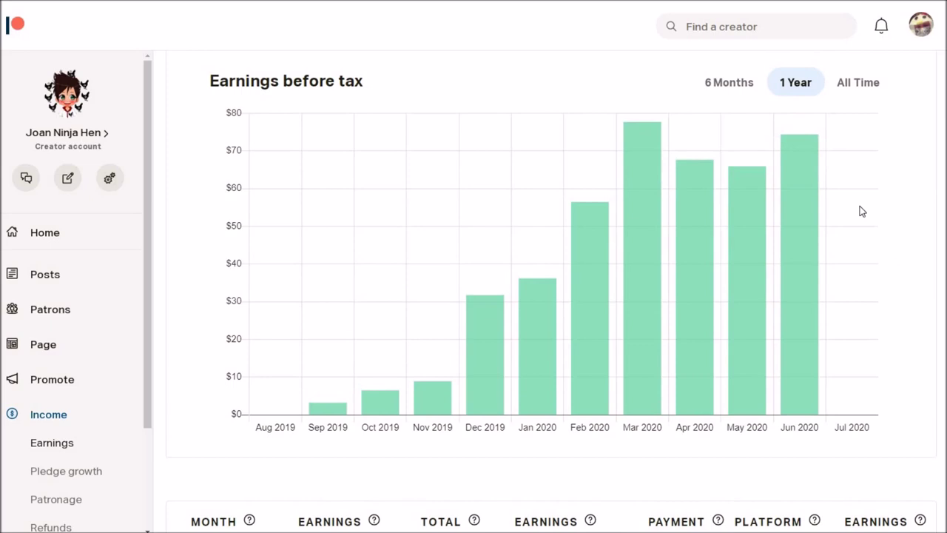
{"action": "mouse_move", "coordinate": [801, 234]}
Open the Pledge growth report under Income and review its chart.
{"action": "left_click", "coordinate": [89, 472]}
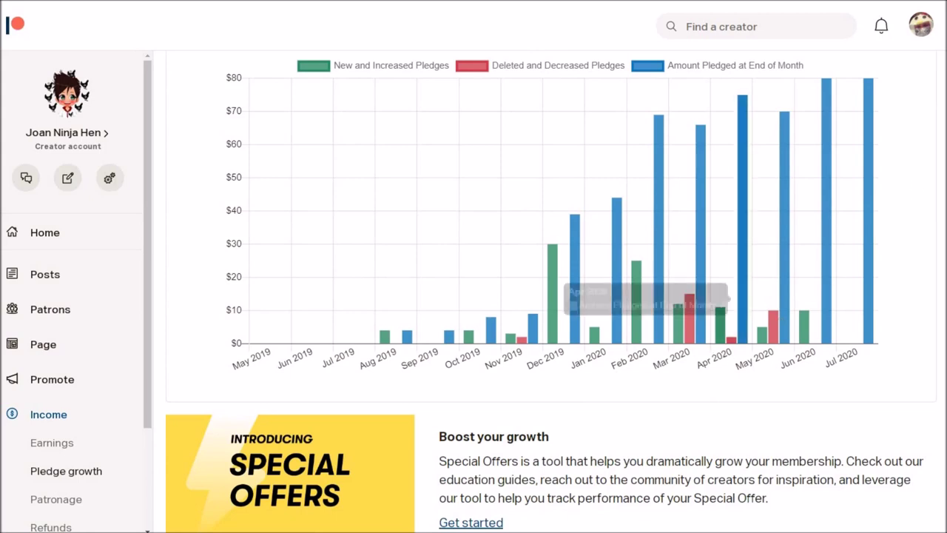
{"action": "scroll", "coordinate": [686, 425], "scroll_direction": "up", "scroll_amount": 2}
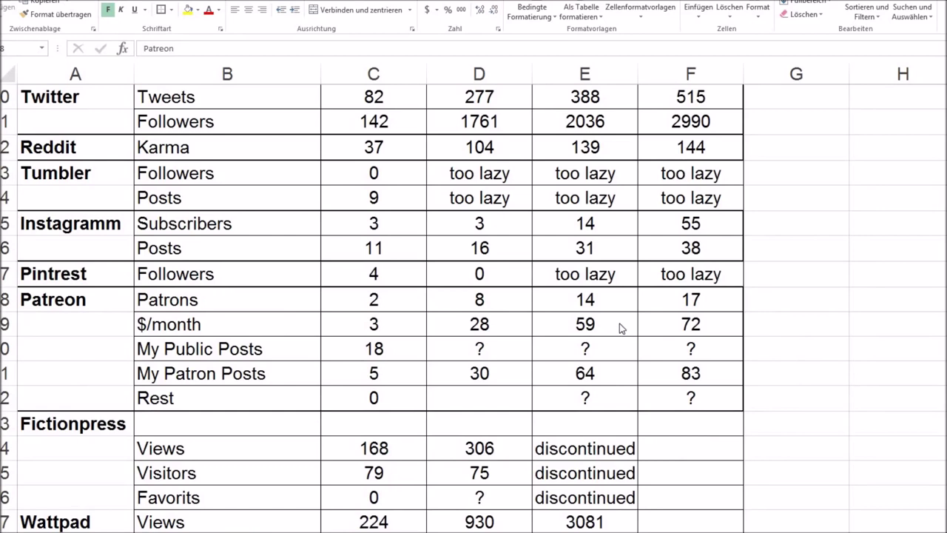
Review the Patreon patron counts and monthly income figures, including last quarter's 59.
{"action": "left_click", "coordinate": [659, 349], "text": "shift"}
{"action": "left_click", "coordinate": [659, 349]}
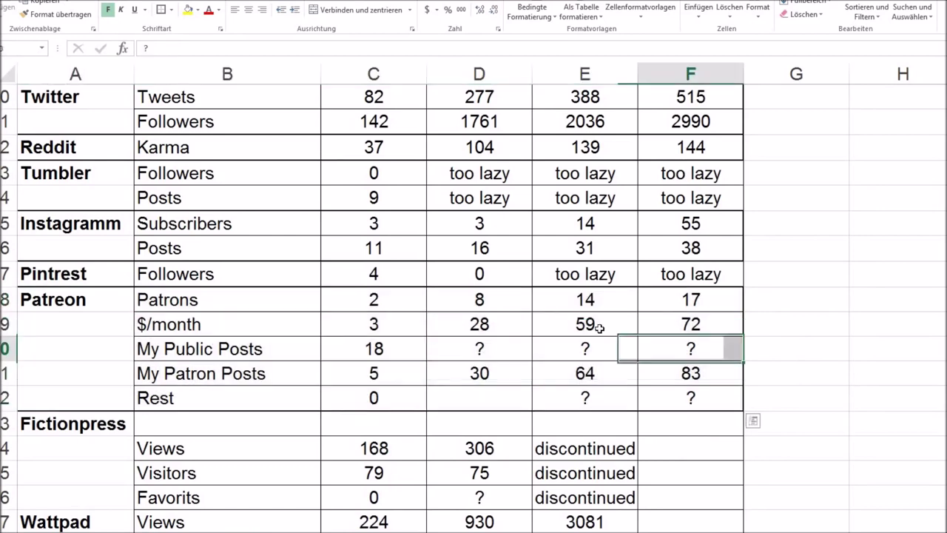
{"action": "left_click", "coordinate": [599, 325]}
{"action": "left_click", "coordinate": [678, 327], "text": "shift"}
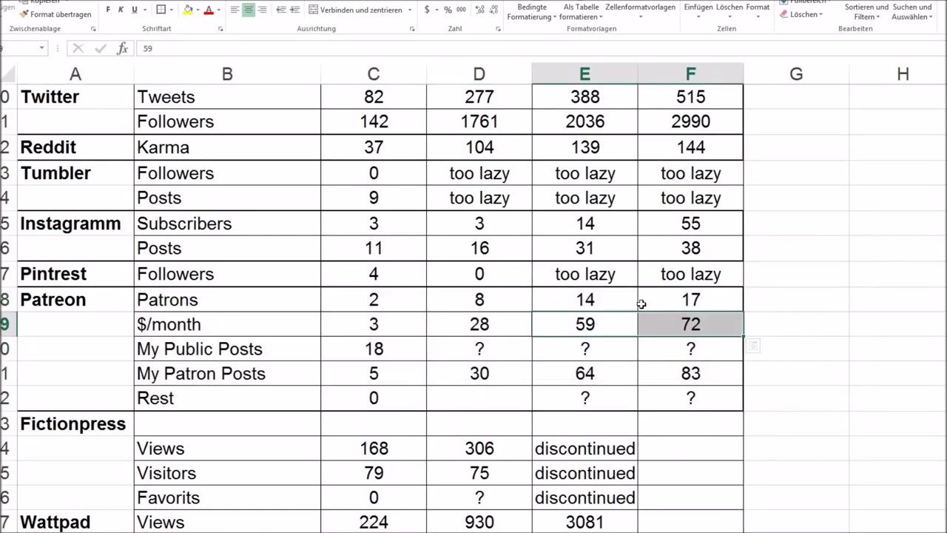
{"action": "left_click_drag", "start_coordinate": [611, 299], "coordinate": [677, 300]}
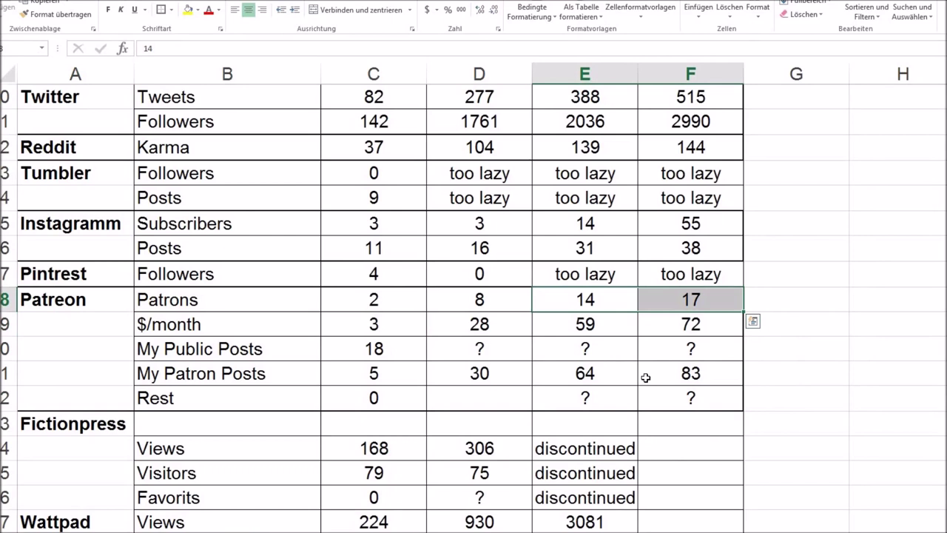
{"action": "left_click", "coordinate": [588, 327]}
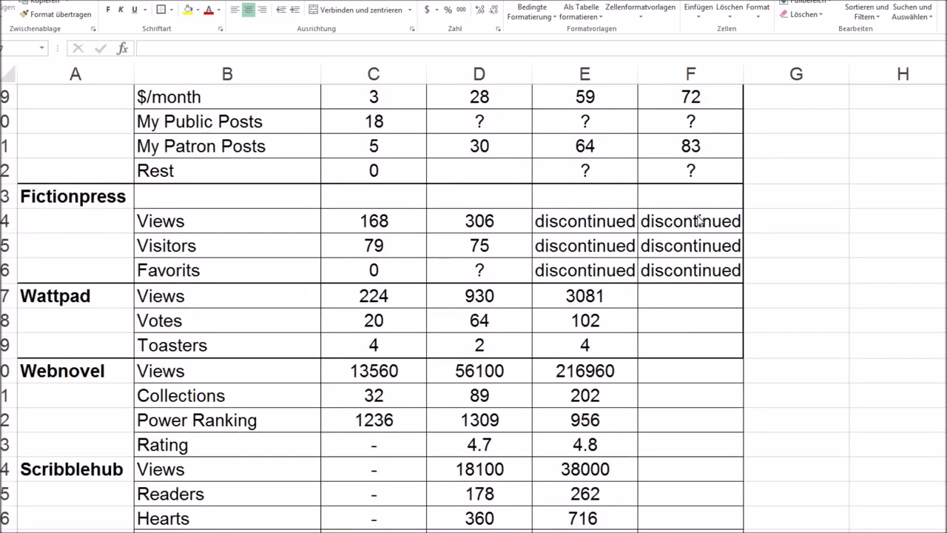
Enter 5700 as this quarter's Wattpad views in column F.
{"action": "left_click", "coordinate": [684, 302]}
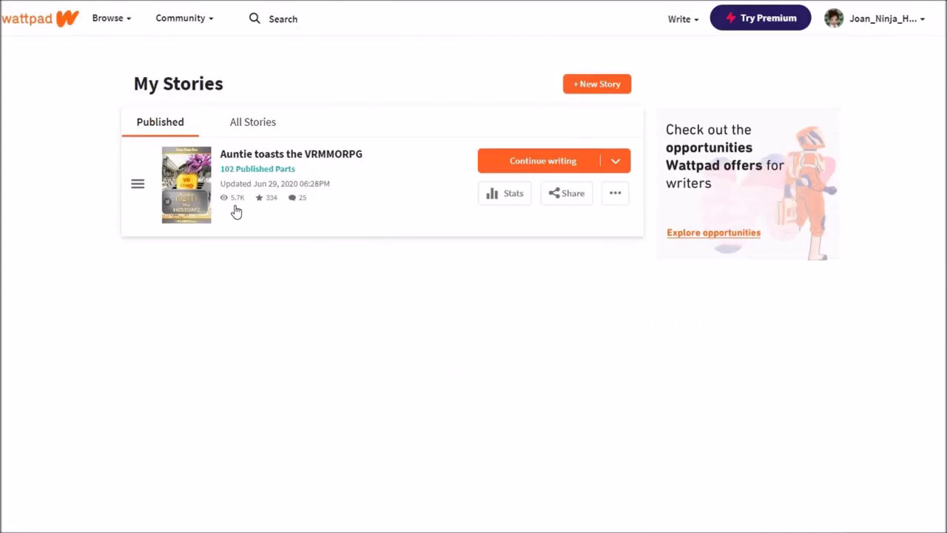
{"action": "key", "text": "alt+Tab"}
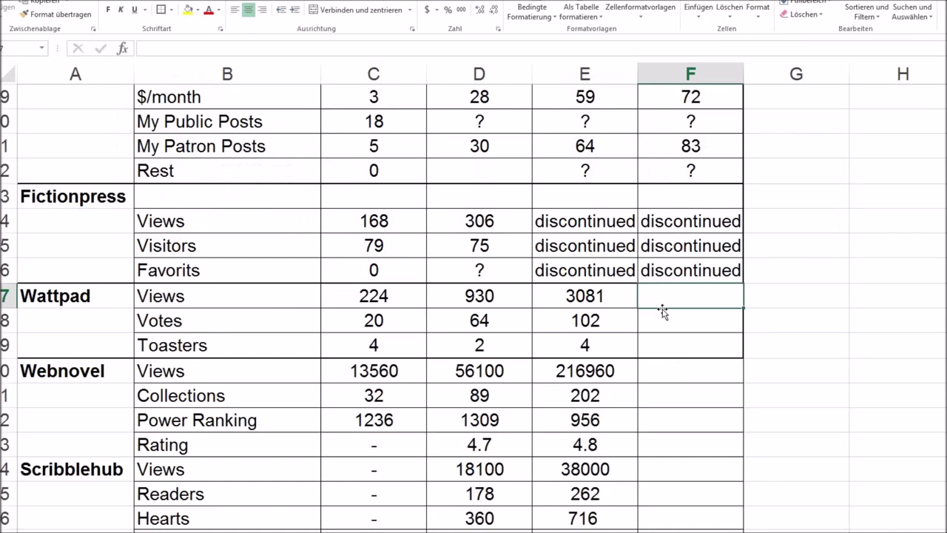
{"action": "type", "text": "5700"}
{"action": "key", "text": "Return"}
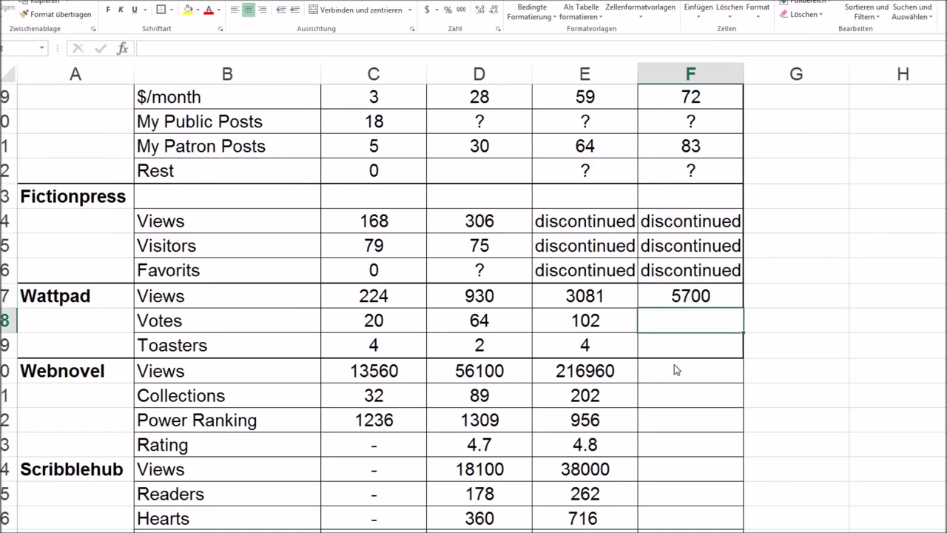
{"action": "key", "text": "alt+Tab"}
{"action": "key", "text": "alt+Tab"}
{"action": "key", "text": "alt+Tab"}
{"action": "key", "text": "alt+Tab"}
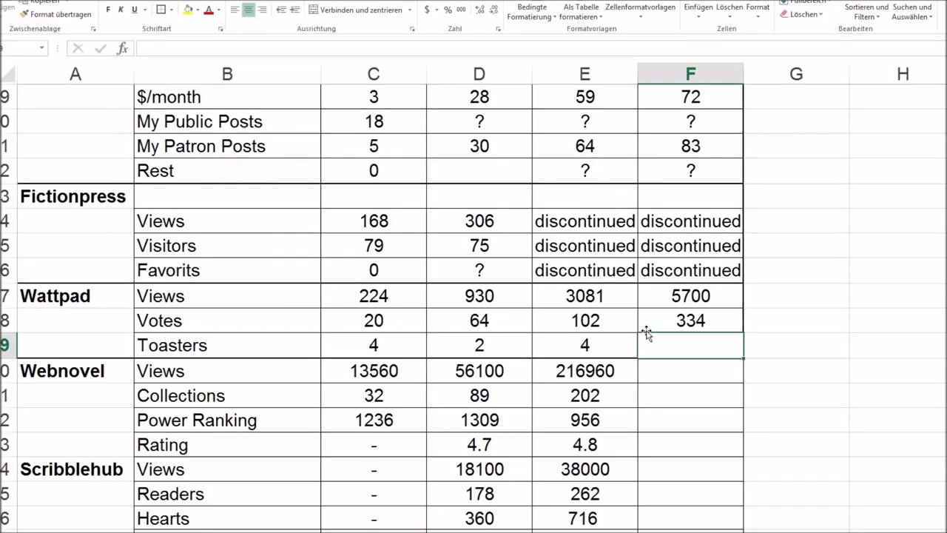
{"action": "key", "text": "alt+Tab"}
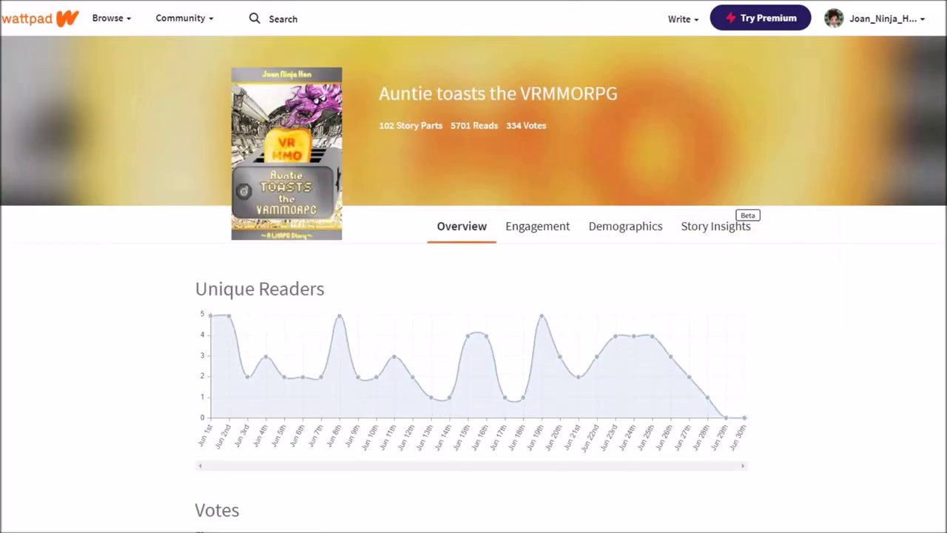
Scroll the Wattpad story stats Overview and move to the Engagement charts.
{"action": "scroll", "coordinate": [473, 296], "scroll_direction": "down", "scroll_amount": 3}
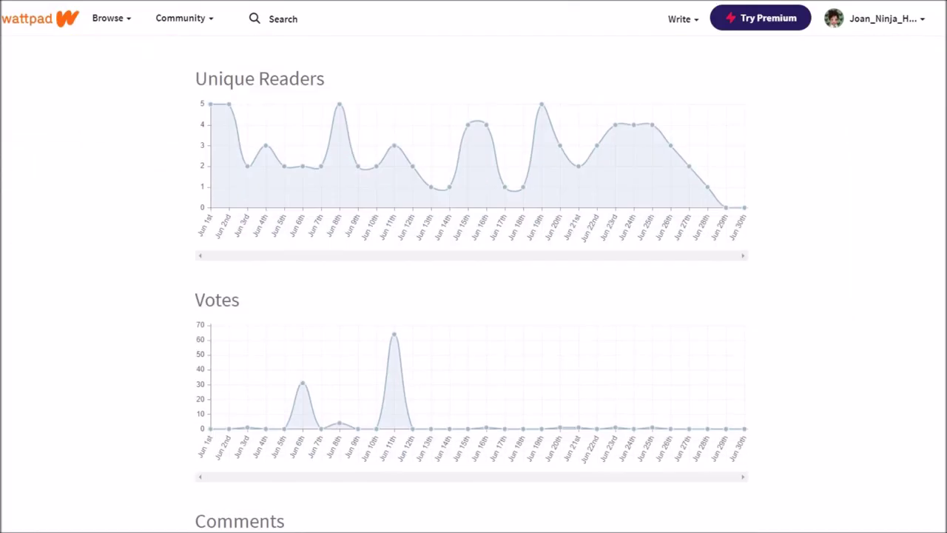
{"action": "mouse_move", "coordinate": [735, 215]}
{"action": "scroll", "coordinate": [736, 219], "scroll_direction": "down", "scroll_amount": 1}
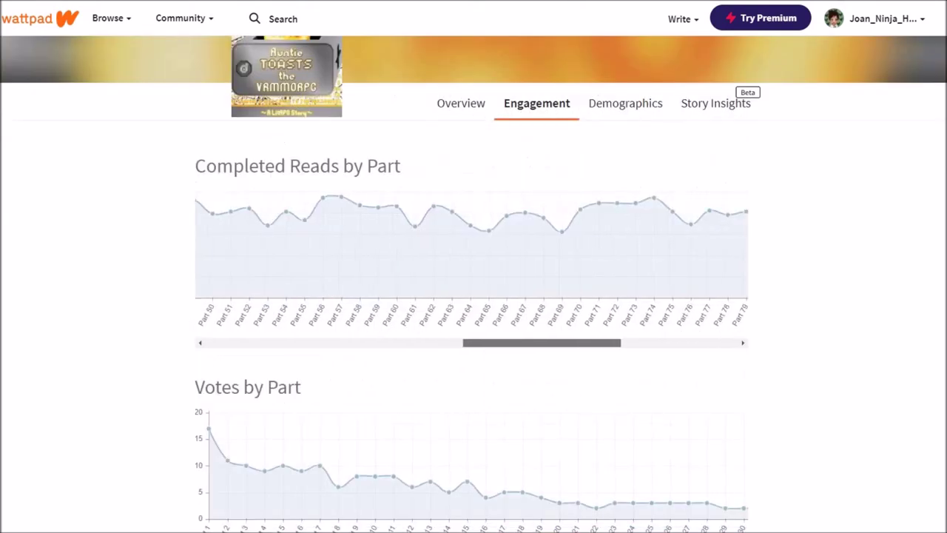
{"action": "left_click_drag", "start_coordinate": [640, 355], "coordinate": [260, 334]}
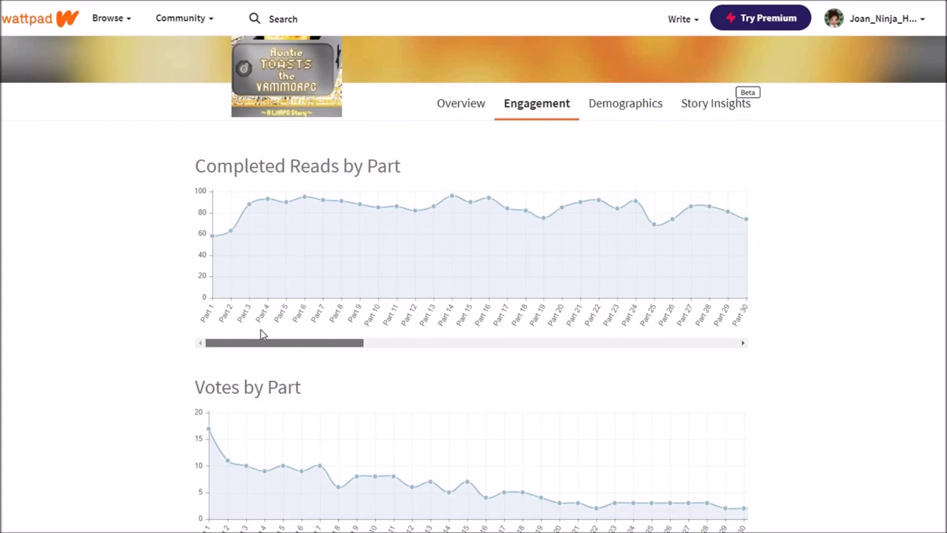
Read the per-part values across the Completed Reads and Votes by Part charts.
{"action": "mouse_move", "coordinate": [654, 226]}
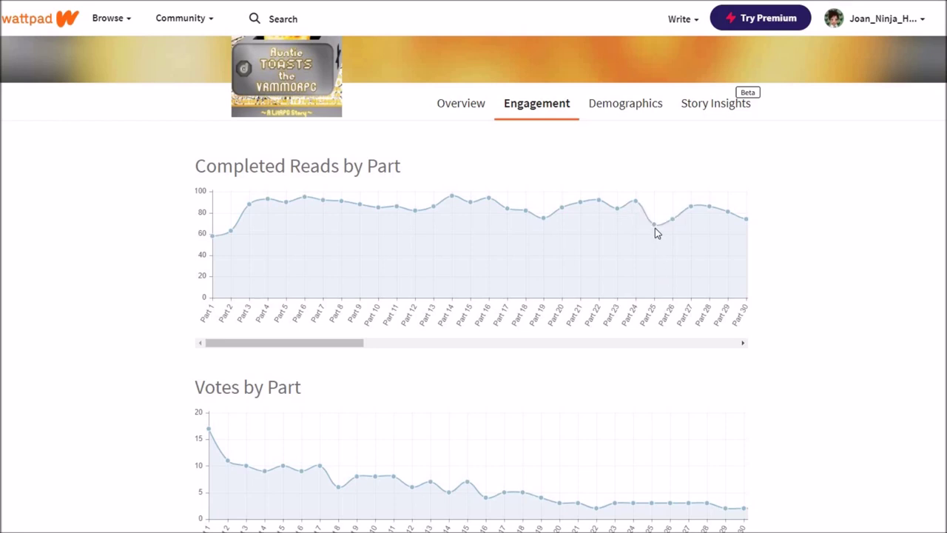
{"action": "left_click_drag", "start_coordinate": [361, 343], "coordinate": [389, 349]}
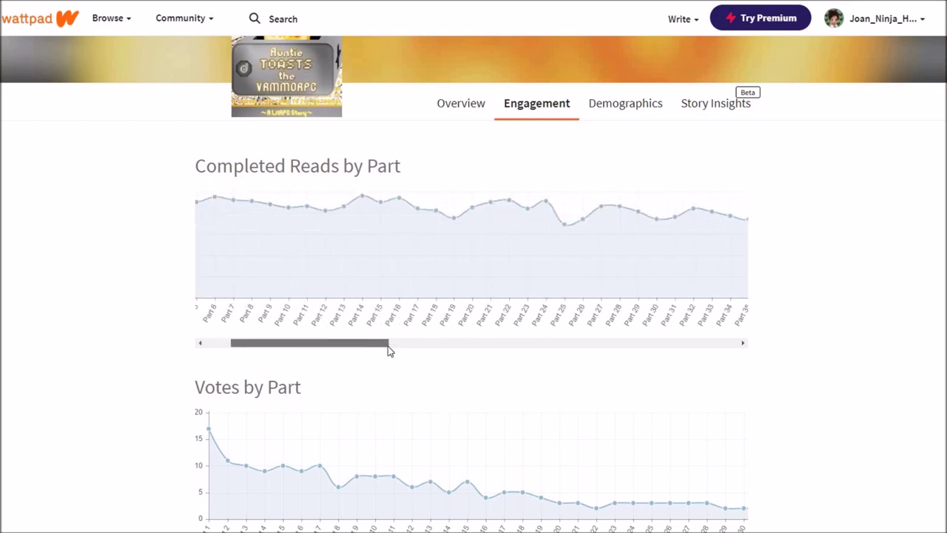
{"action": "mouse_move", "coordinate": [568, 224]}
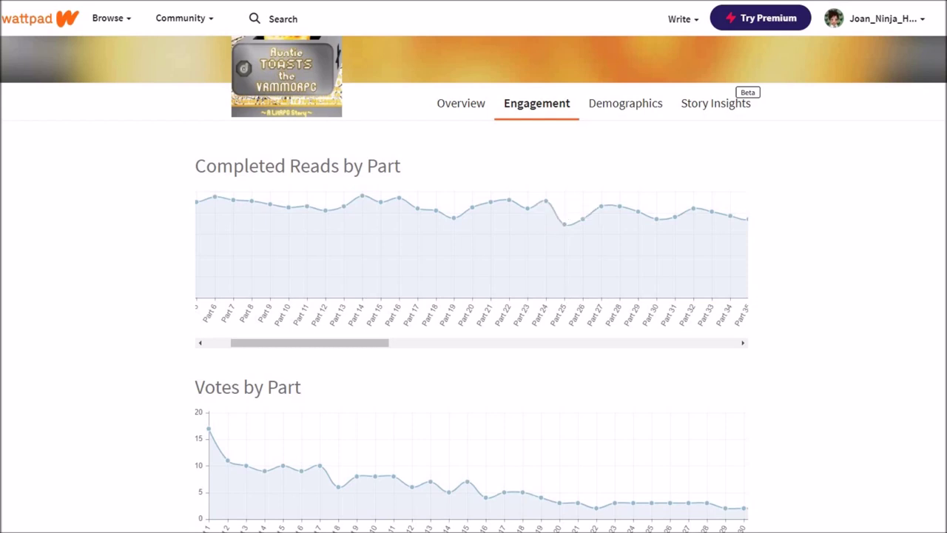
{"action": "mouse_move", "coordinate": [547, 205]}
{"action": "left_click_drag", "start_coordinate": [369, 345], "coordinate": [321, 348]}
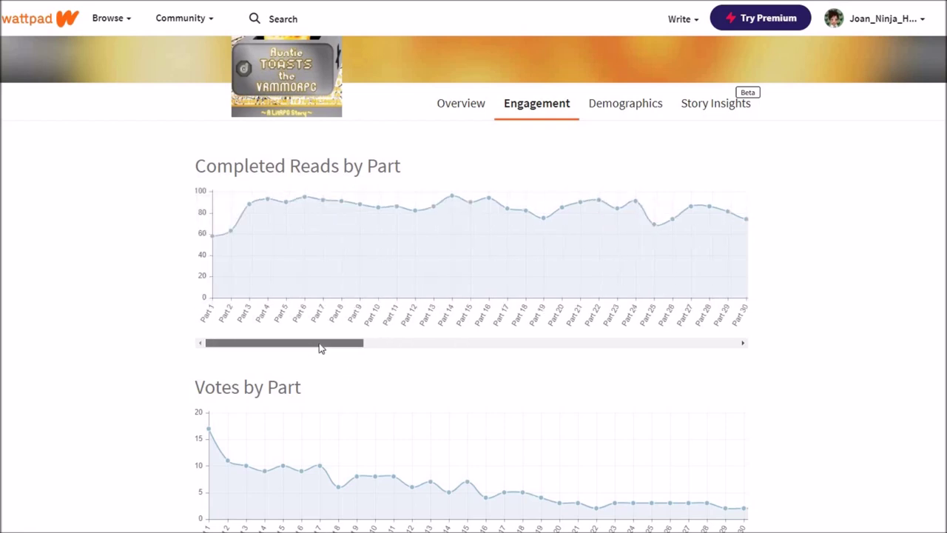
{"action": "left_click_drag", "start_coordinate": [433, 349], "coordinate": [744, 360]}
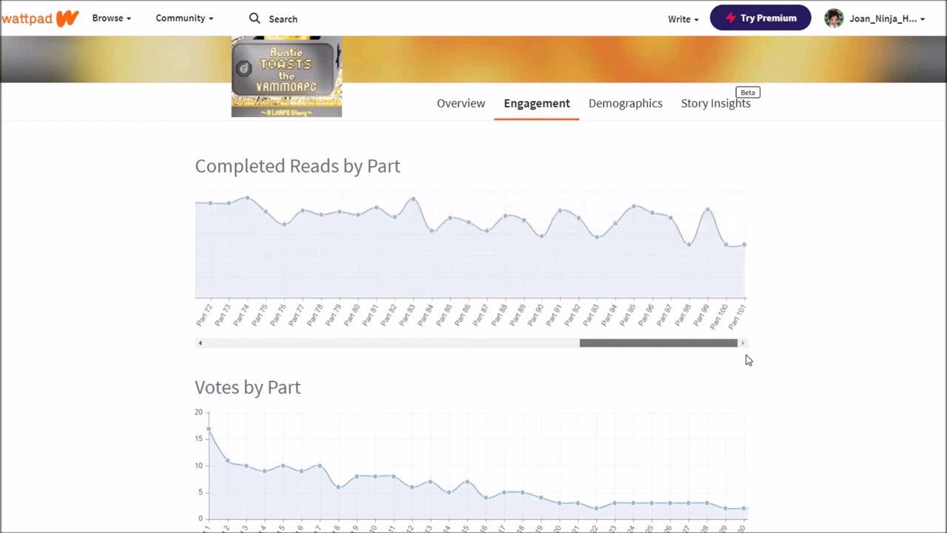
{"action": "left_click_drag", "start_coordinate": [466, 353], "coordinate": [268, 352]}
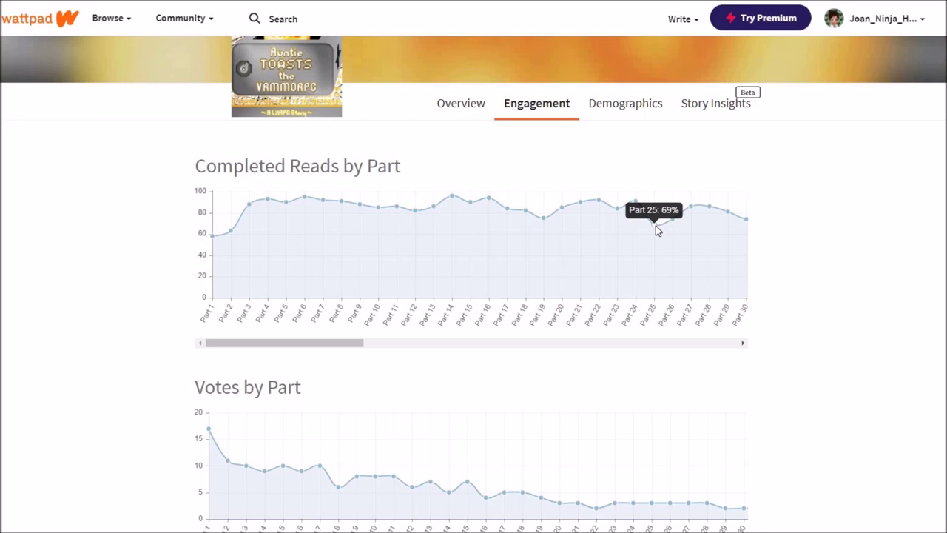
{"action": "left_click_drag", "start_coordinate": [344, 342], "coordinate": [517, 346]}
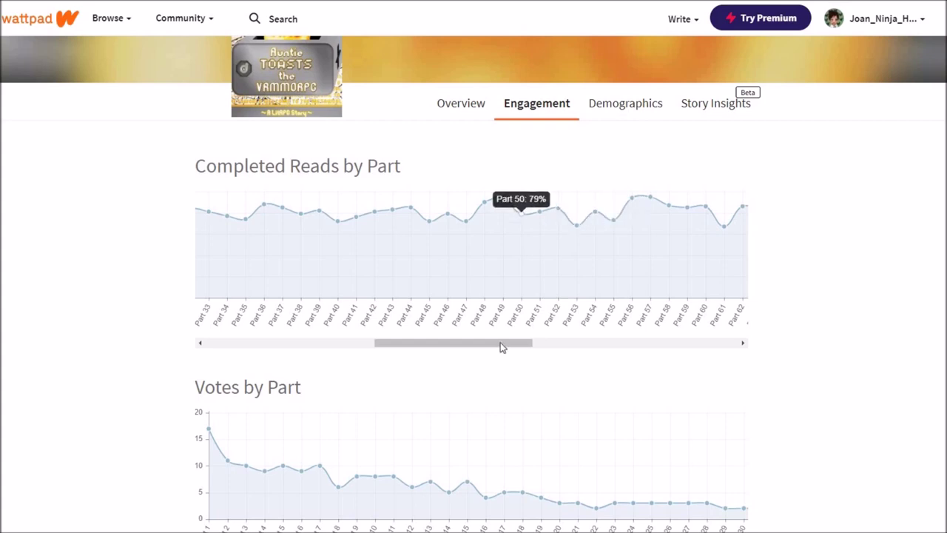
{"action": "left_click_drag", "start_coordinate": [500, 344], "coordinate": [654, 279]}
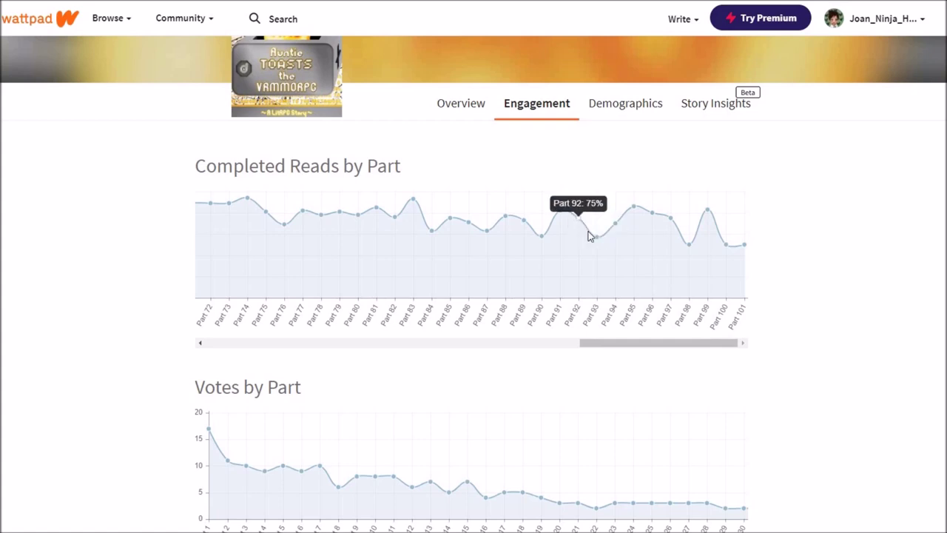
Scroll through the remaining engagement charts, then bring up the reader Demographics.
{"action": "mouse_move", "coordinate": [599, 244]}
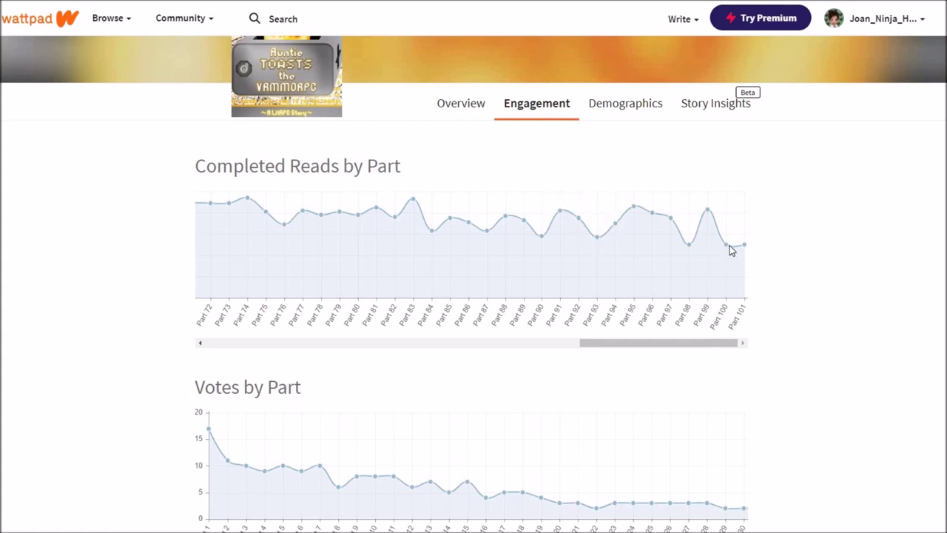
{"action": "mouse_move", "coordinate": [729, 248]}
{"action": "scroll", "coordinate": [474, 296], "scroll_direction": "down", "scroll_amount": 2}
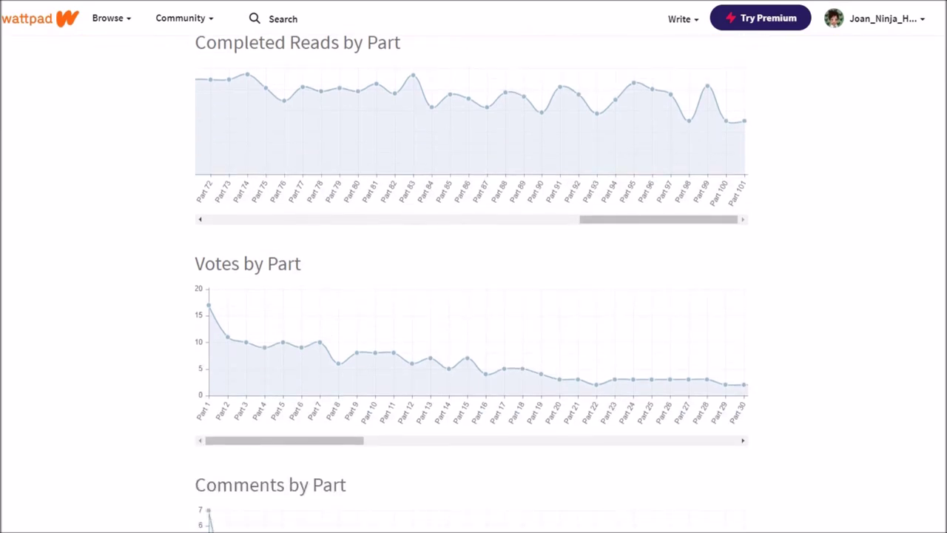
{"action": "scroll", "coordinate": [935, 230], "scroll_direction": "down", "scroll_amount": 3}
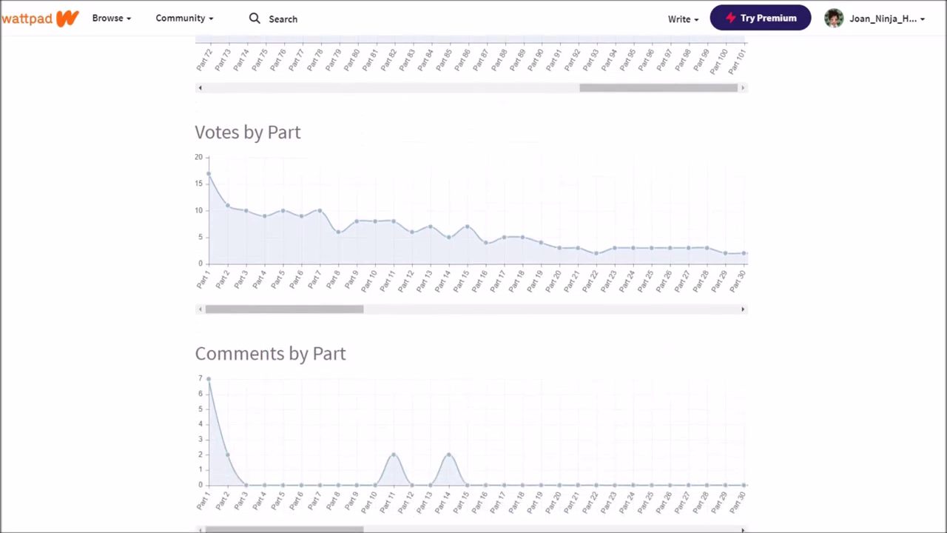
{"action": "scroll", "coordinate": [904, 188], "scroll_direction": "up", "scroll_amount": 6}
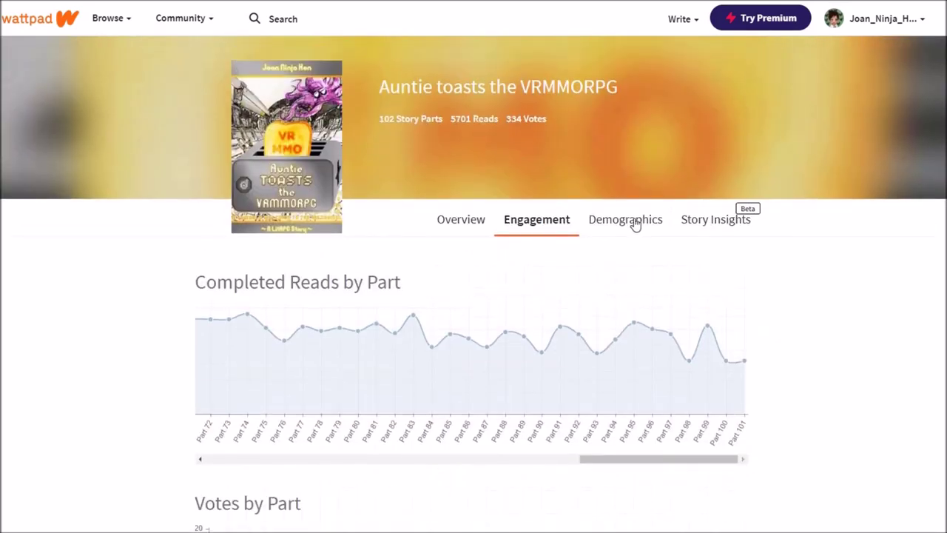
{"action": "left_click", "coordinate": [634, 219]}
Review the Demographics Age, Gender and Country charts (Private 36%, Female 29%).
{"action": "scroll", "coordinate": [633, 219], "scroll_direction": "down", "scroll_amount": 1}
{"action": "scroll", "coordinate": [666, 161], "scroll_direction": "down", "scroll_amount": 2}
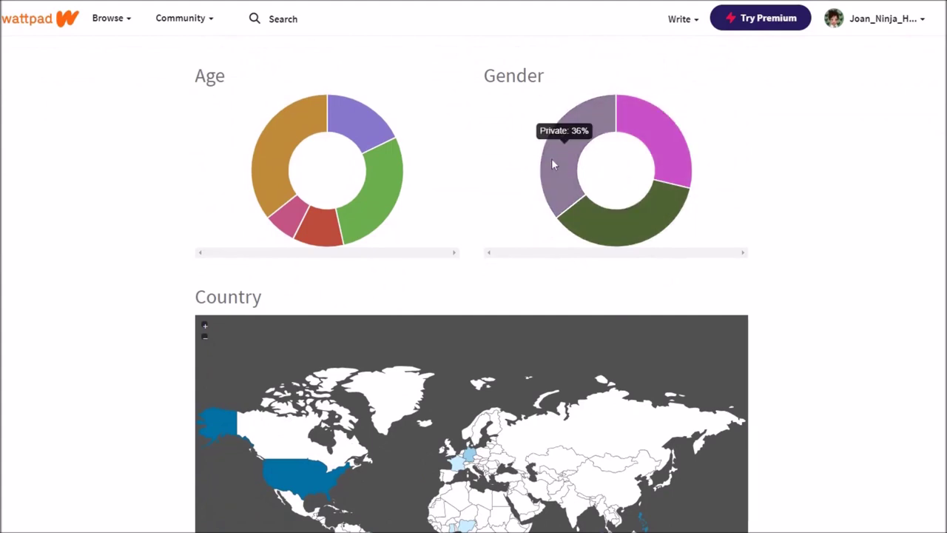
{"action": "mouse_move", "coordinate": [383, 189]}
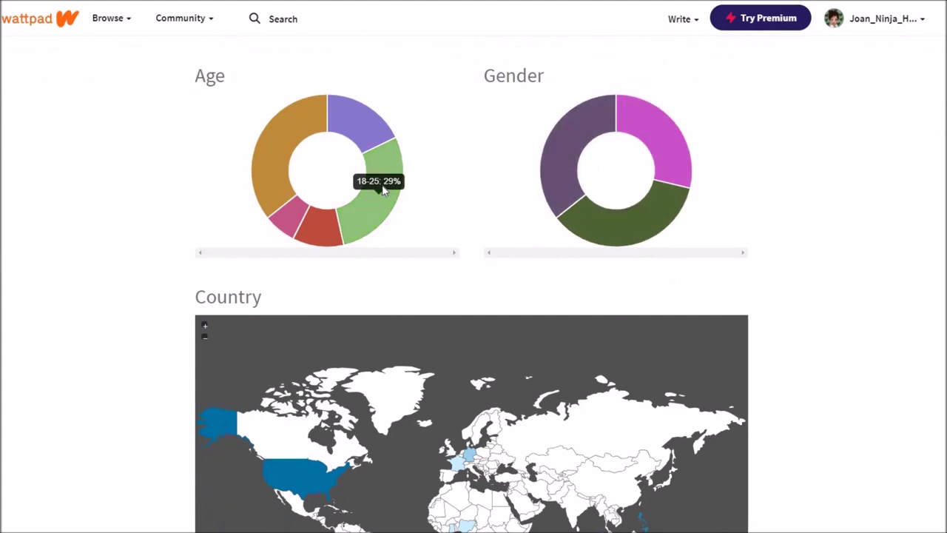
{"action": "mouse_move", "coordinate": [280, 218]}
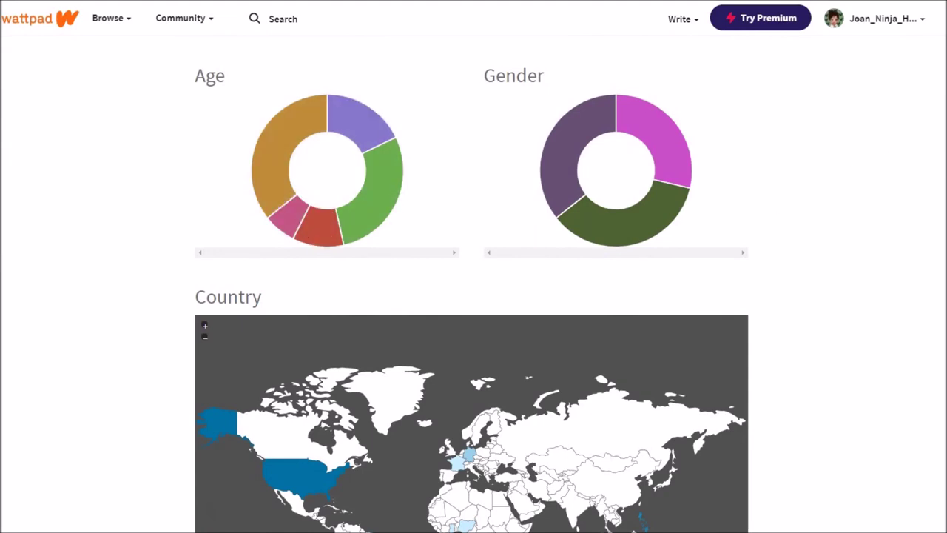
{"action": "scroll", "coordinate": [501, 390], "scroll_direction": "down", "scroll_amount": 3}
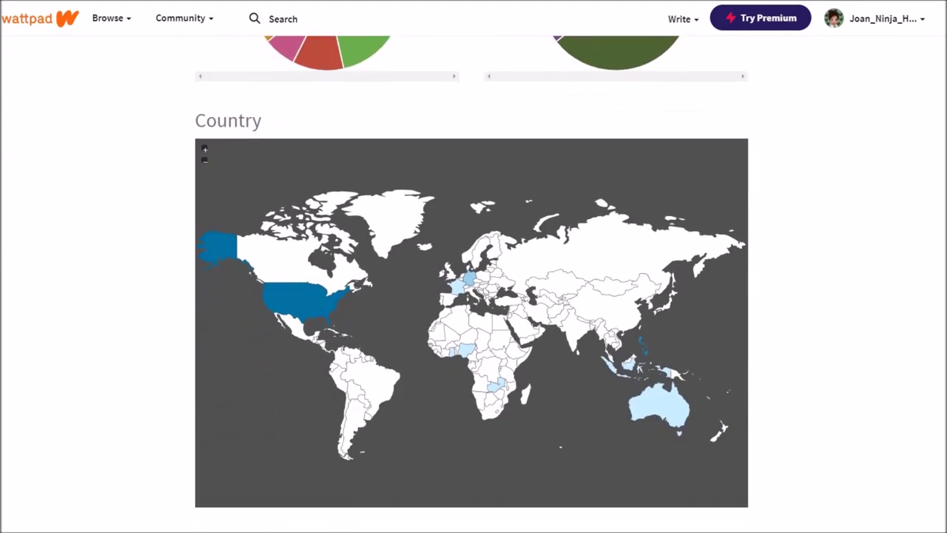
{"action": "mouse_move", "coordinate": [502, 390]}
{"action": "scroll", "coordinate": [480, 370], "scroll_direction": "up", "scroll_amount": 5}
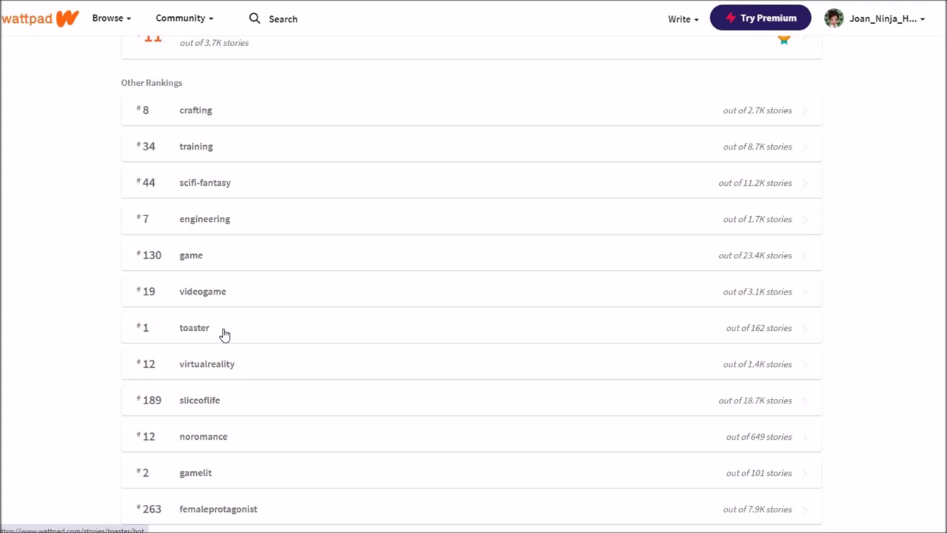
Scroll through the Story Rankings list: #1 in toaster of 162, #2 in gamelit.
{"action": "scroll", "coordinate": [225, 334], "scroll_direction": "down", "scroll_amount": 2}
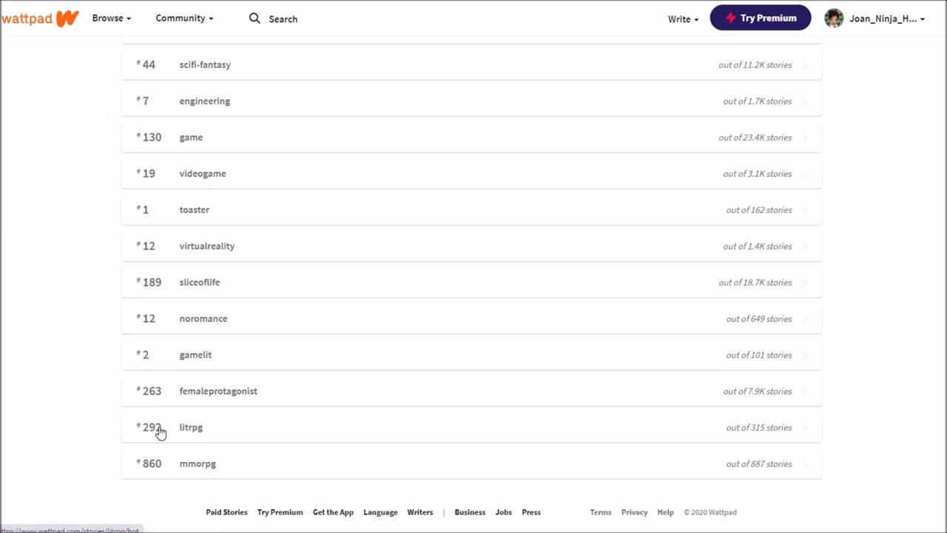
{"action": "scroll", "coordinate": [471, 282], "scroll_direction": "up", "scroll_amount": 2}
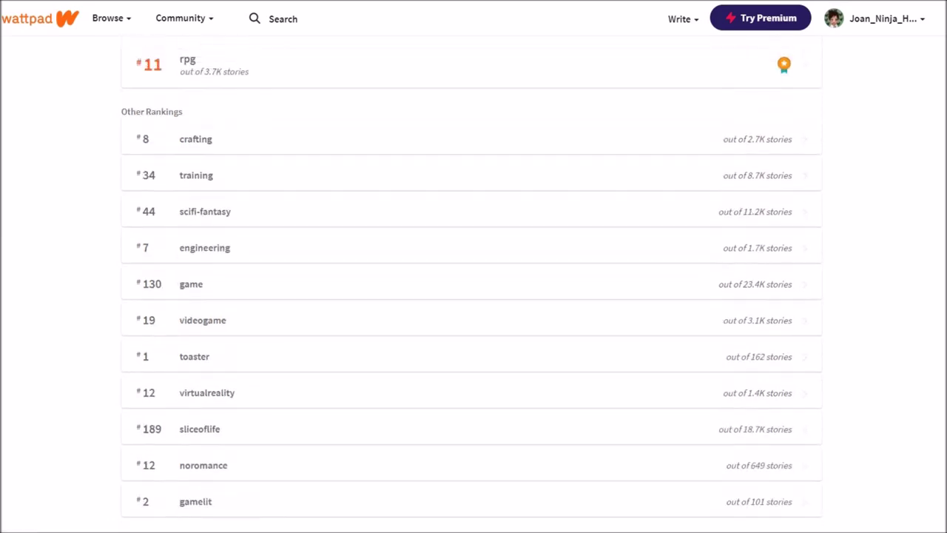
{"action": "scroll", "coordinate": [193, 172], "scroll_direction": "up", "scroll_amount": 1}
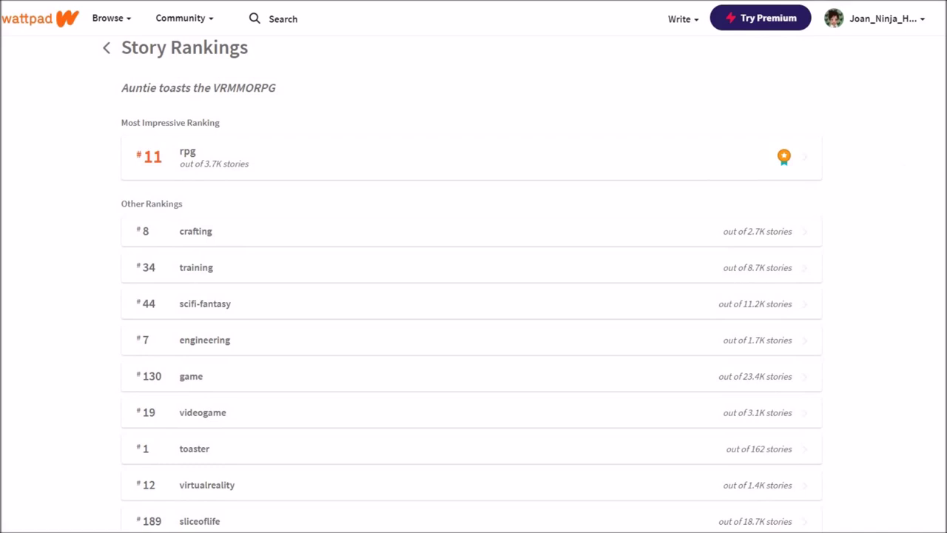
{"action": "scroll", "coordinate": [473, 296], "scroll_direction": "down", "scroll_amount": 3}
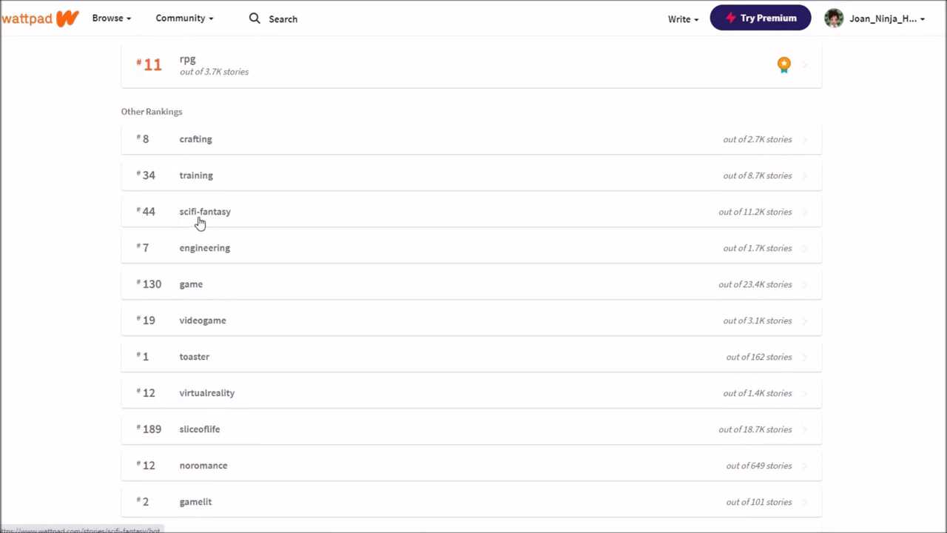
{"action": "scroll", "coordinate": [199, 427], "scroll_direction": "down", "scroll_amount": 2}
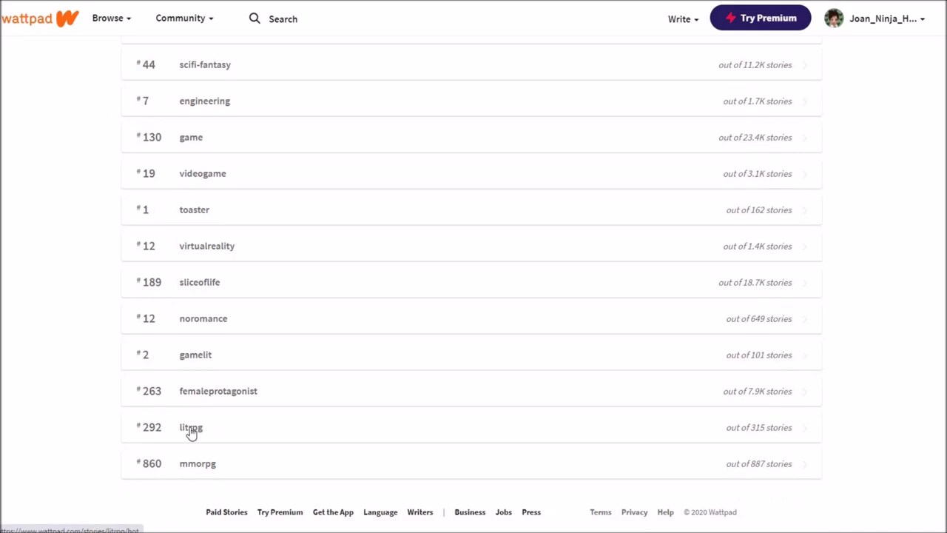
Browse the litrpg tag page, led by [ The Administrator ] with 269K views.
{"action": "left_click", "coordinate": [808, 427]}
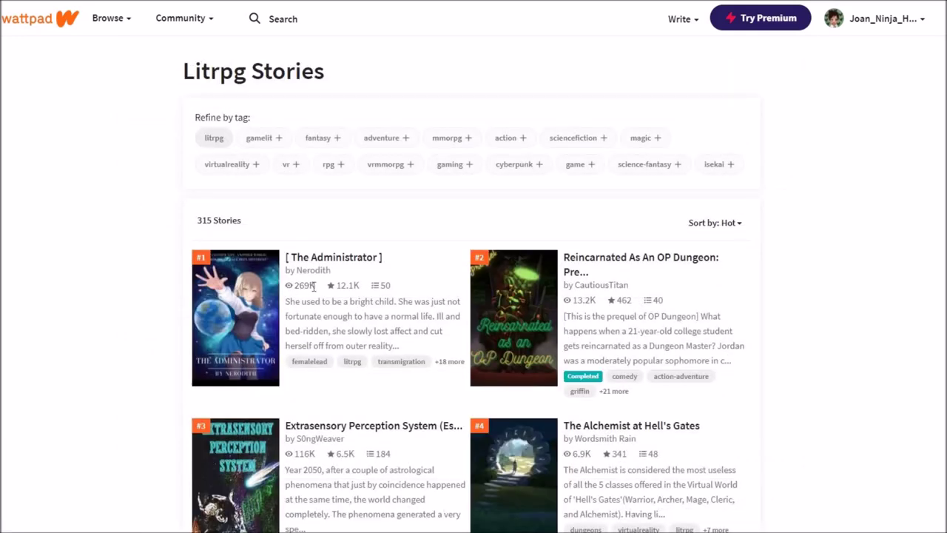
{"action": "double_click", "coordinate": [302, 286]}
{"action": "scroll", "coordinate": [473, 296], "scroll_direction": "down", "scroll_amount": 3}
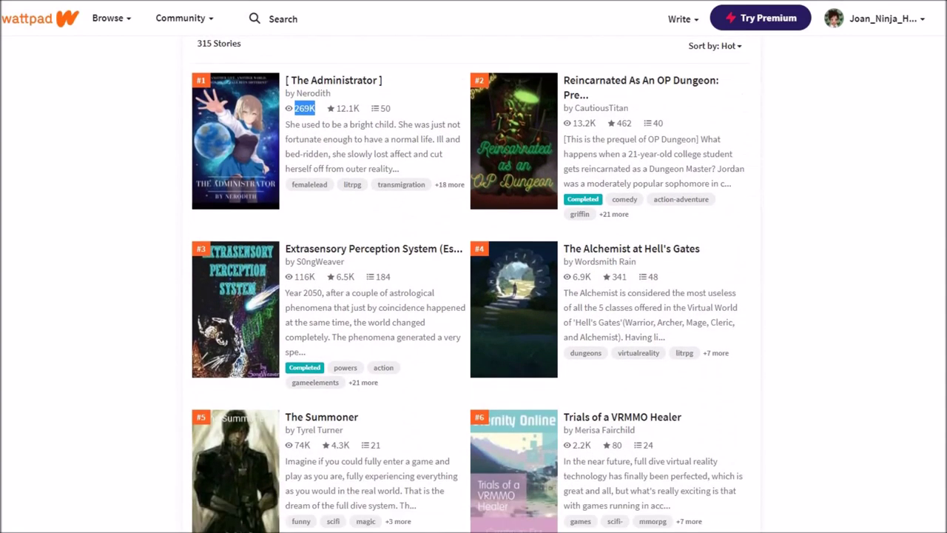
{"action": "scroll", "coordinate": [474, 296], "scroll_direction": "down", "scroll_amount": 1}
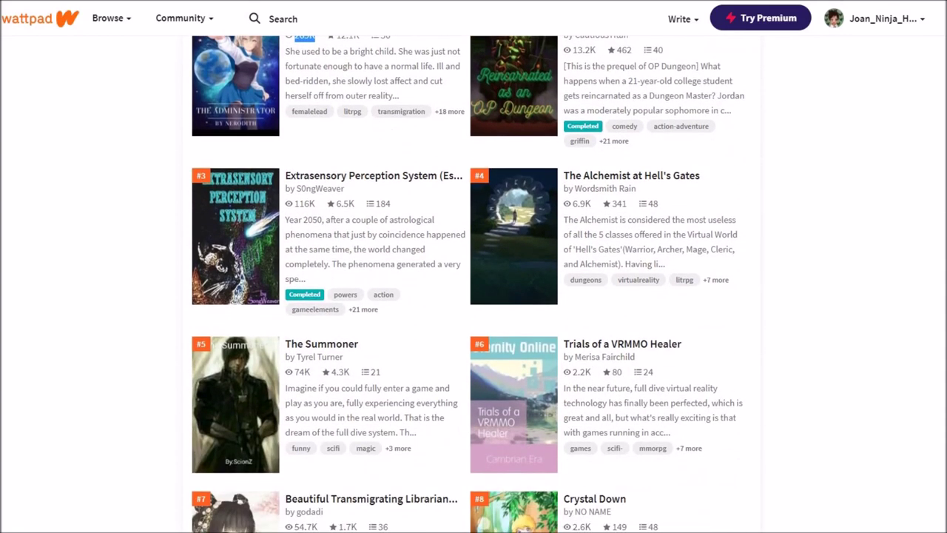
{"action": "scroll", "coordinate": [473, 295], "scroll_direction": "down", "scroll_amount": 3}
{"action": "scroll", "coordinate": [473, 296], "scroll_direction": "down", "scroll_amount": 5}
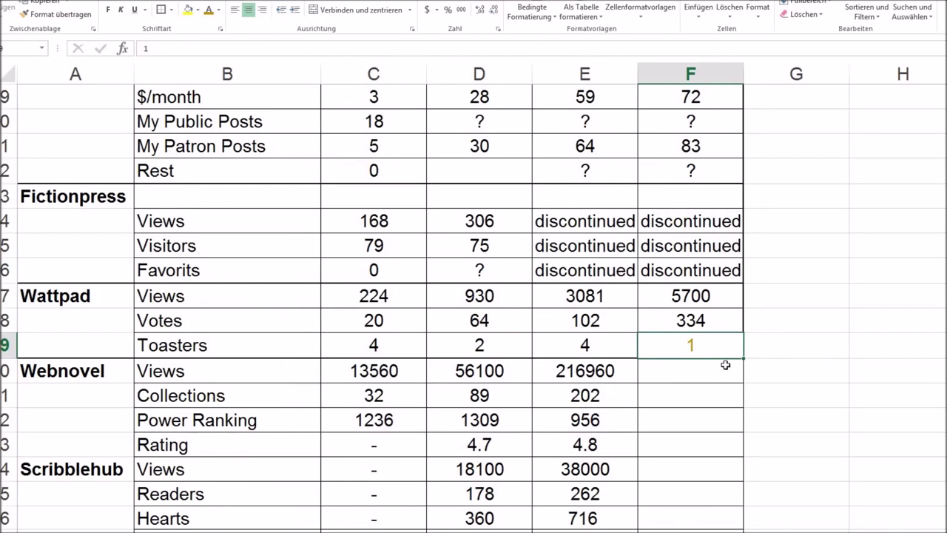
Verify Webnovel's 275600 views, 270 collections (was 202) and 798 power ranking in F20:F22.
{"action": "left_click", "coordinate": [709, 376]}
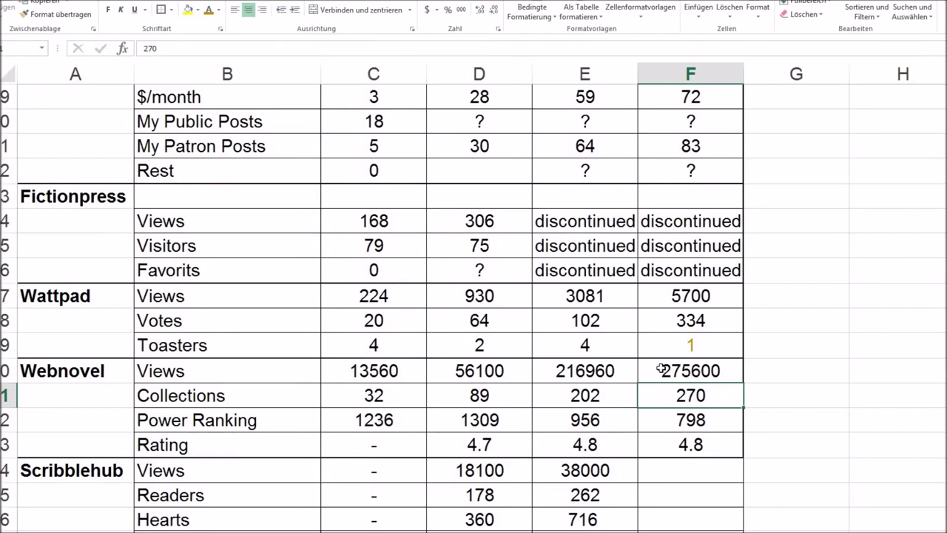
{"action": "left_click", "coordinate": [660, 373]}
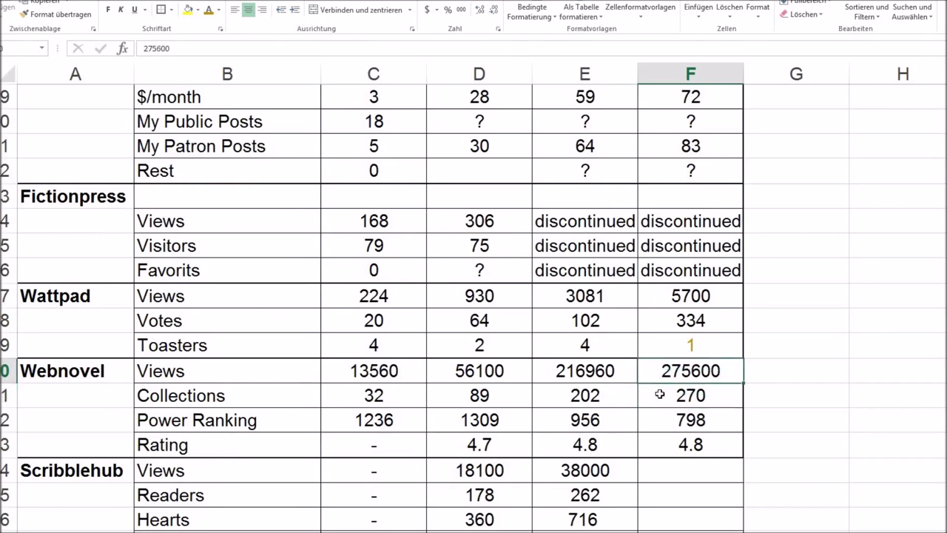
{"action": "left_click", "coordinate": [617, 400]}
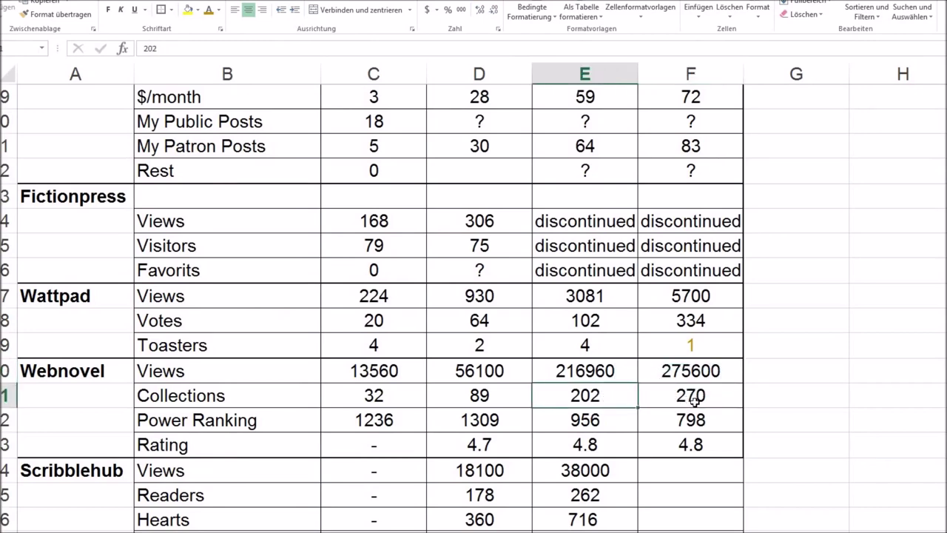
{"action": "left_click", "coordinate": [694, 400]}
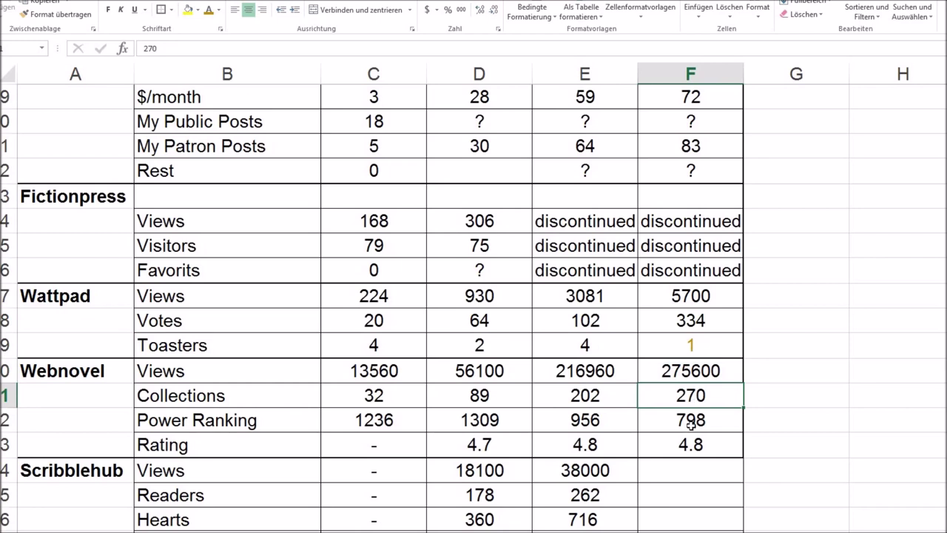
{"action": "left_click", "coordinate": [691, 421]}
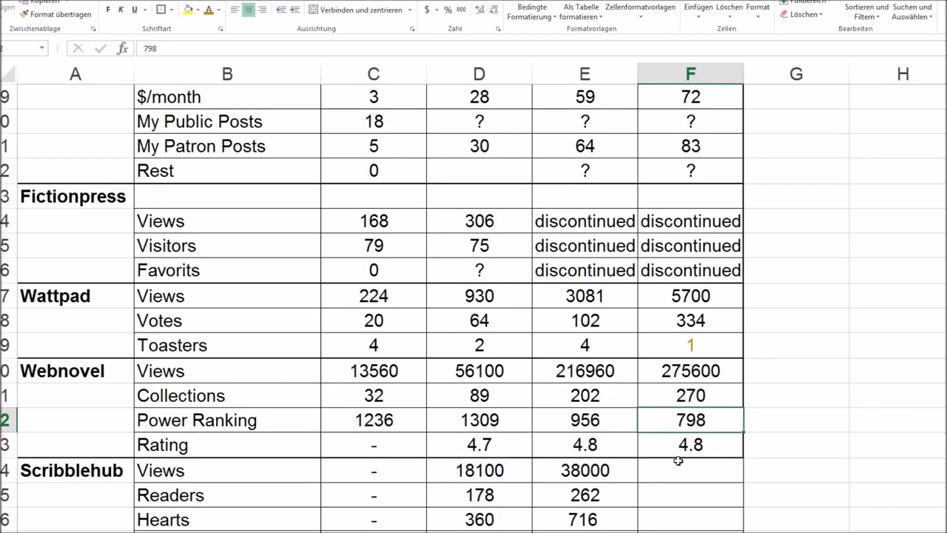
{"action": "left_click", "coordinate": [685, 373]}
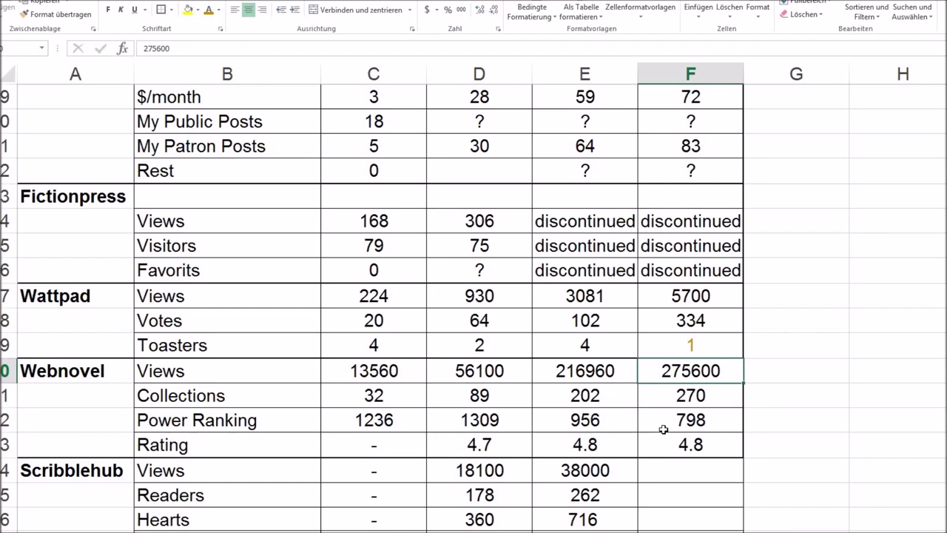
{"action": "left_click", "coordinate": [681, 395]}
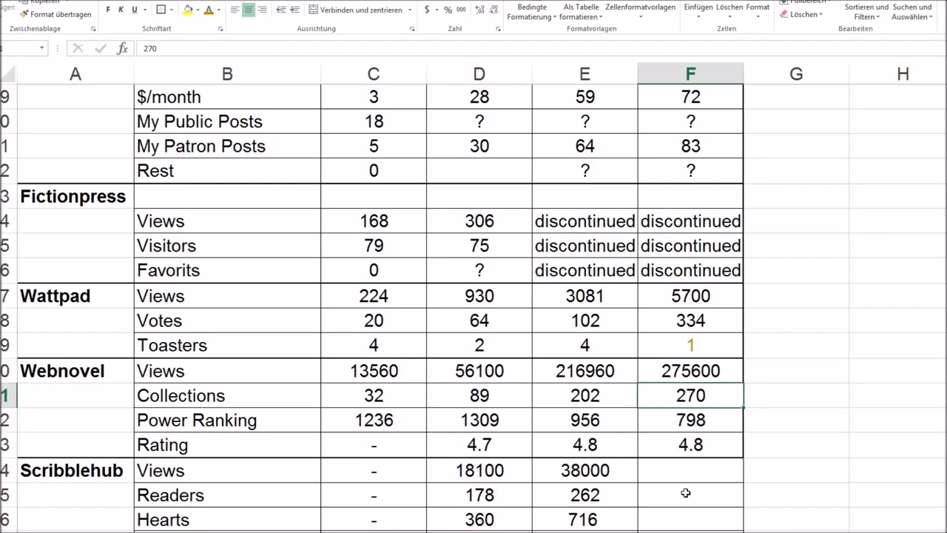
{"action": "left_click", "coordinate": [690, 414]}
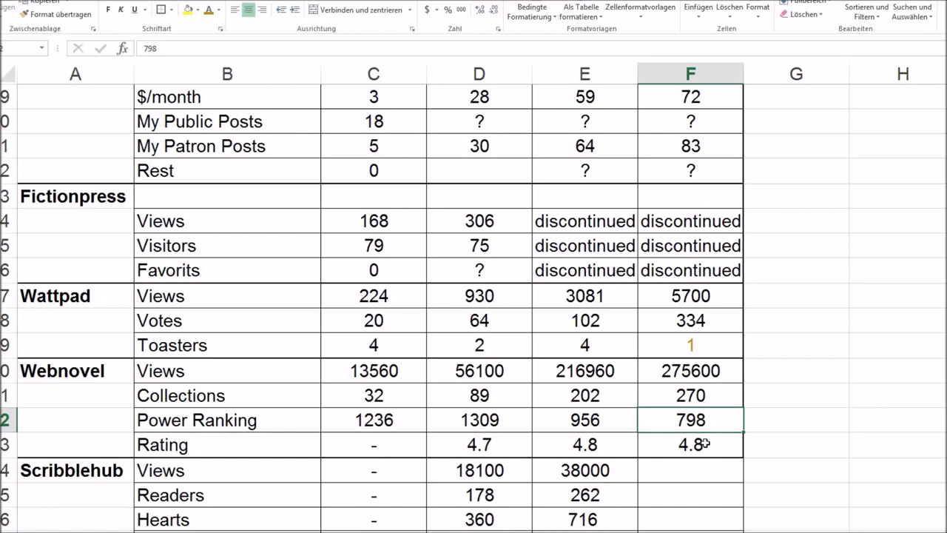
Set the Webnovel Inkstone word count statistic to This Week.
{"action": "key", "text": "alt+Tab"}
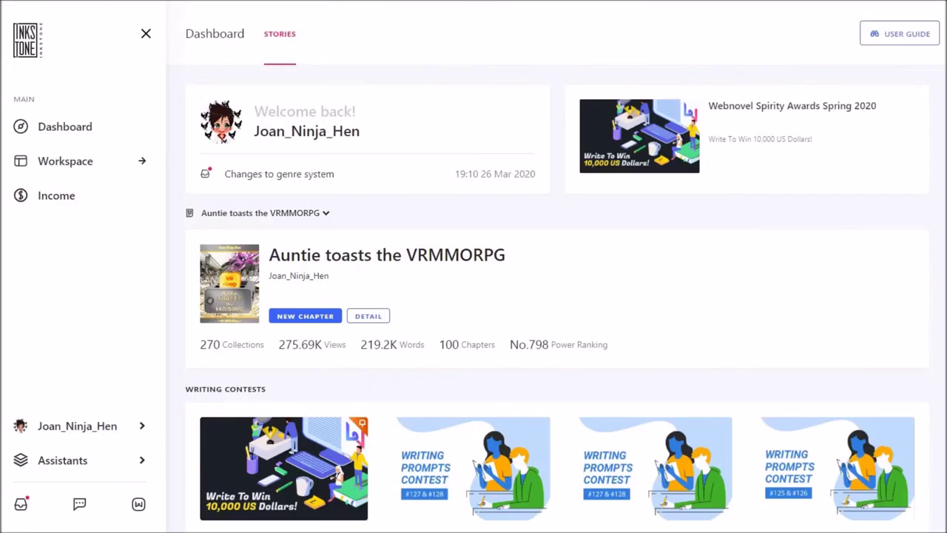
{"action": "scroll", "coordinate": [557, 296], "scroll_direction": "down", "scroll_amount": 8}
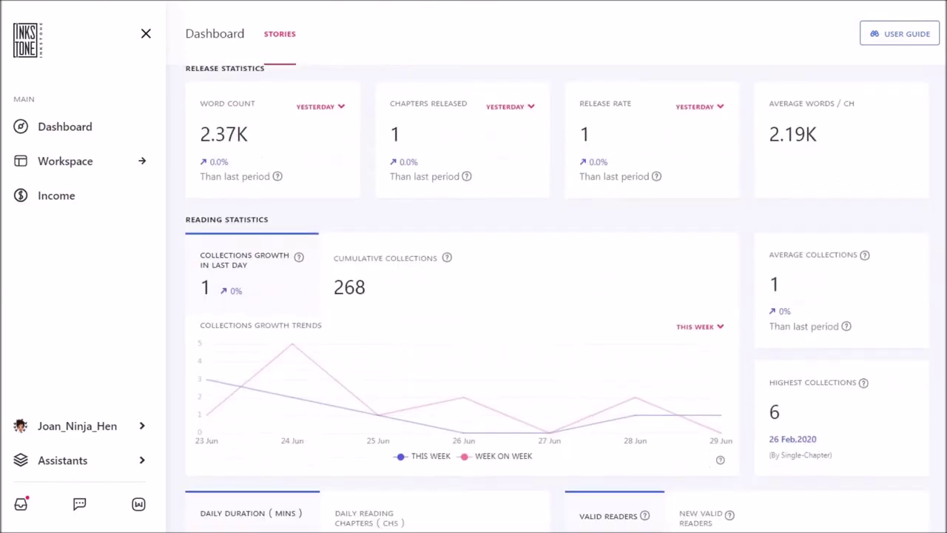
{"action": "scroll", "coordinate": [556, 299], "scroll_direction": "up", "scroll_amount": 1}
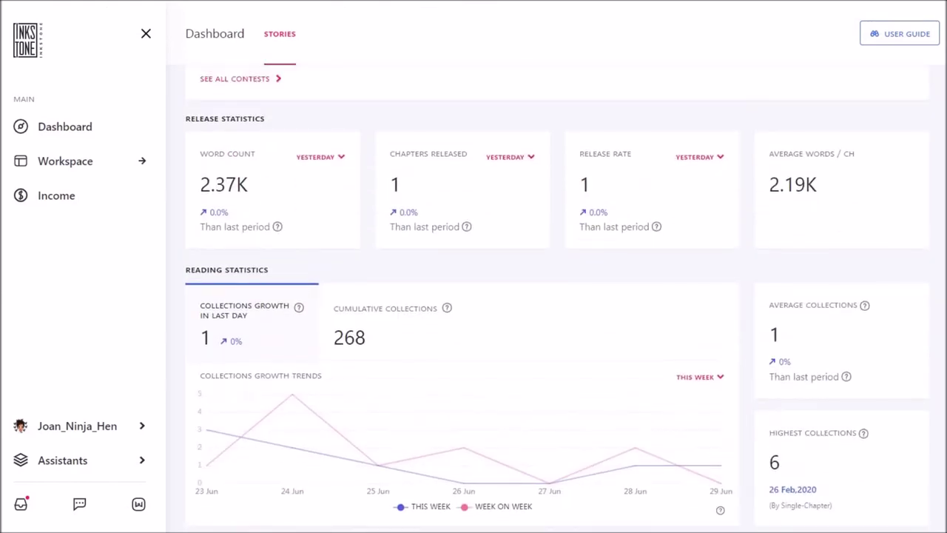
{"action": "scroll", "coordinate": [556, 299], "scroll_direction": "down", "scroll_amount": 1}
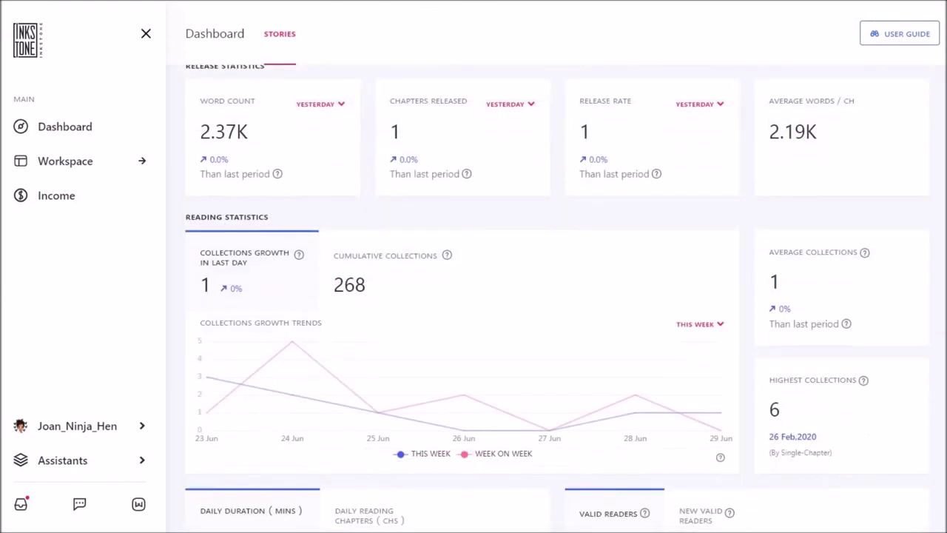
{"action": "left_click", "coordinate": [337, 104]}
{"action": "left_click", "coordinate": [322, 144]}
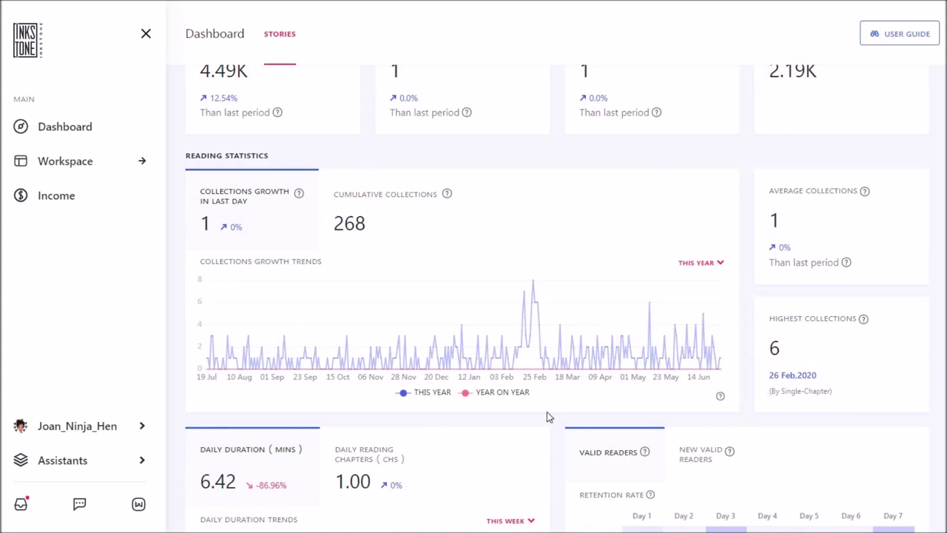
Review the Inkstone dashboard statistics, including this week's 4.49K words.
{"action": "scroll", "coordinate": [559, 302], "scroll_direction": "down", "scroll_amount": 5}
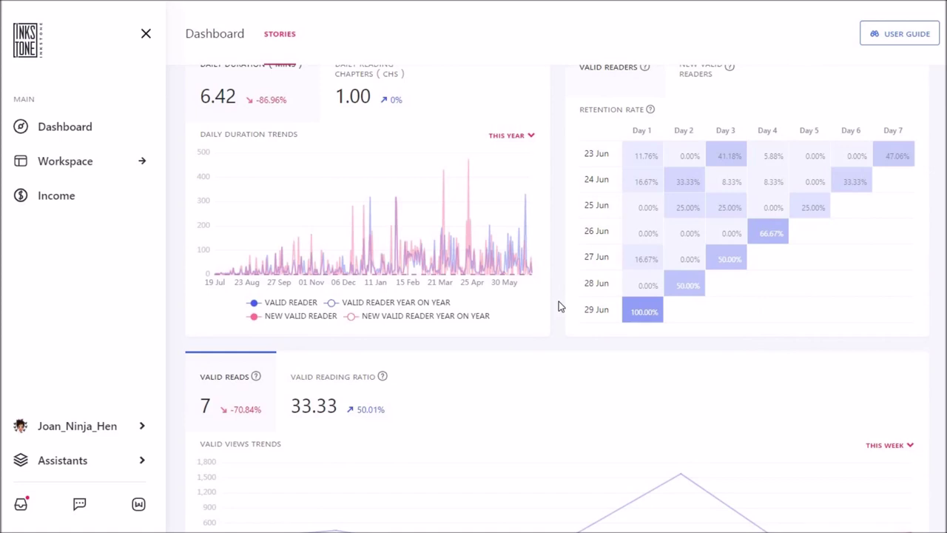
{"action": "mouse_move", "coordinate": [478, 237]}
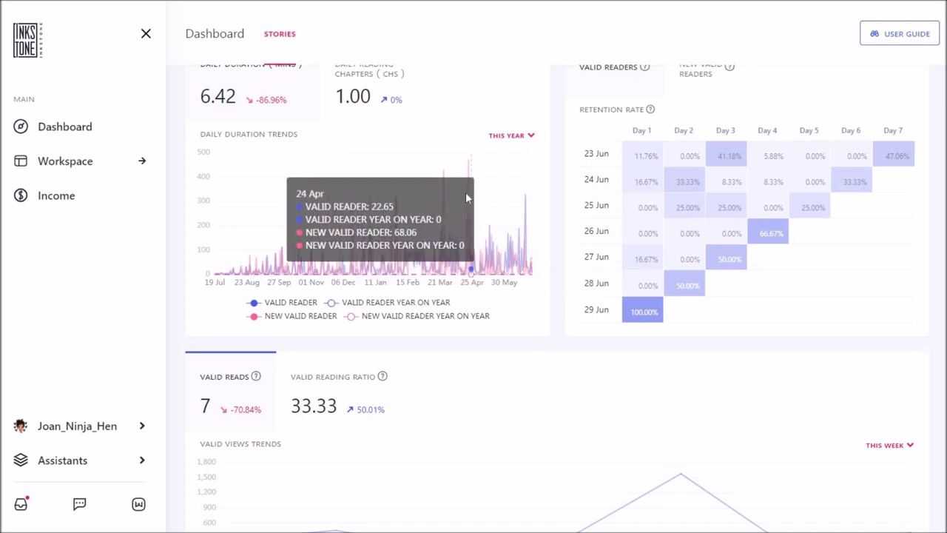
{"action": "mouse_move", "coordinate": [469, 198]}
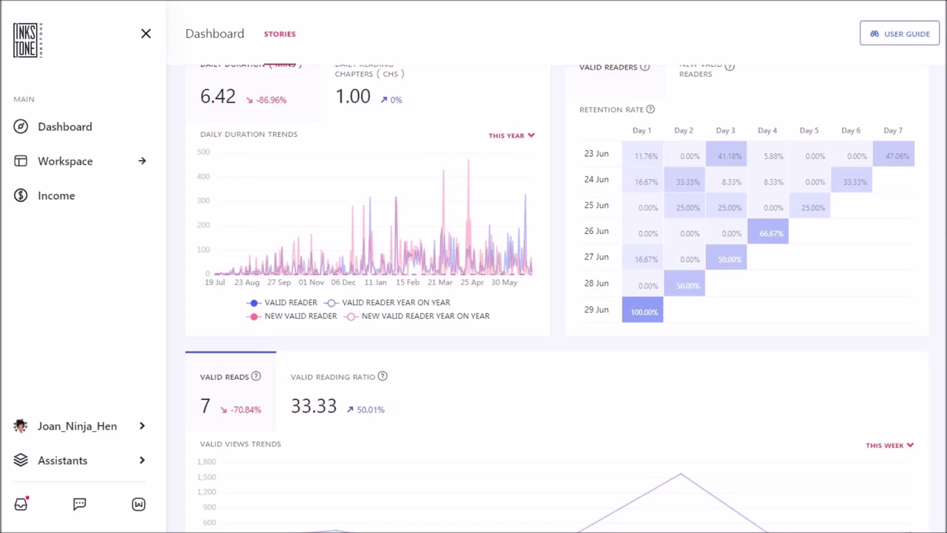
{"action": "scroll", "coordinate": [895, 415], "scroll_direction": "down", "scroll_amount": 10}
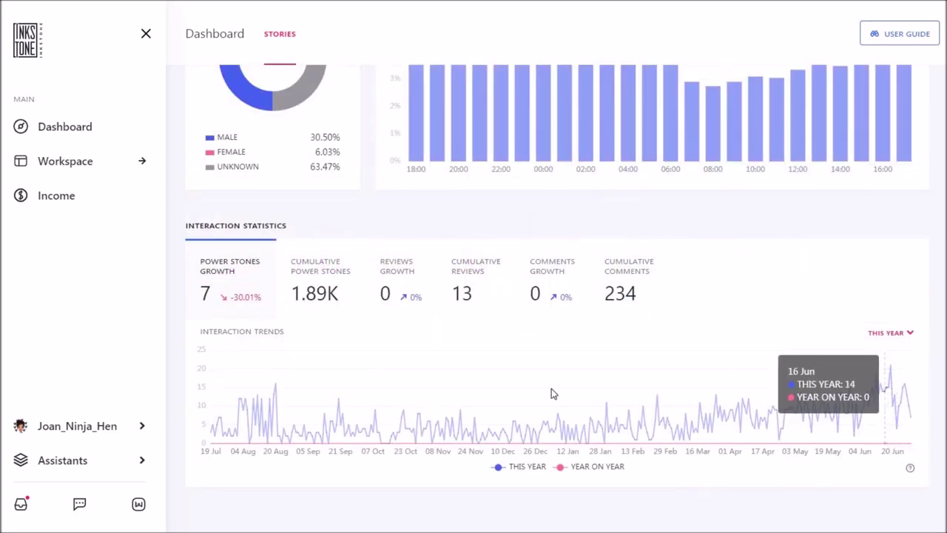
{"action": "scroll", "coordinate": [846, 401], "scroll_direction": "up", "scroll_amount": 8}
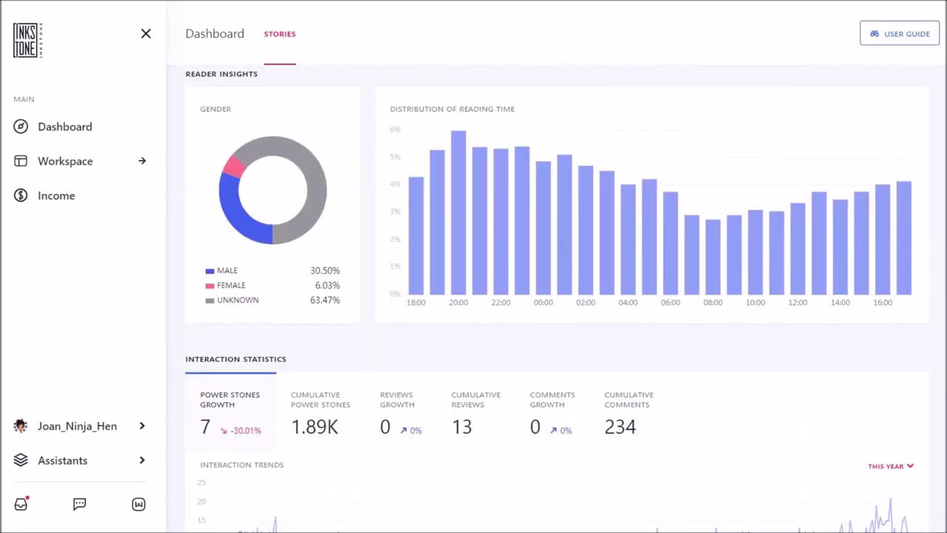
{"action": "scroll", "coordinate": [557, 296], "scroll_direction": "up", "scroll_amount": 5}
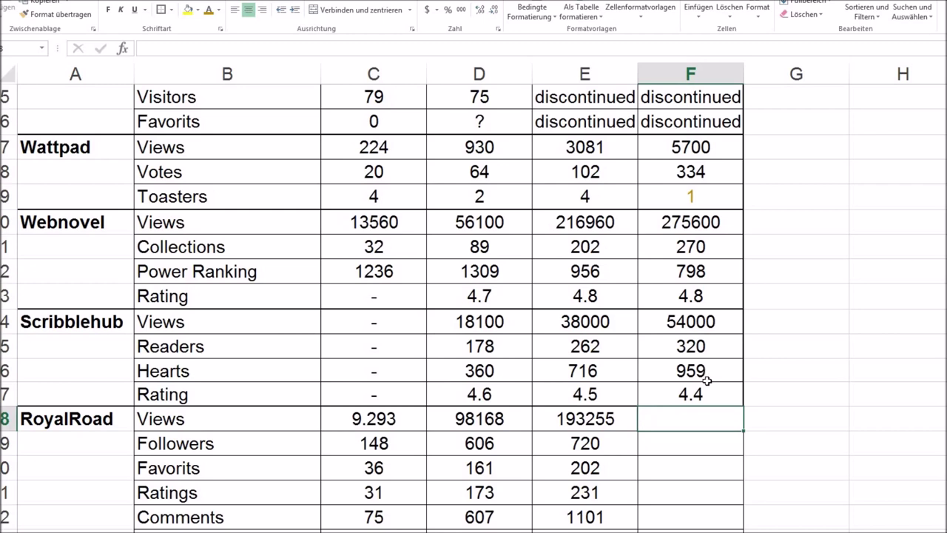
Check the Scribblehub hearts and rating cells and select F14:F17 (54000, 320, 959, 4.4).
{"action": "key", "text": "Up"}
{"action": "key", "text": "Up"}
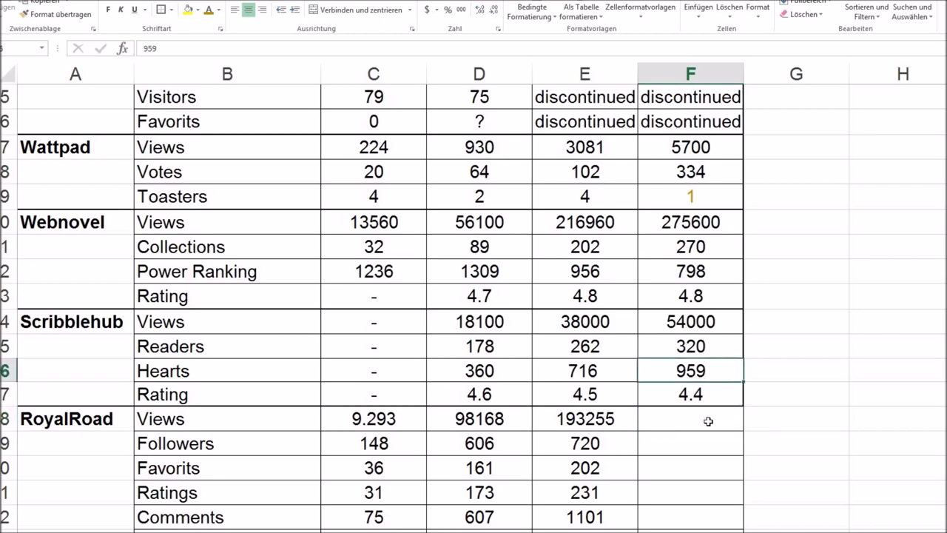
{"action": "key", "text": "Down"}
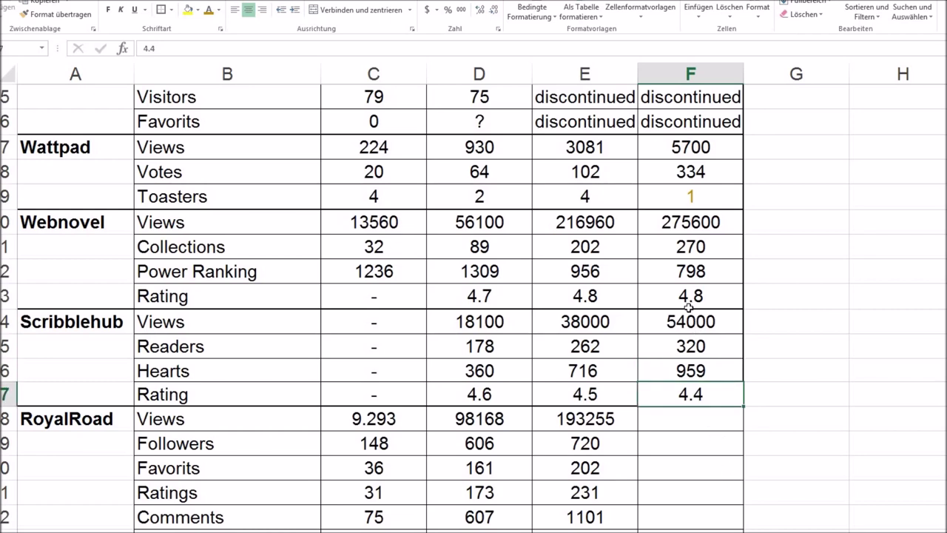
{"action": "left_click_drag", "start_coordinate": [695, 321], "coordinate": [701, 394]}
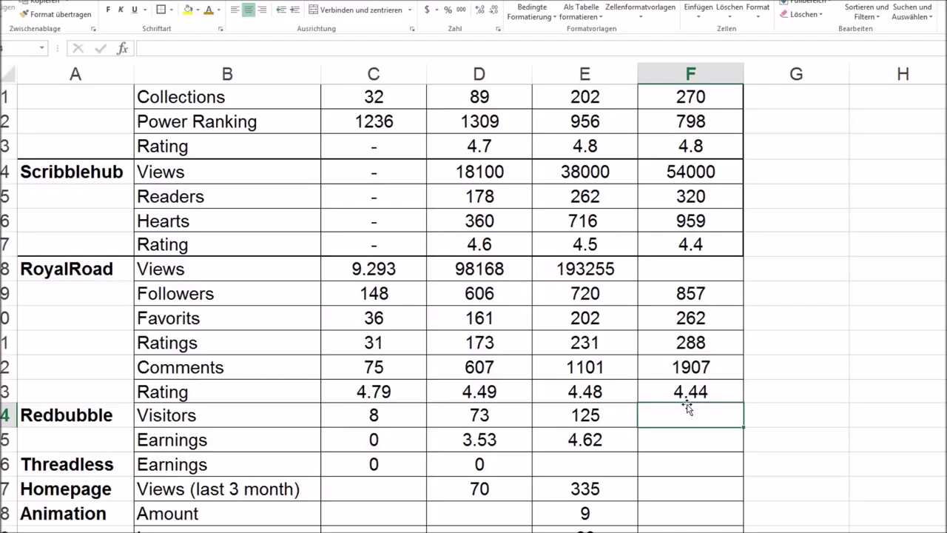
Put a border around the RoyalRoad block of the table.
{"action": "left_click", "coordinate": [53, 264]}
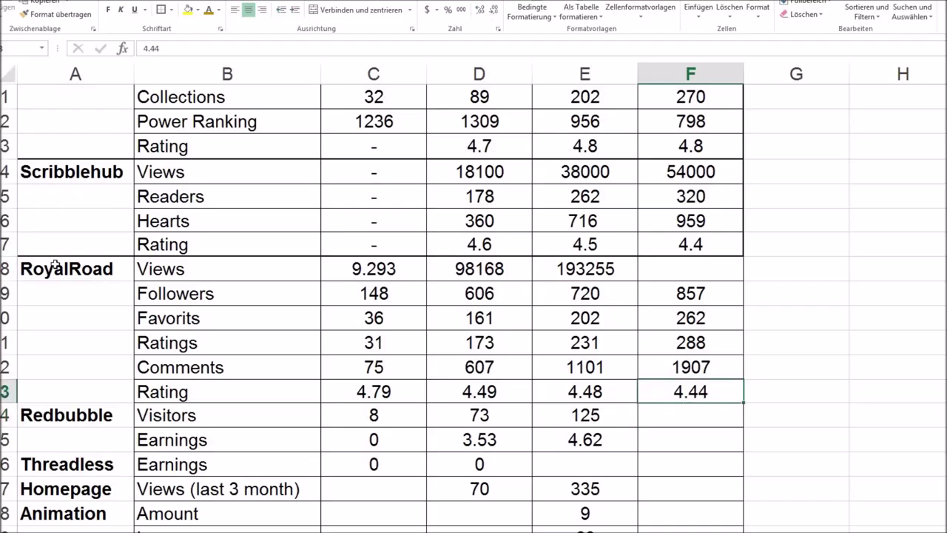
{"action": "left_click", "coordinate": [516, 349], "text": "shift"}
{"action": "left_click", "coordinate": [701, 390], "text": "shift"}
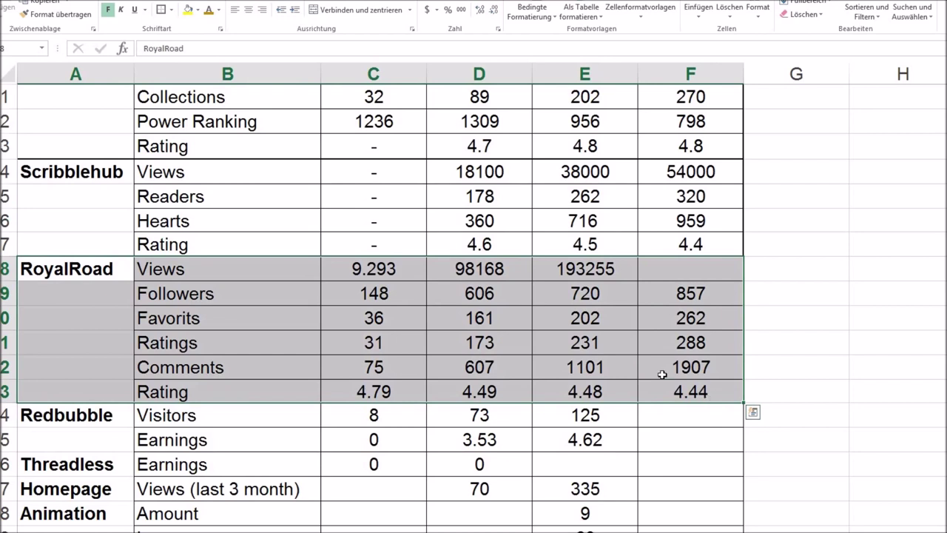
{"action": "left_click", "coordinate": [166, 10]}
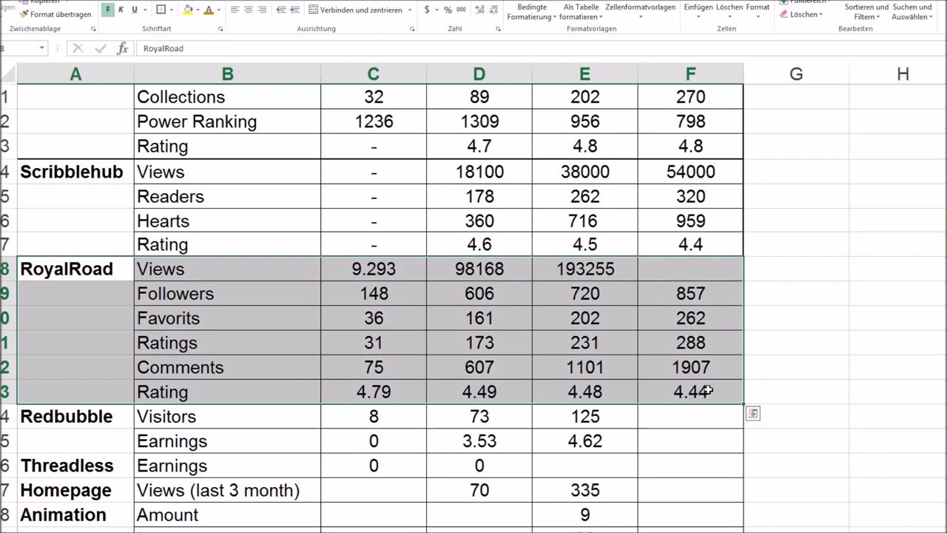
{"action": "left_click", "coordinate": [706, 391]}
Check the RoyalRoad Comments, Followers and Favorites values against earlier quarters.
{"action": "left_click", "coordinate": [693, 362]}
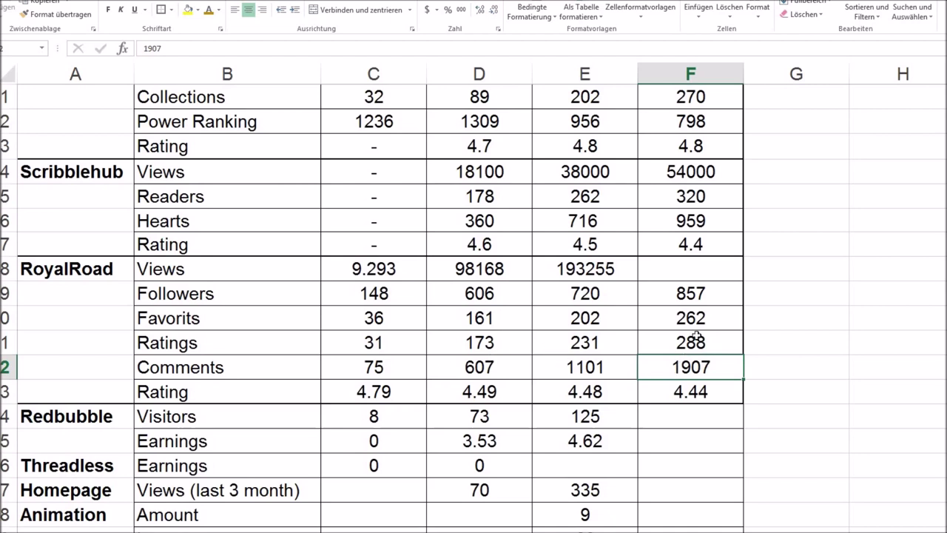
{"action": "left_click", "coordinate": [705, 299]}
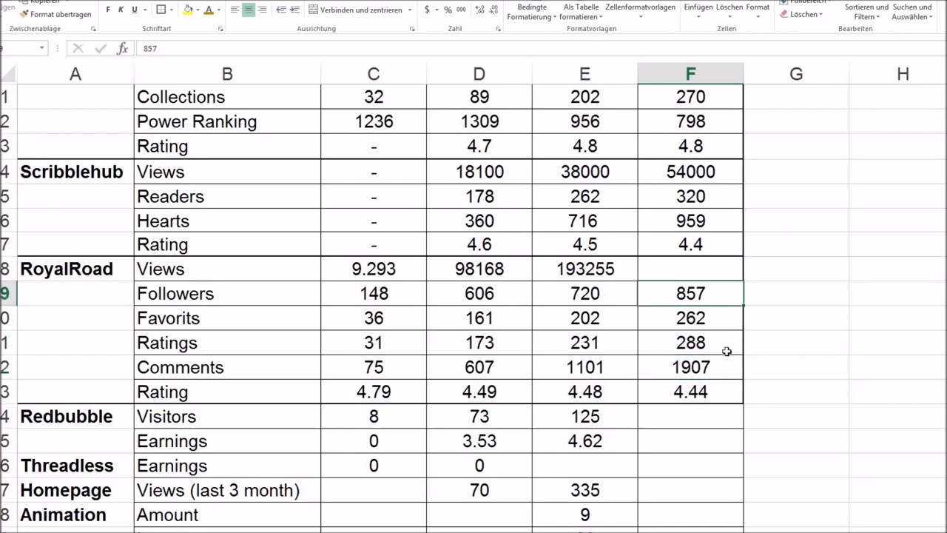
{"action": "left_click", "coordinate": [703, 318]}
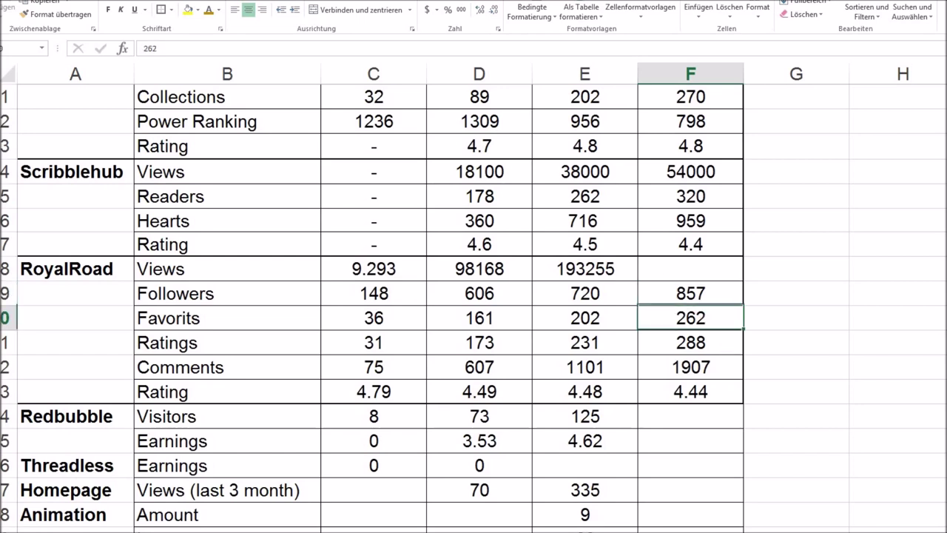
{"action": "left_click", "coordinate": [507, 319]}
{"action": "left_click", "coordinate": [585, 320]}
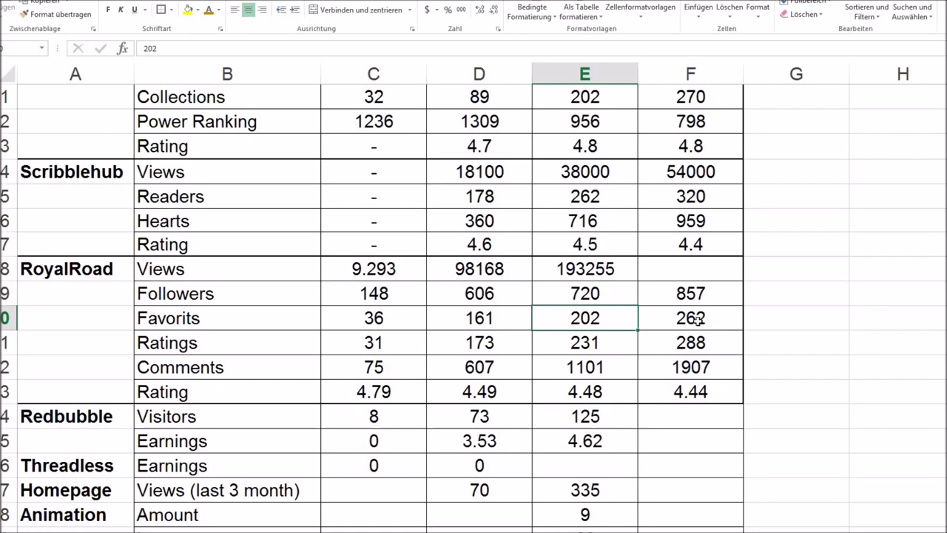
{"action": "left_click", "coordinate": [696, 319]}
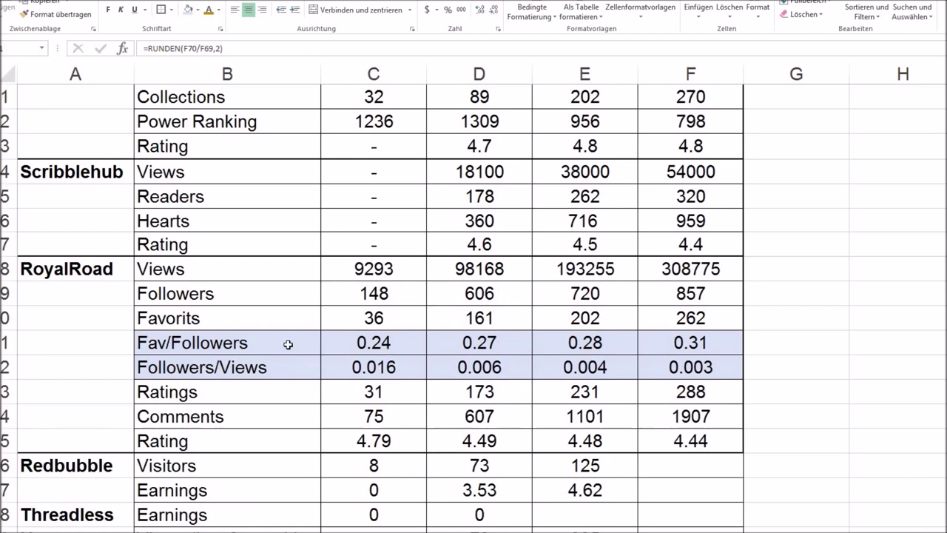
{"action": "left_click", "coordinate": [310, 344]}
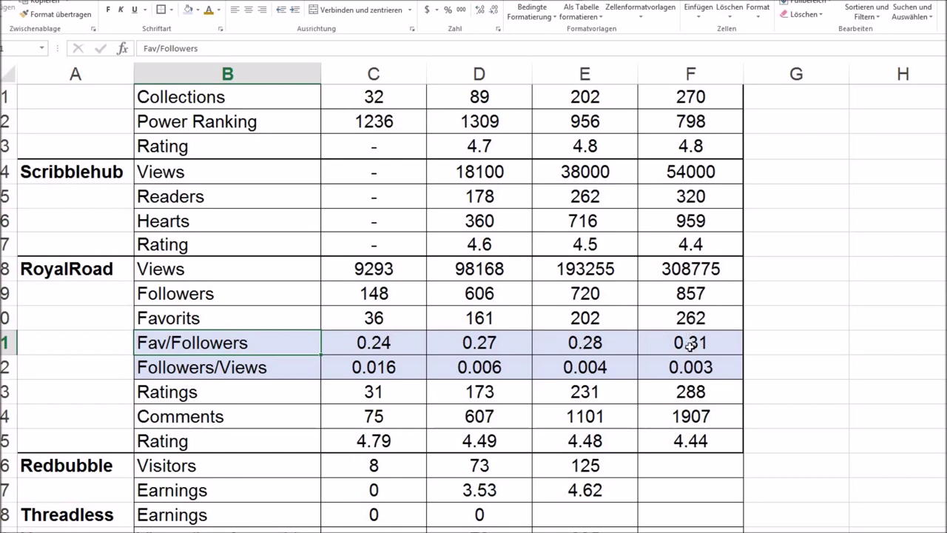
{"action": "key", "text": "Tab"}
{"action": "key", "text": "Tab"}
{"action": "key", "text": "Tab"}
{"action": "key", "text": "Tab"}
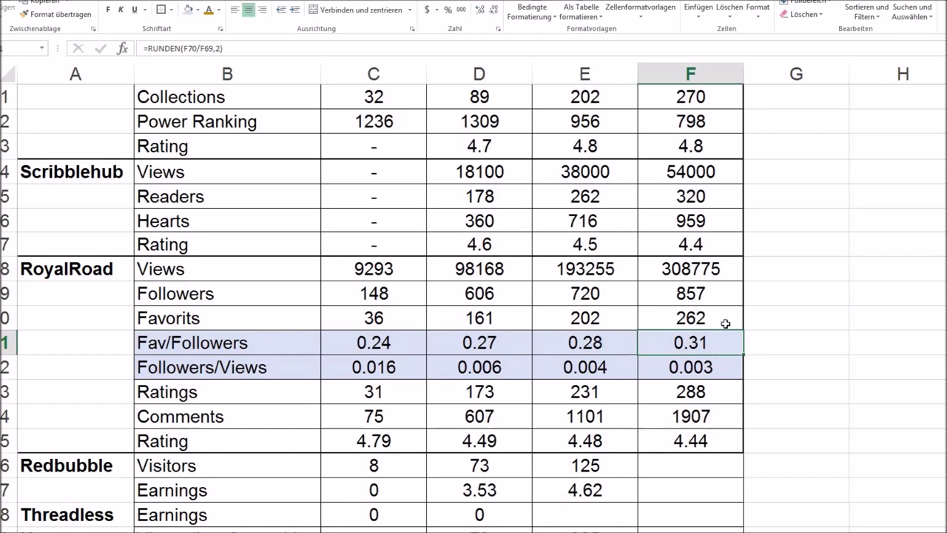
{"action": "key", "text": "Tab"}
{"action": "key", "text": "Tab"}
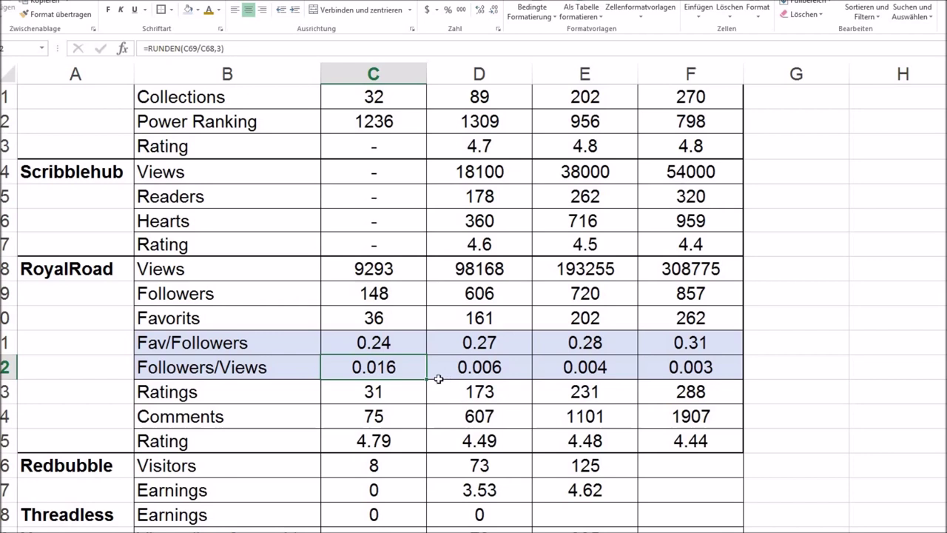
{"action": "left_click", "coordinate": [697, 378]}
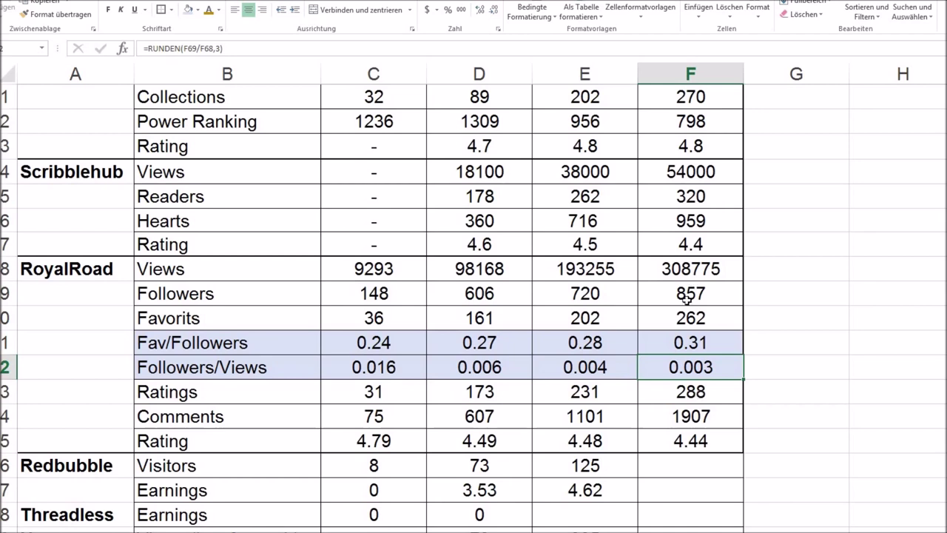
{"action": "left_click", "coordinate": [193, 364]}
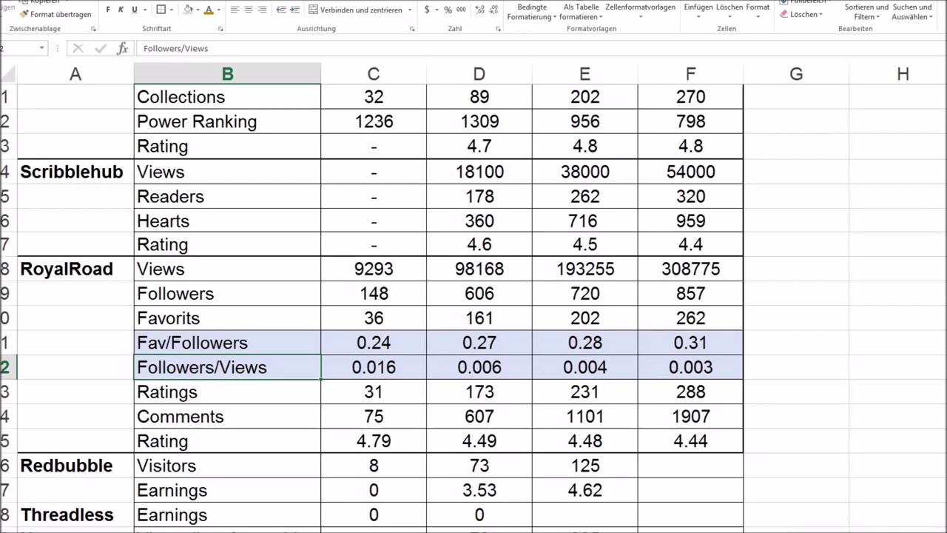
{"action": "left_click", "coordinate": [687, 367]}
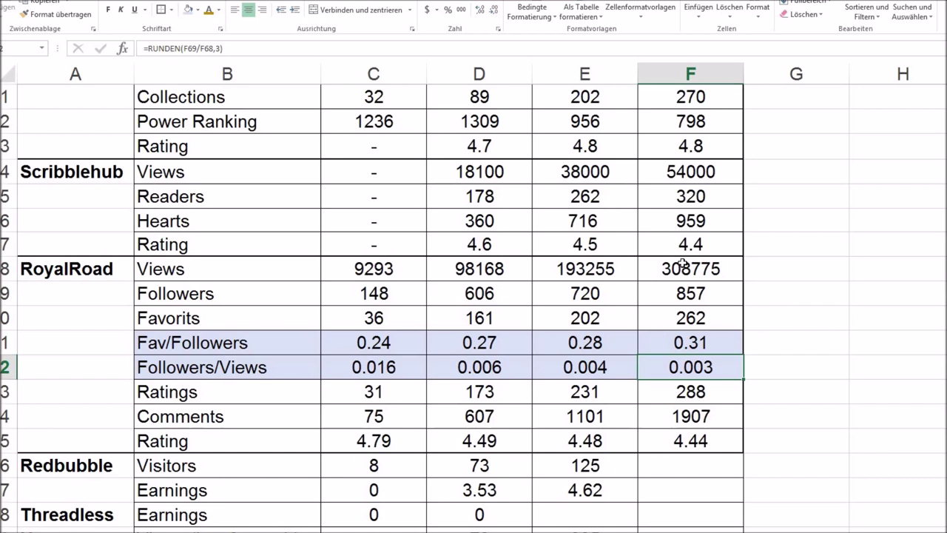
{"action": "left_click", "coordinate": [9, 367]}
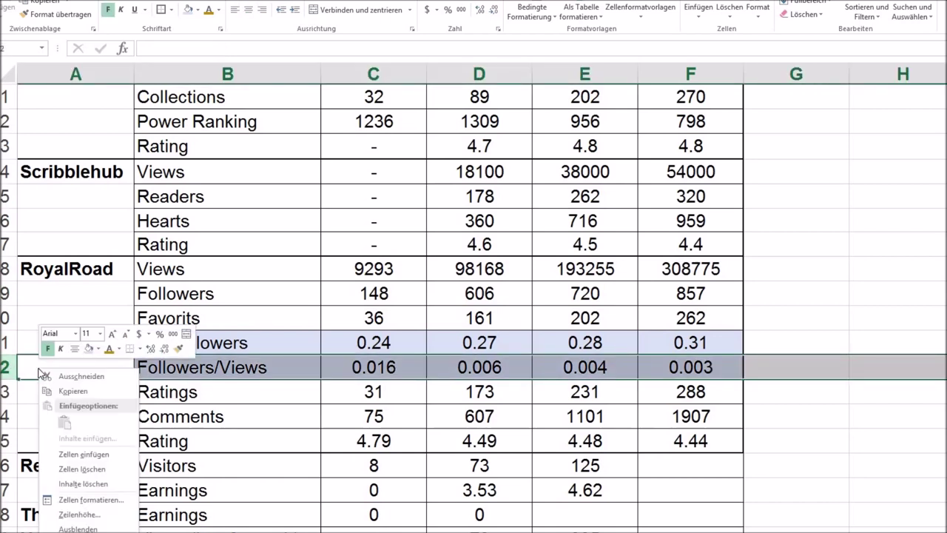
{"action": "right_click", "coordinate": [38, 369]}
{"action": "left_click", "coordinate": [101, 471]}
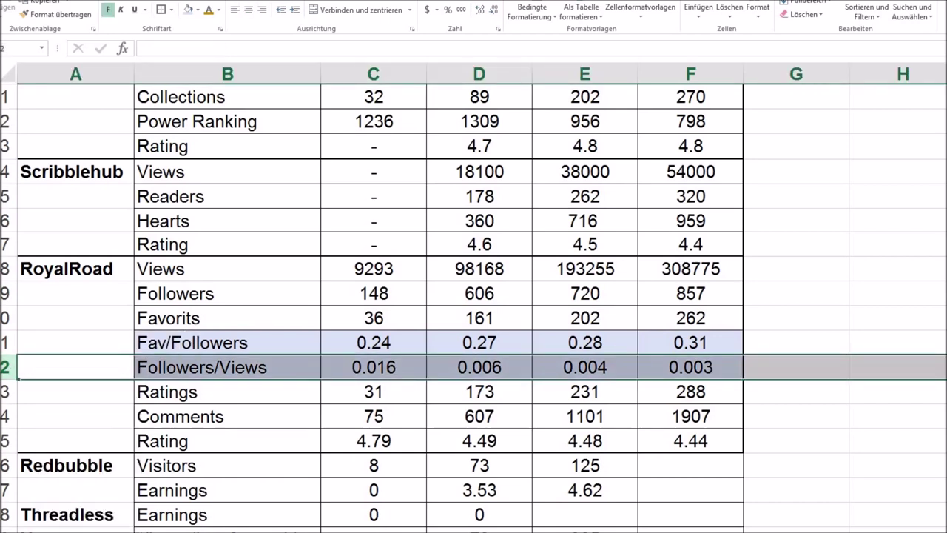
{"action": "left_click", "coordinate": [689, 339]}
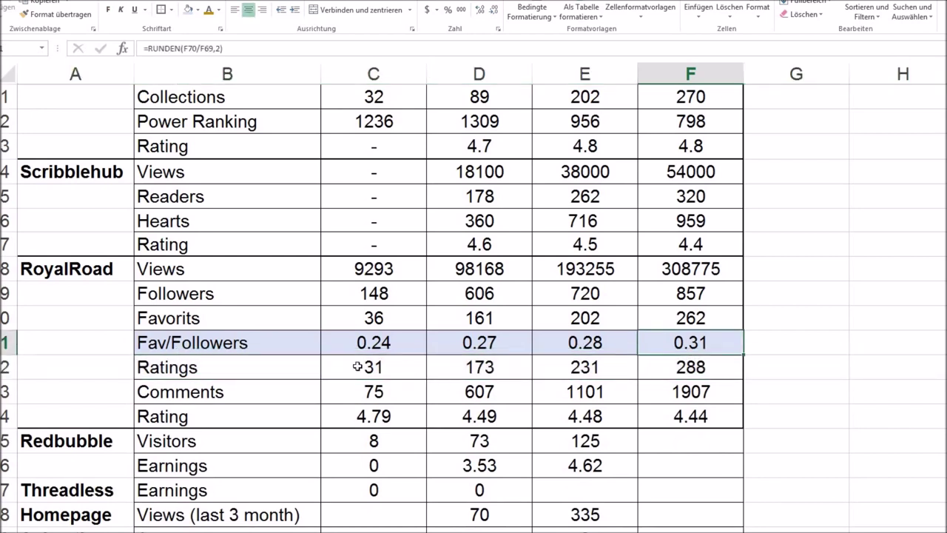
{"action": "left_click_drag", "start_coordinate": [182, 341], "coordinate": [688, 346]}
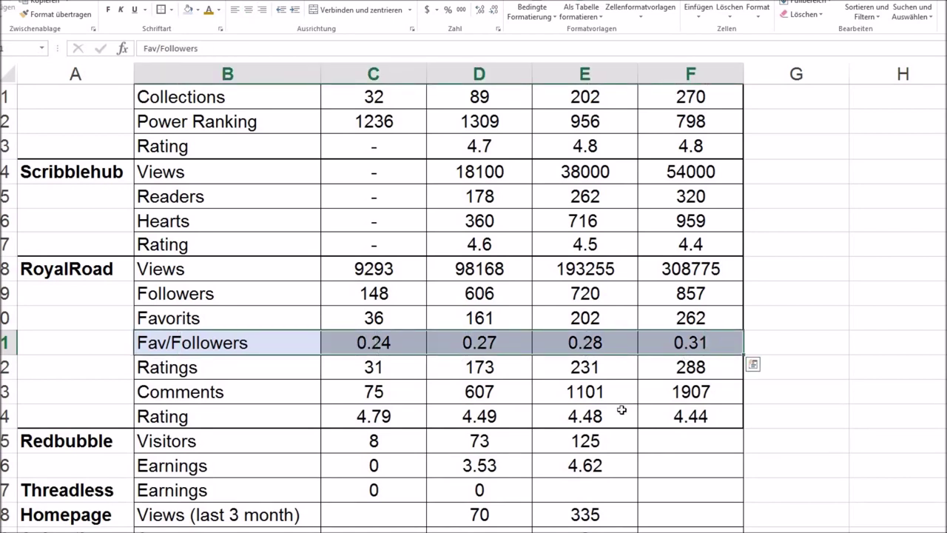
{"action": "left_click", "coordinate": [479, 367]}
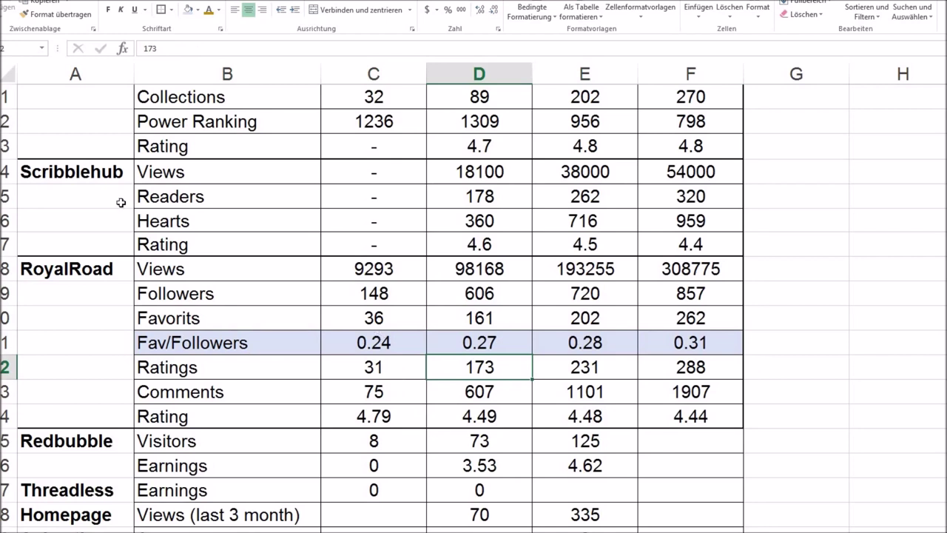
{"action": "mouse_move", "coordinate": [56, 170]}
{"action": "left_mouse_down"}
{"action": "mouse_move", "coordinate": [518, 392]}
{"action": "mouse_move", "coordinate": [688, 392]}
{"action": "left_mouse_up"}
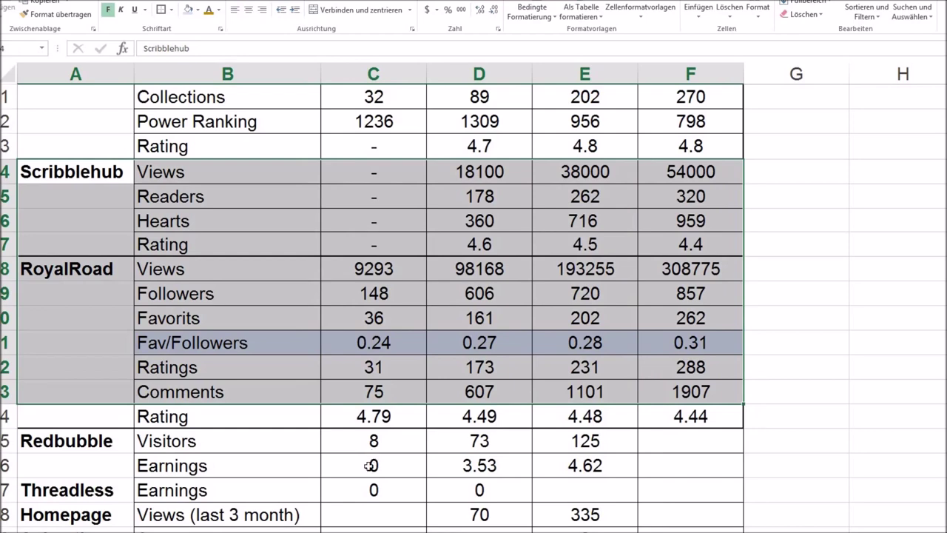
{"action": "left_click", "coordinate": [374, 441]}
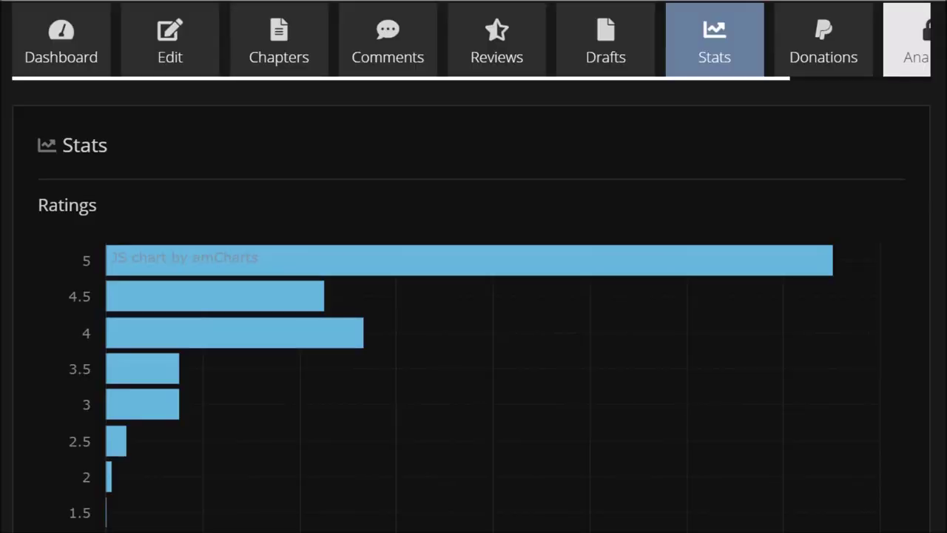
Scroll the Royal Road Rating Timeline and read the Ratings breakdown bar counts.
{"action": "scroll", "coordinate": [474, 296], "scroll_direction": "up", "scroll_amount": 3}
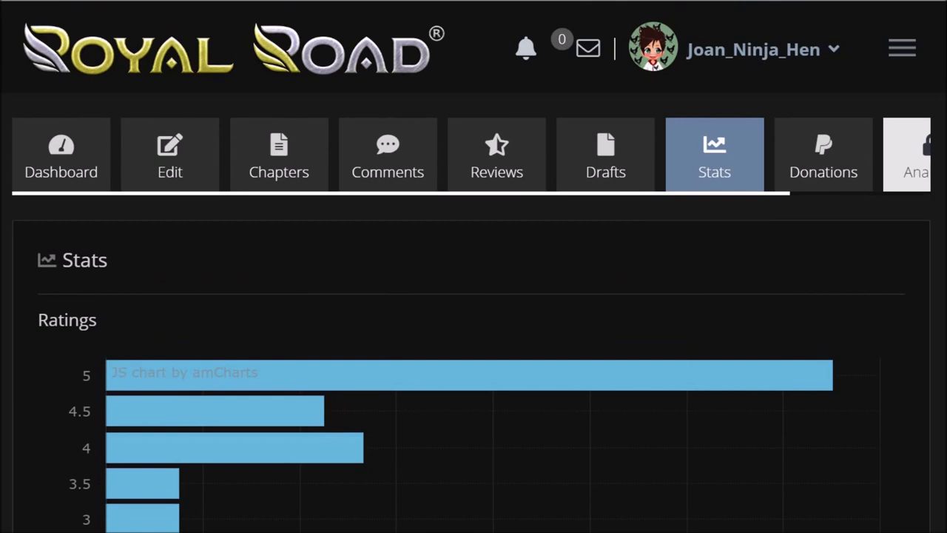
{"action": "scroll", "coordinate": [474, 296], "scroll_direction": "down", "scroll_amount": 10}
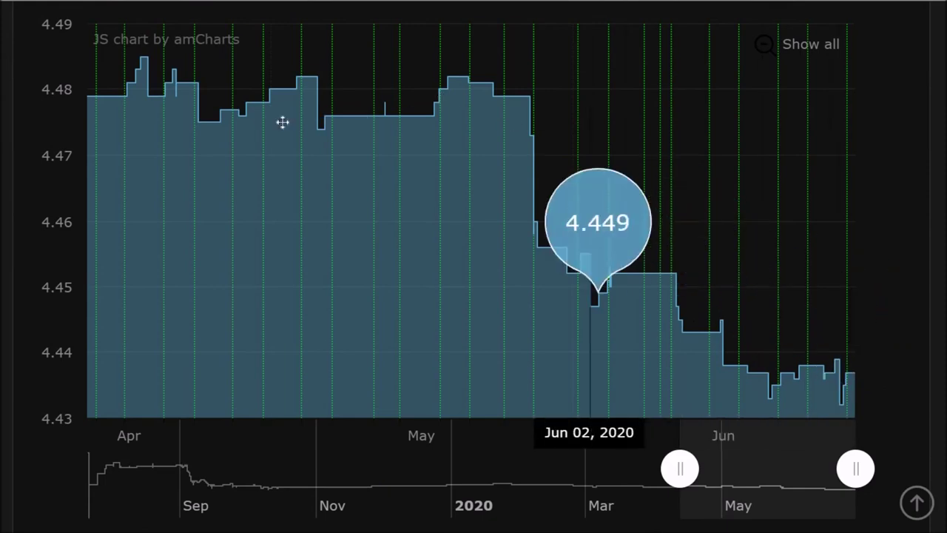
{"action": "scroll", "coordinate": [281, 121], "scroll_direction": "up", "scroll_amount": 7}
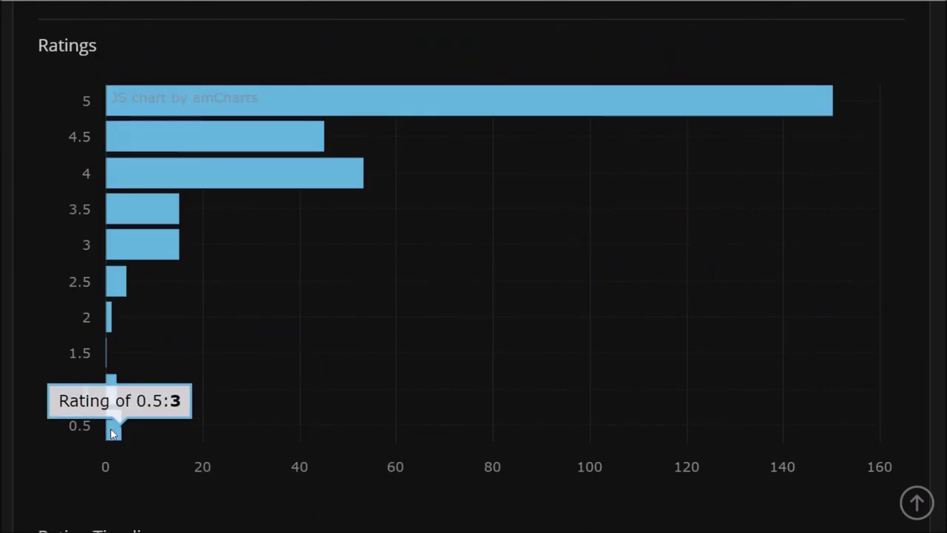
{"action": "mouse_move", "coordinate": [114, 383]}
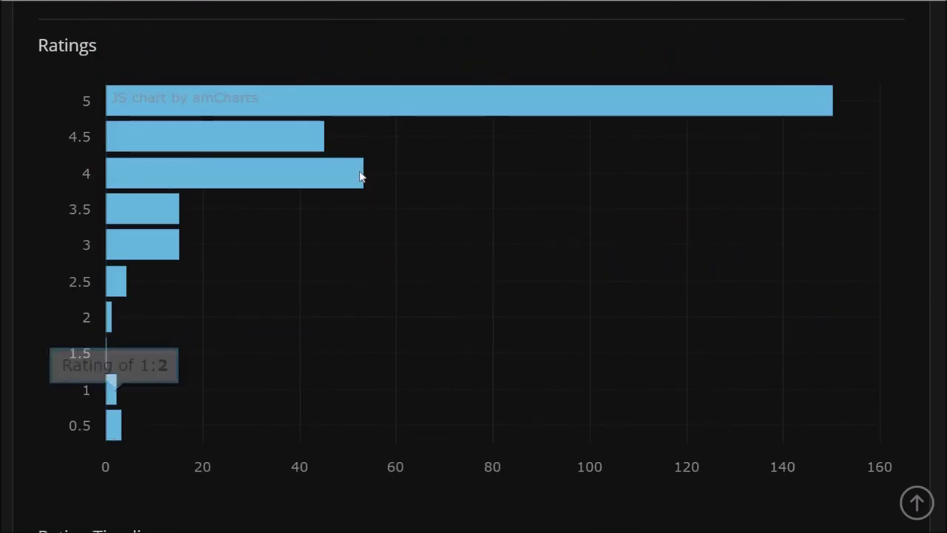
{"action": "mouse_move", "coordinate": [261, 170]}
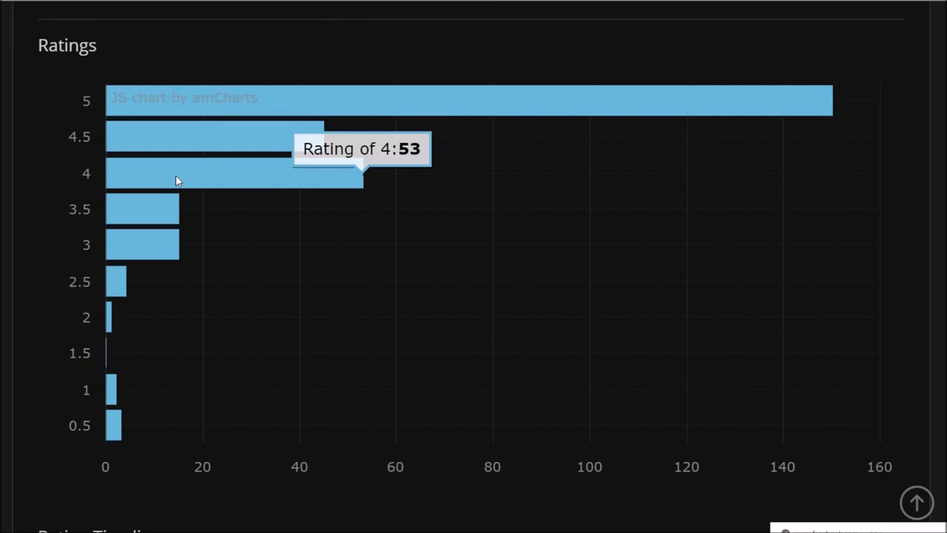
{"action": "mouse_move", "coordinate": [116, 429]}
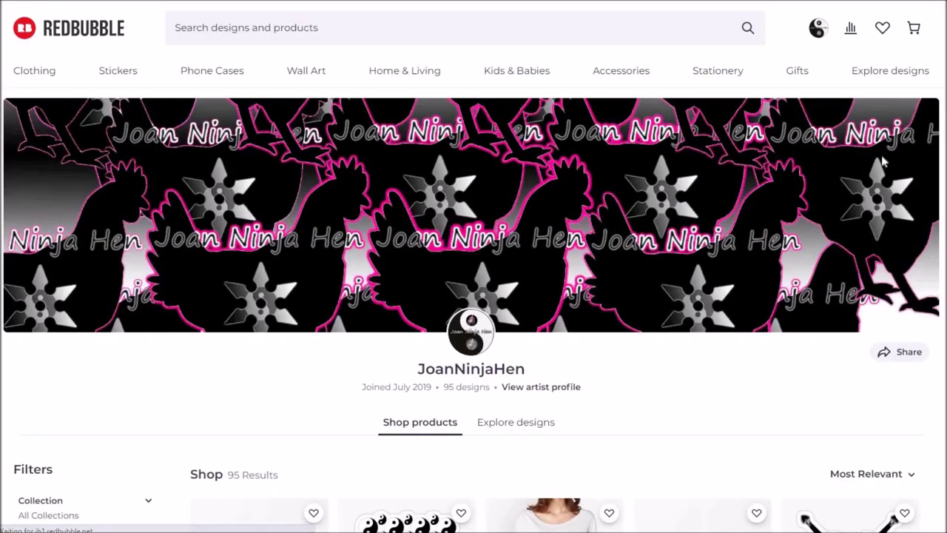
Go to the Redbubble seller dashboard and scroll down to the Earnings by artwork table.
{"action": "left_click", "coordinate": [818, 32]}
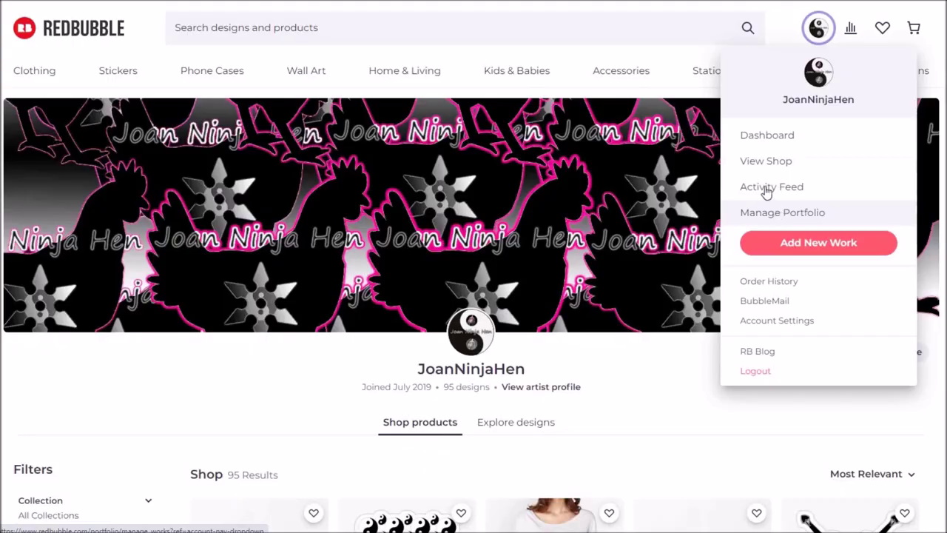
{"action": "left_click", "coordinate": [766, 141]}
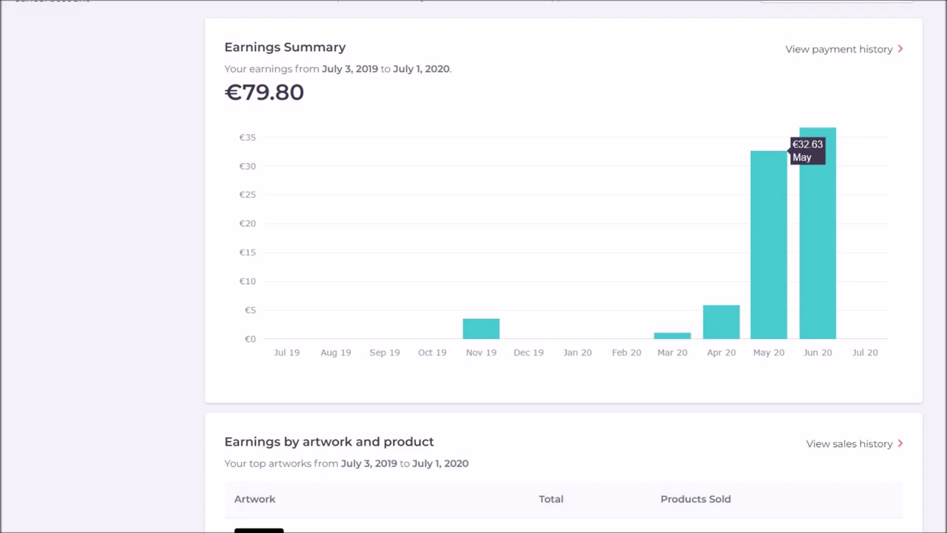
{"action": "scroll", "coordinate": [382, 232], "scroll_direction": "down", "scroll_amount": 5}
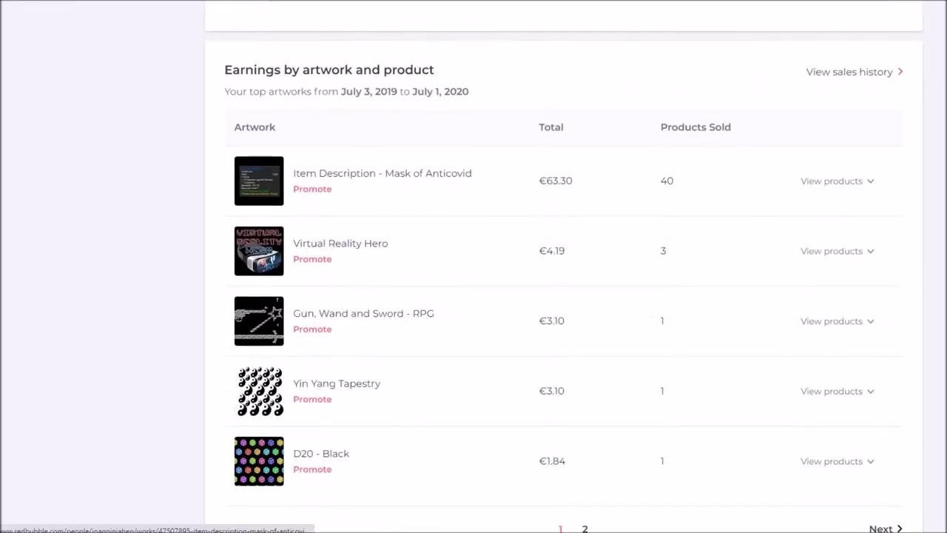
{"action": "left_click", "coordinate": [317, 181]}
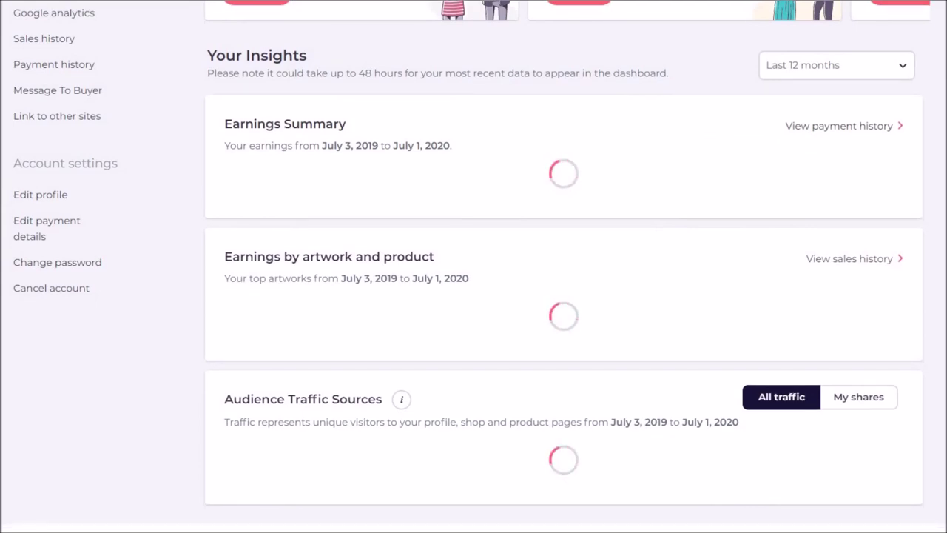
{"action": "scroll", "coordinate": [943, 272], "scroll_direction": "down", "scroll_amount": 4}
{"action": "mouse_move", "coordinate": [830, 259]}
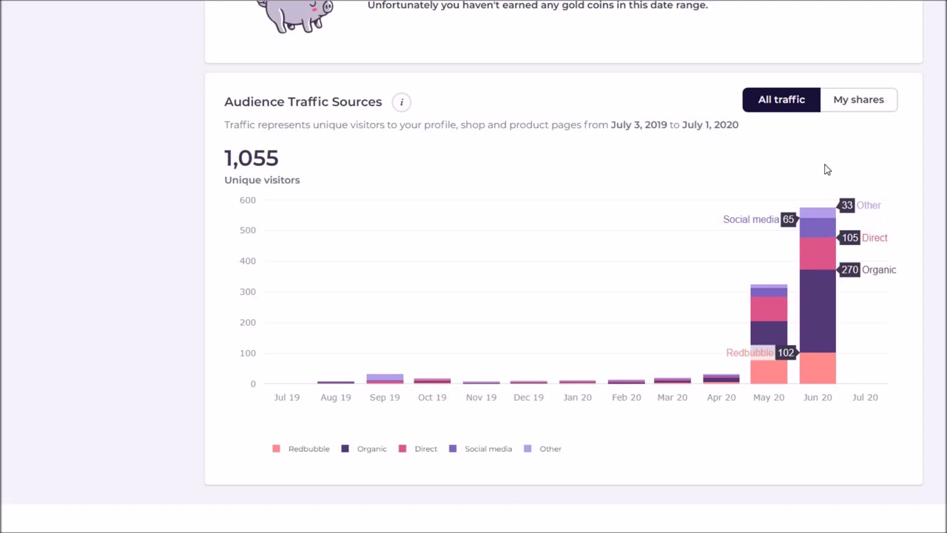
{"action": "scroll", "coordinate": [563, 266], "scroll_direction": "up", "scroll_amount": 10}
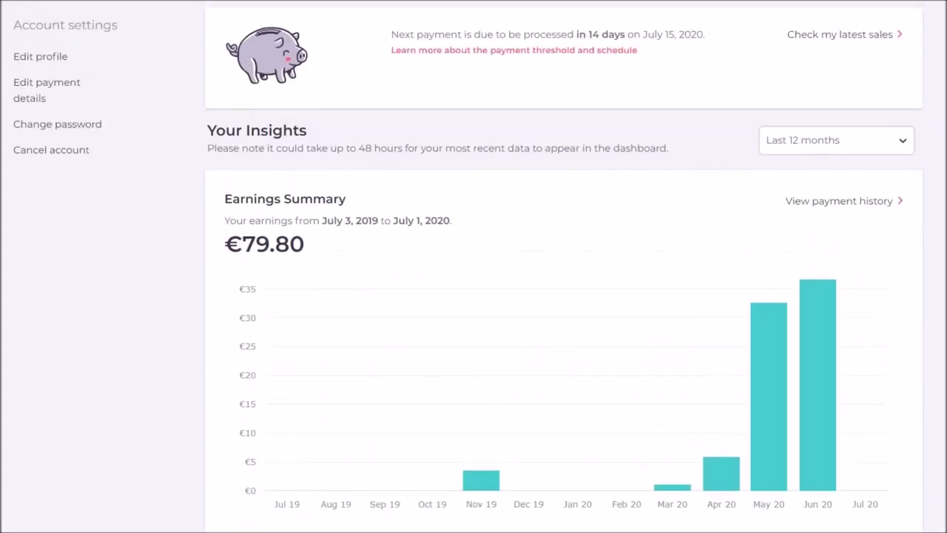
{"action": "scroll", "coordinate": [332, 167], "scroll_direction": "down", "scroll_amount": 8}
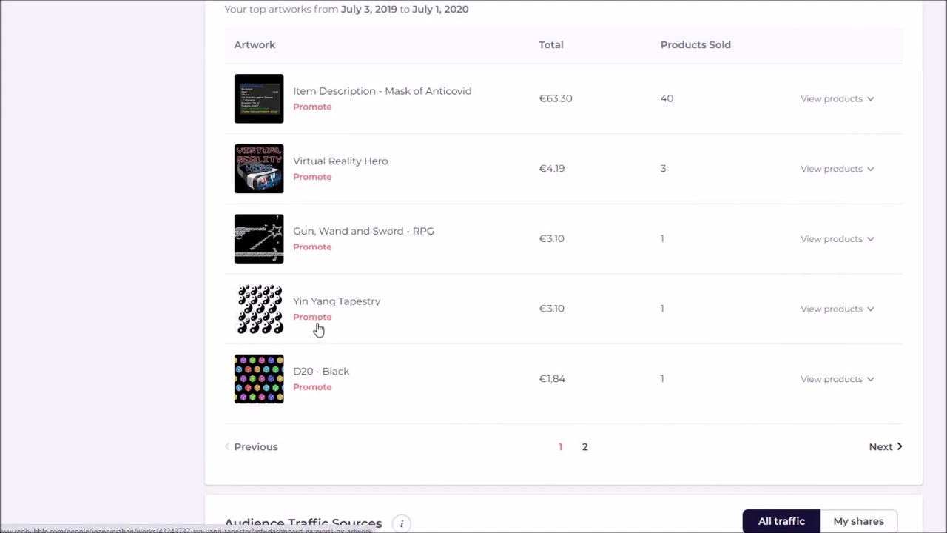
Expand the product lists for Yin Yang Tapestry and Gun, Wand and Sword - RPG.
{"action": "left_click", "coordinate": [866, 310]}
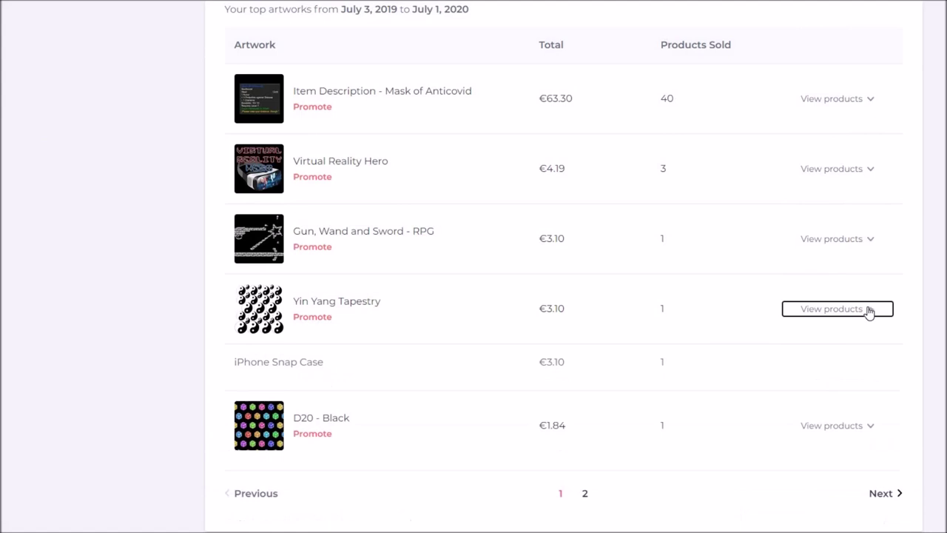
{"action": "left_click", "coordinate": [849, 241]}
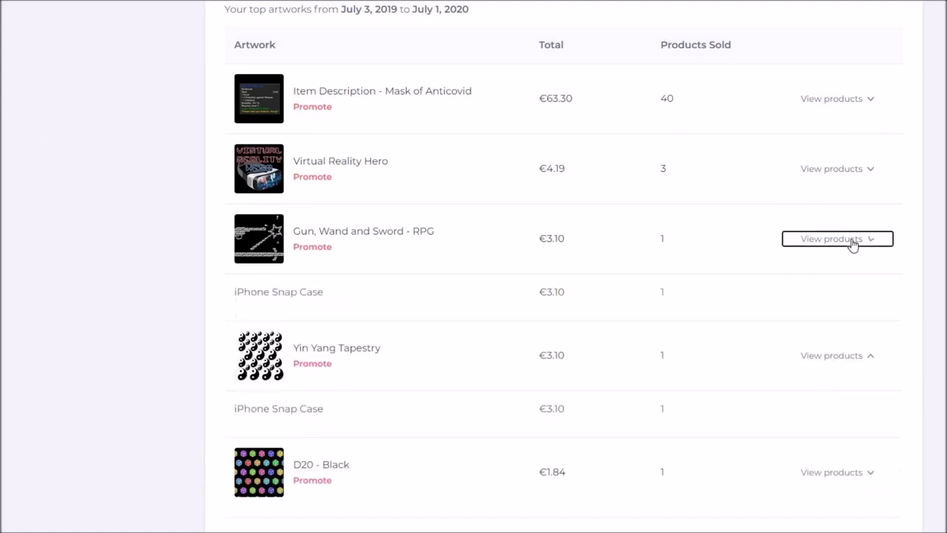
{"action": "scroll", "coordinate": [474, 266], "scroll_direction": "down", "scroll_amount": 2}
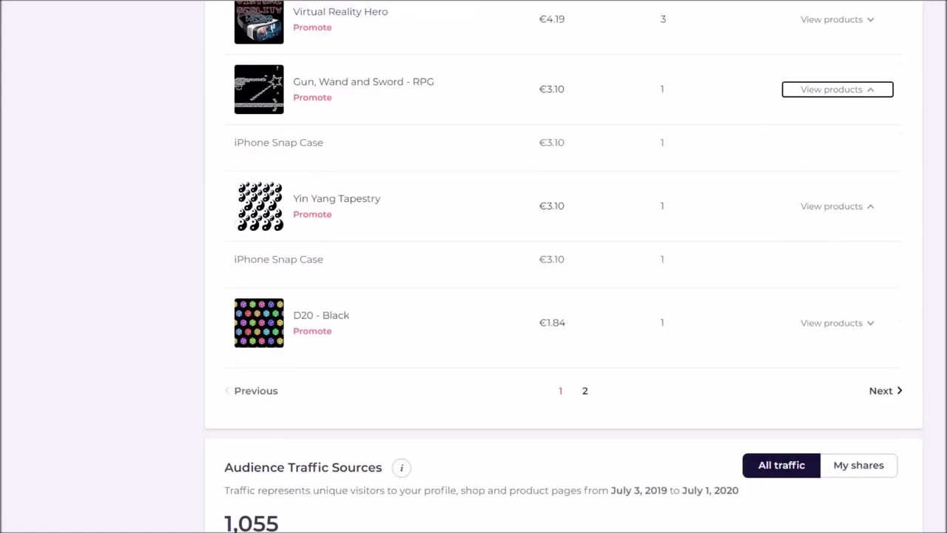
On page 2 of earnings by artwork, expand the Crossed Swords and Covid19 product lists.
{"action": "left_click", "coordinate": [585, 391]}
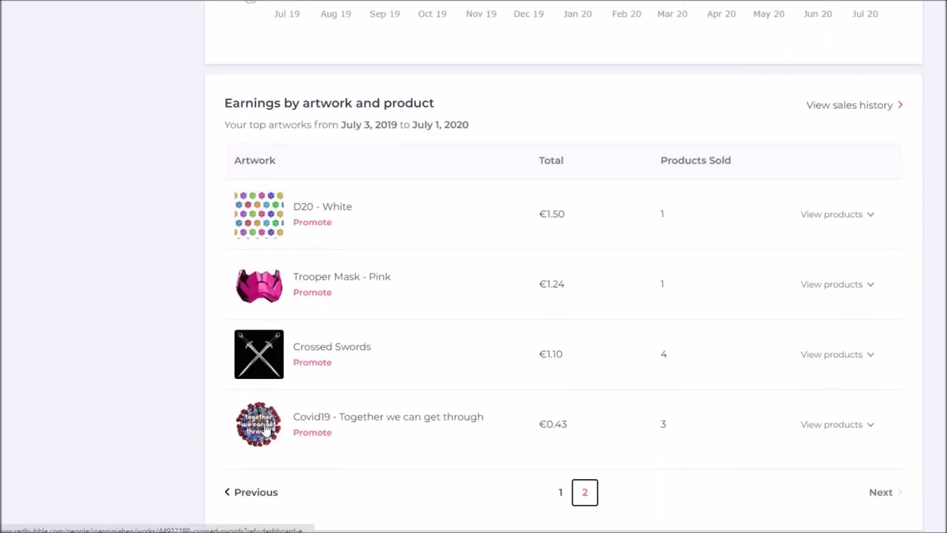
{"action": "left_click", "coordinate": [826, 368]}
{"action": "left_click", "coordinate": [849, 474]}
{"action": "scroll", "coordinate": [473, 266], "scroll_direction": "down", "scroll_amount": 2}
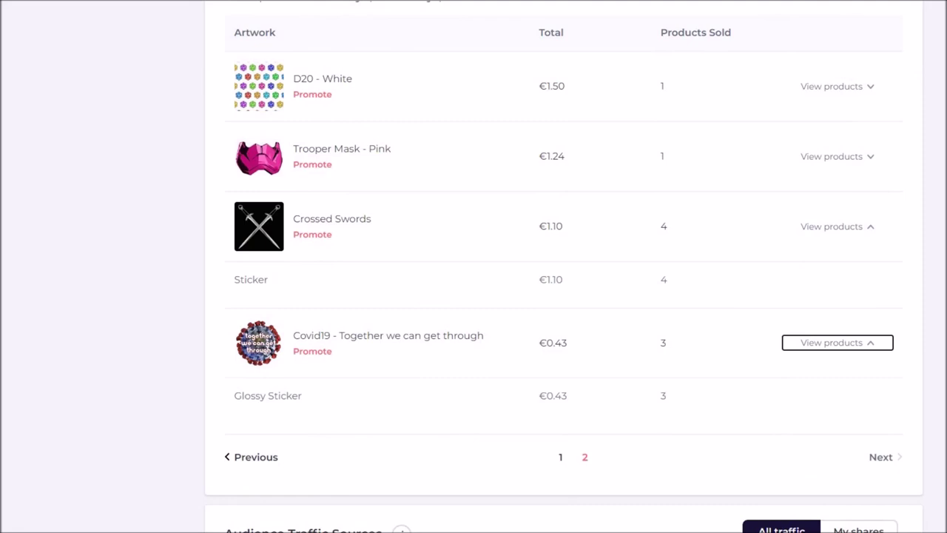
{"action": "scroll", "coordinate": [474, 266], "scroll_direction": "up", "scroll_amount": 1}
{"action": "scroll", "coordinate": [474, 266], "scroll_direction": "up", "scroll_amount": 1}
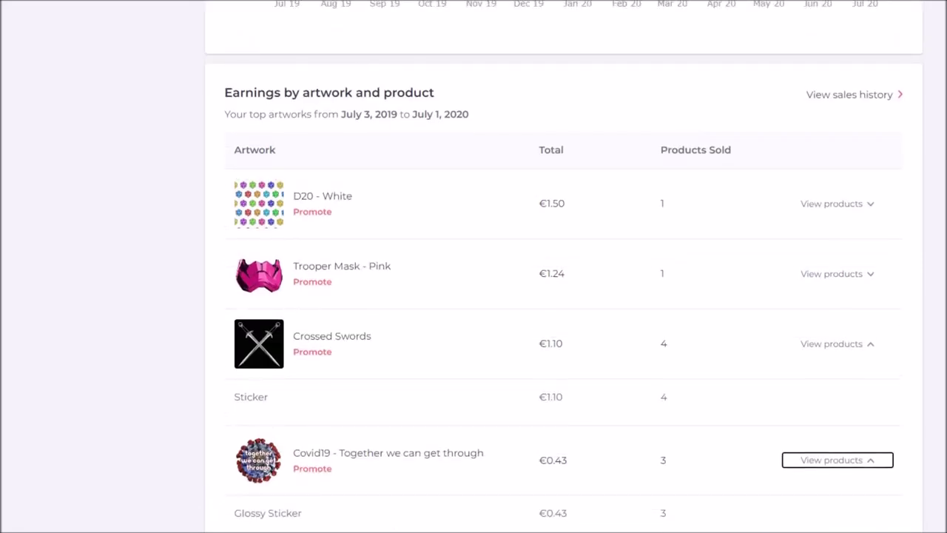
{"action": "scroll", "coordinate": [473, 266], "scroll_direction": "down", "scroll_amount": 4}
{"action": "scroll", "coordinate": [473, 266], "scroll_direction": "up", "scroll_amount": 5}
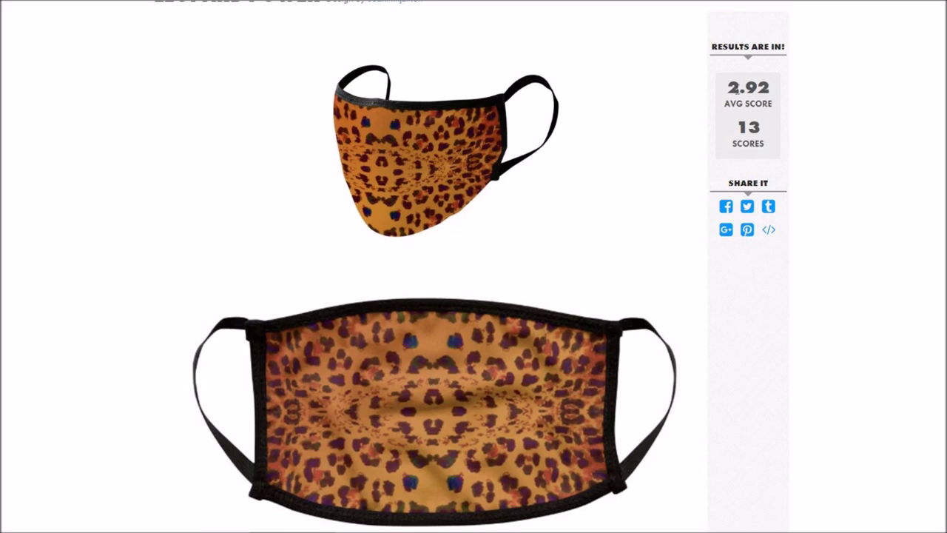
Select the 2.92 average score, then the Masc of Anticovid's 2.69 average score.
{"action": "double_click", "coordinate": [750, 87]}
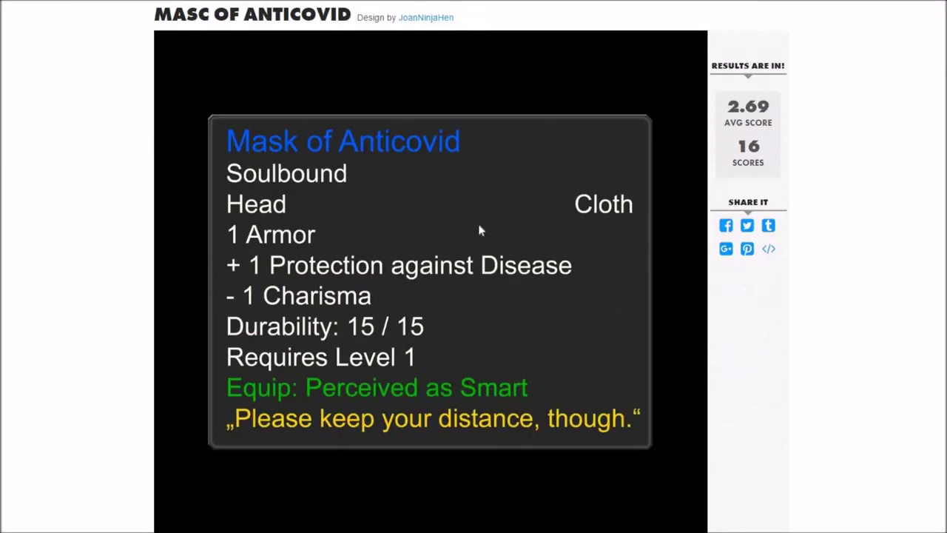
{"action": "double_click", "coordinate": [748, 107]}
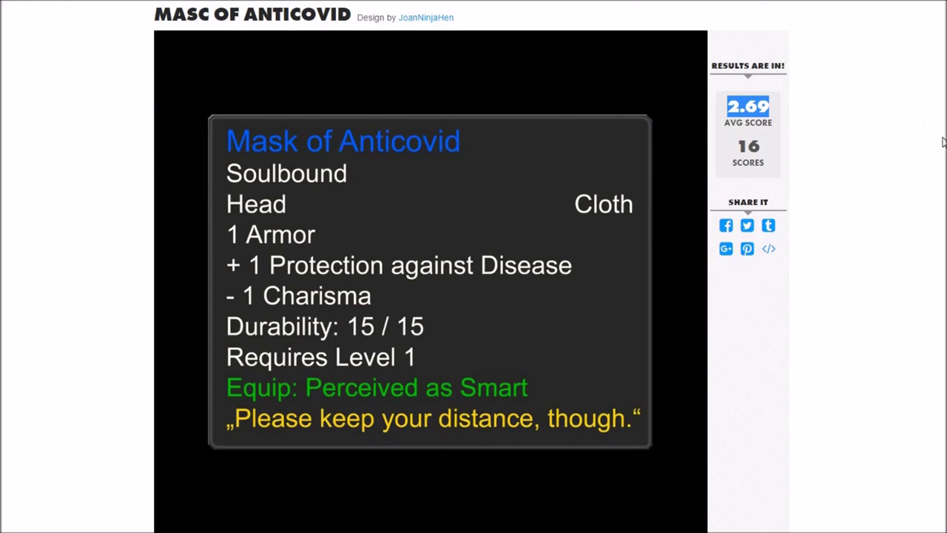
{"action": "scroll", "coordinate": [944, 143], "scroll_direction": "down", "scroll_amount": 2}
{"action": "scroll", "coordinate": [473, 267], "scroll_direction": "up", "scroll_amount": 3}
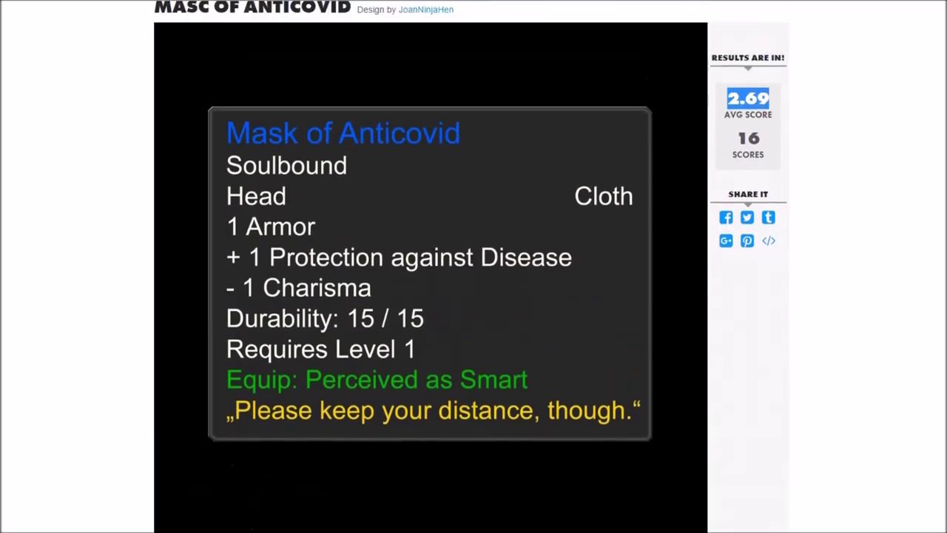
{"action": "scroll", "coordinate": [474, 266], "scroll_direction": "down", "scroll_amount": 6}
{"action": "scroll", "coordinate": [473, 267], "scroll_direction": "down", "scroll_amount": 1}
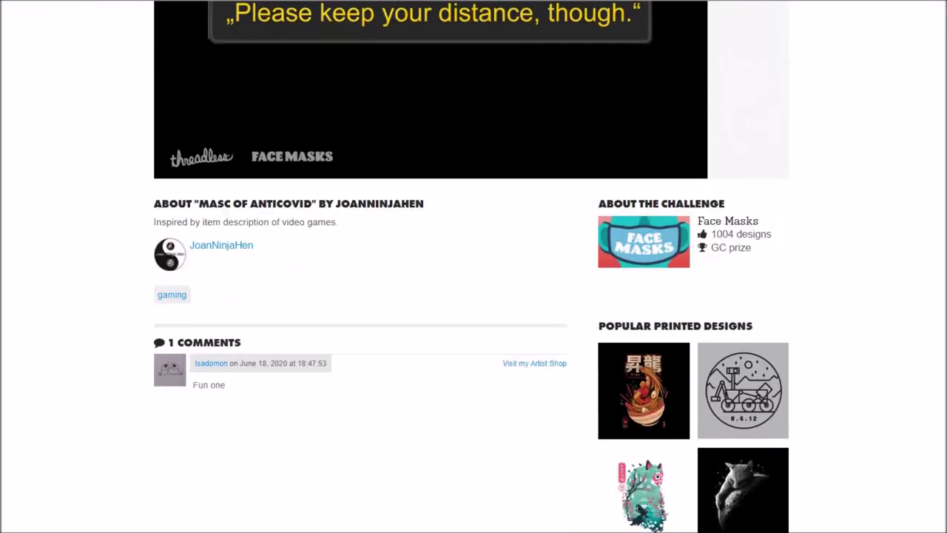
{"action": "scroll", "coordinate": [852, 204], "scroll_direction": "up", "scroll_amount": 8}
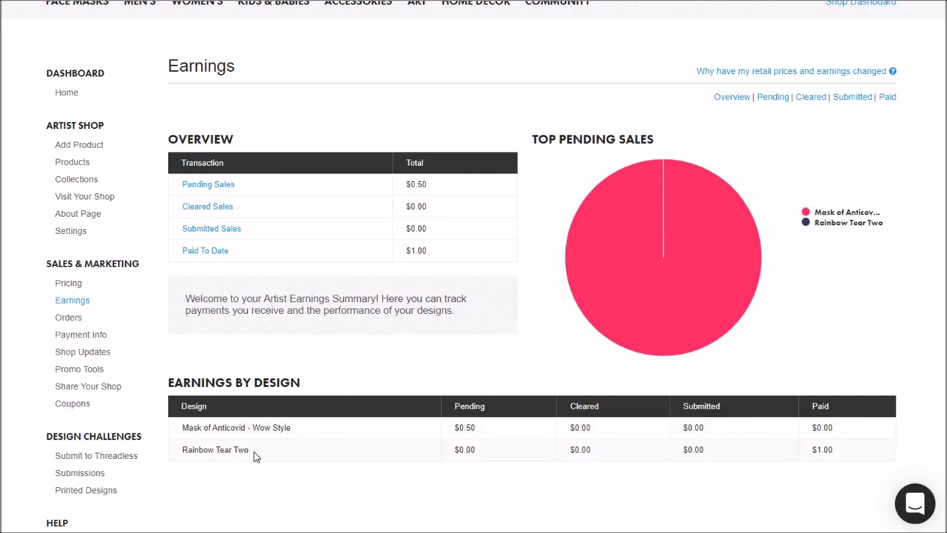
{"action": "left_click_drag", "start_coordinate": [249, 451], "coordinate": [191, 462]}
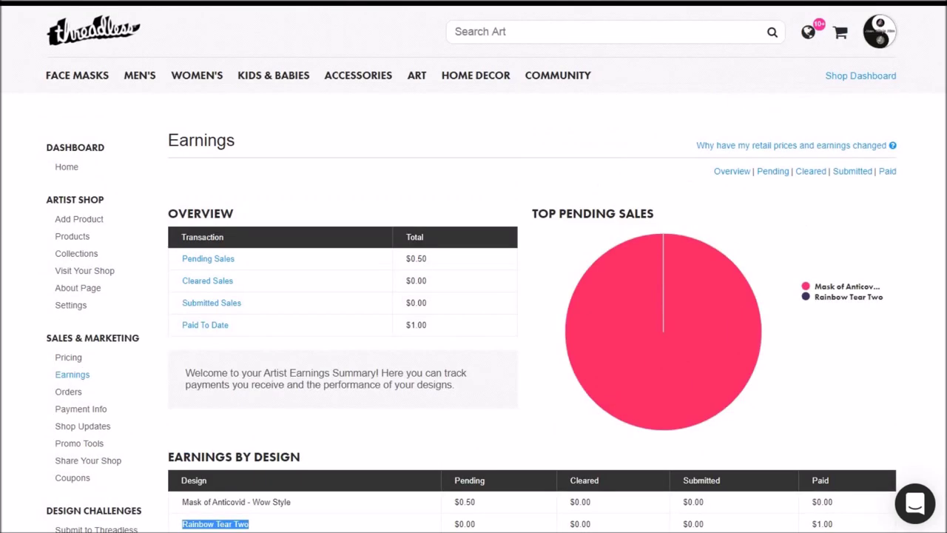
{"action": "scroll", "coordinate": [473, 296], "scroll_direction": "down", "scroll_amount": 2}
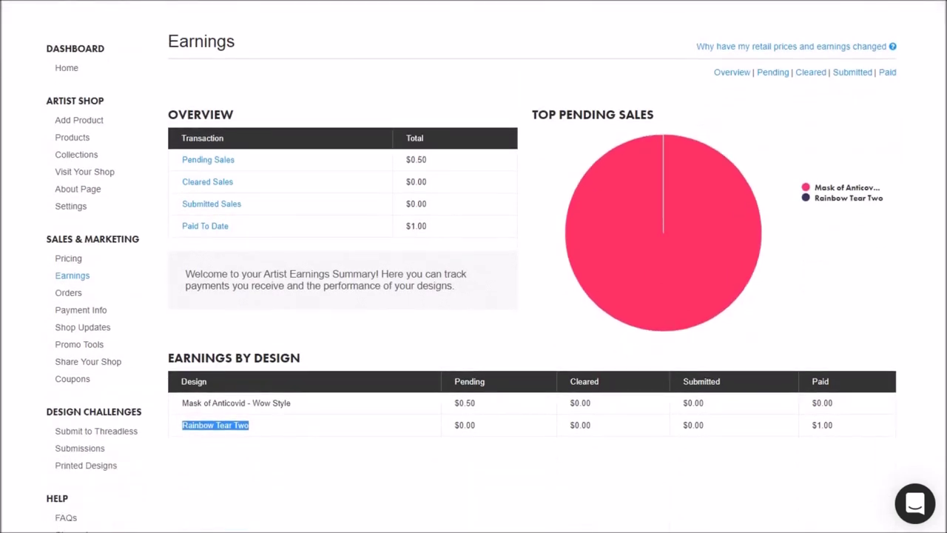
{"action": "scroll", "coordinate": [473, 296], "scroll_direction": "up", "scroll_amount": 1}
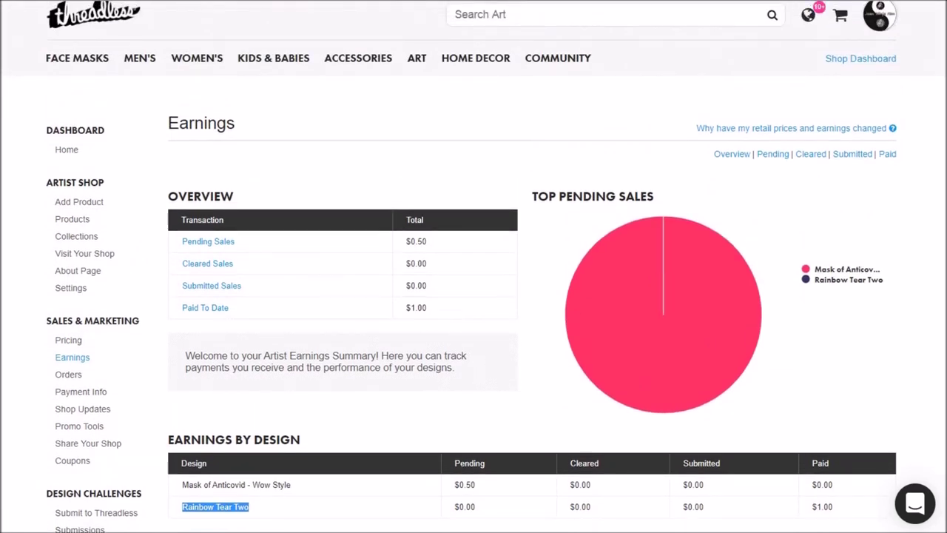
{"action": "scroll", "coordinate": [473, 296], "scroll_direction": "down", "scroll_amount": 1}
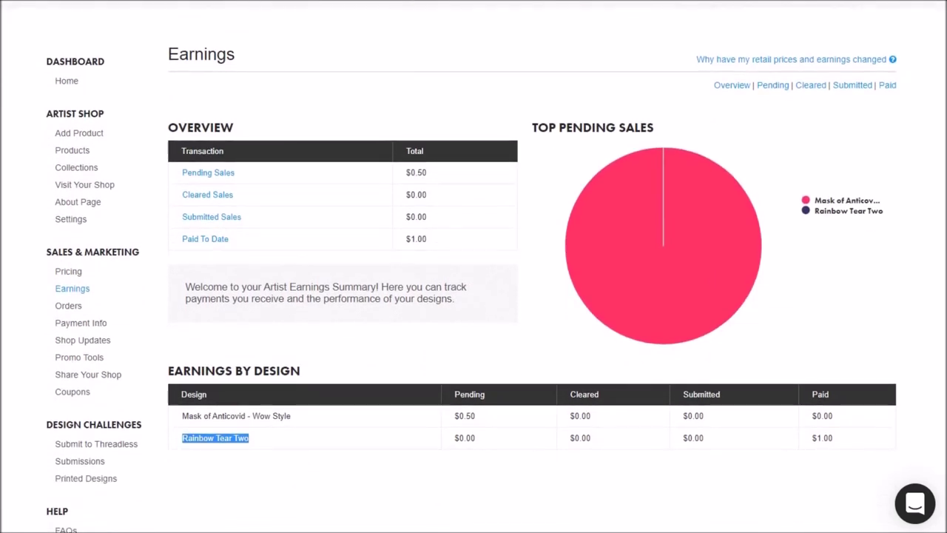
{"action": "scroll", "coordinate": [211, 403], "scroll_direction": "down", "scroll_amount": 1}
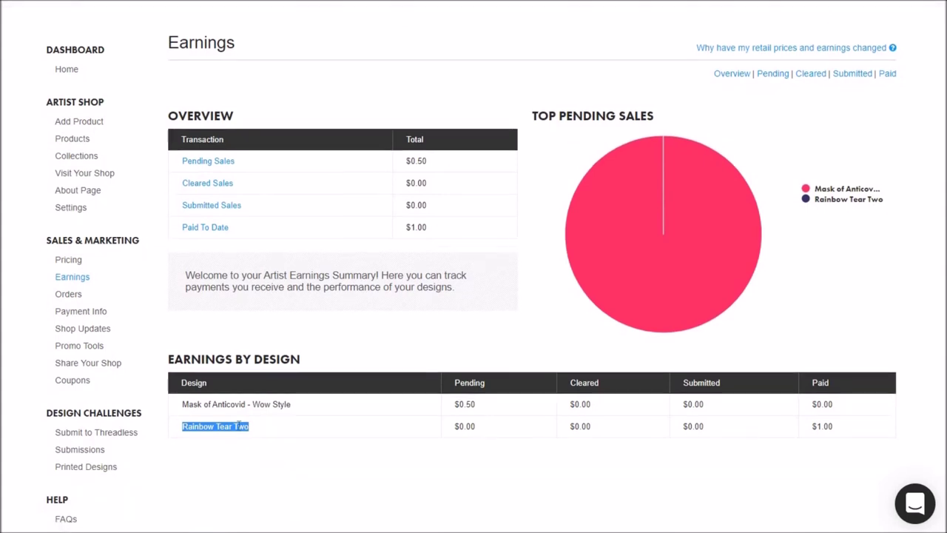
{"action": "left_click_drag", "start_coordinate": [199, 405], "coordinate": [267, 407]}
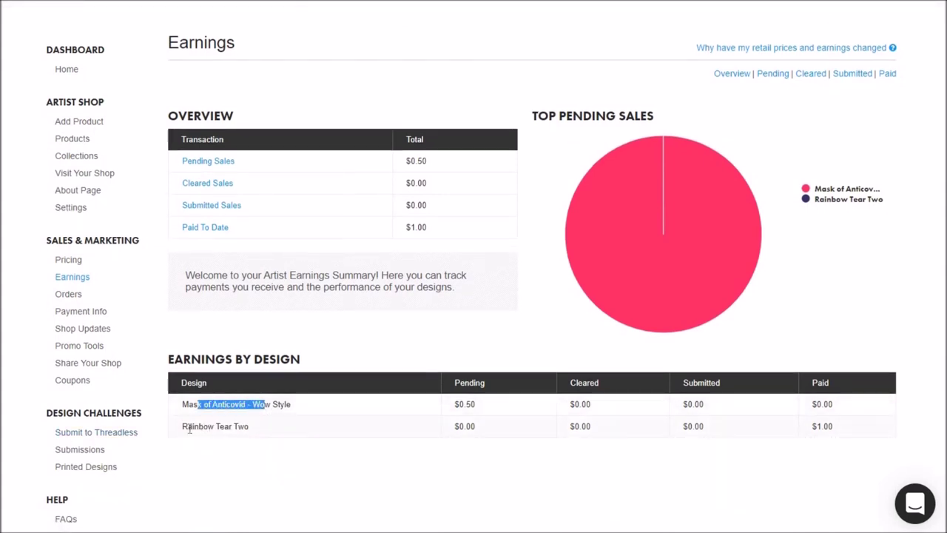
{"action": "left_click", "coordinate": [278, 438]}
{"action": "left_click_drag", "start_coordinate": [279, 438], "coordinate": [304, 455]}
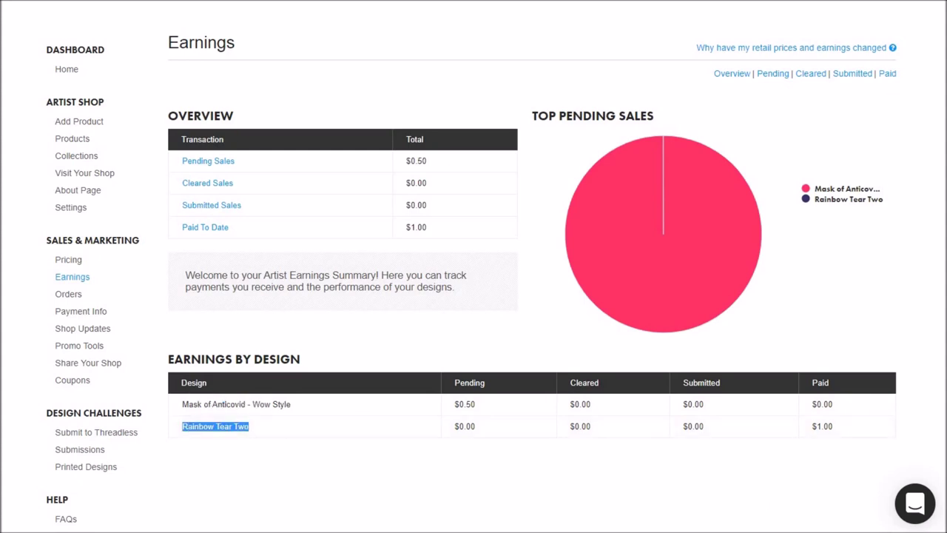
{"action": "scroll", "coordinate": [473, 267], "scroll_direction": "up", "scroll_amount": 2}
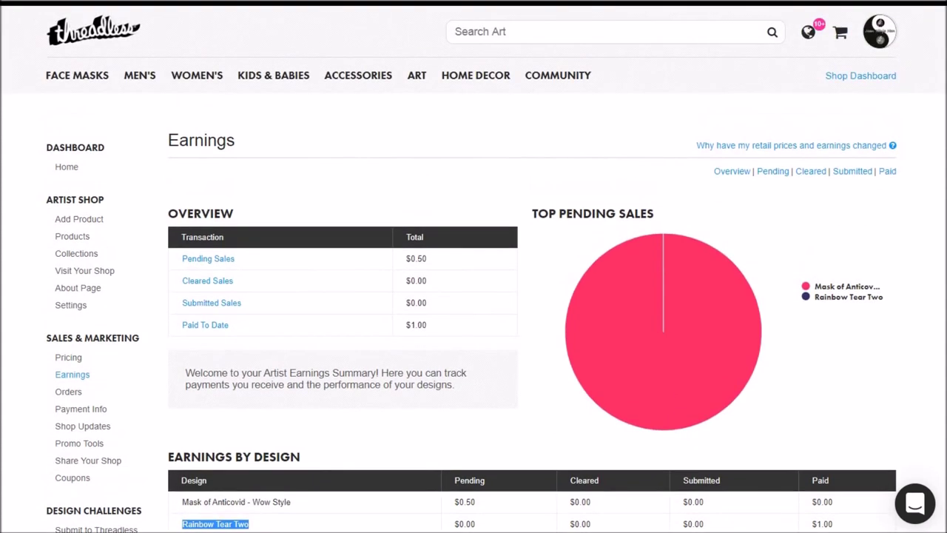
{"action": "scroll", "coordinate": [606, 266], "scroll_direction": "down", "scroll_amount": 2}
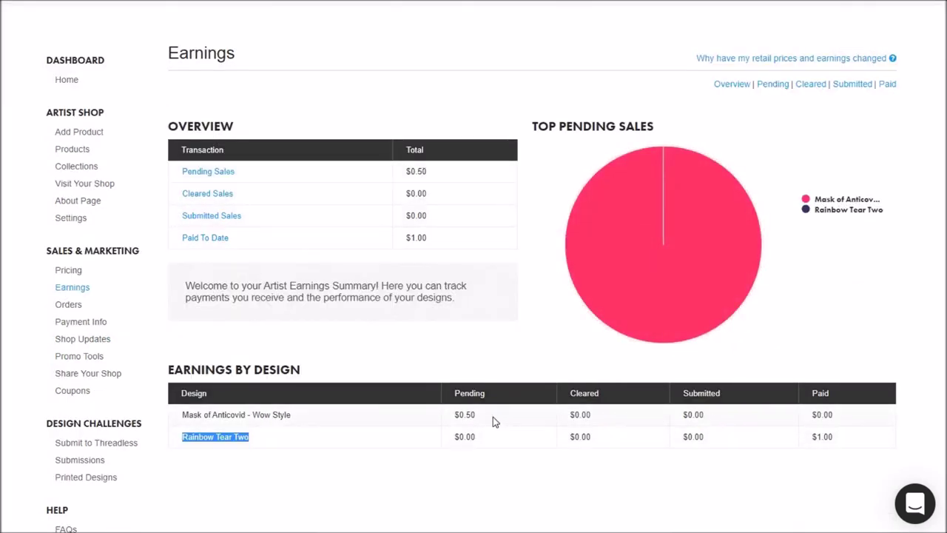
{"action": "left_click_drag", "start_coordinate": [478, 416], "coordinate": [453, 415]}
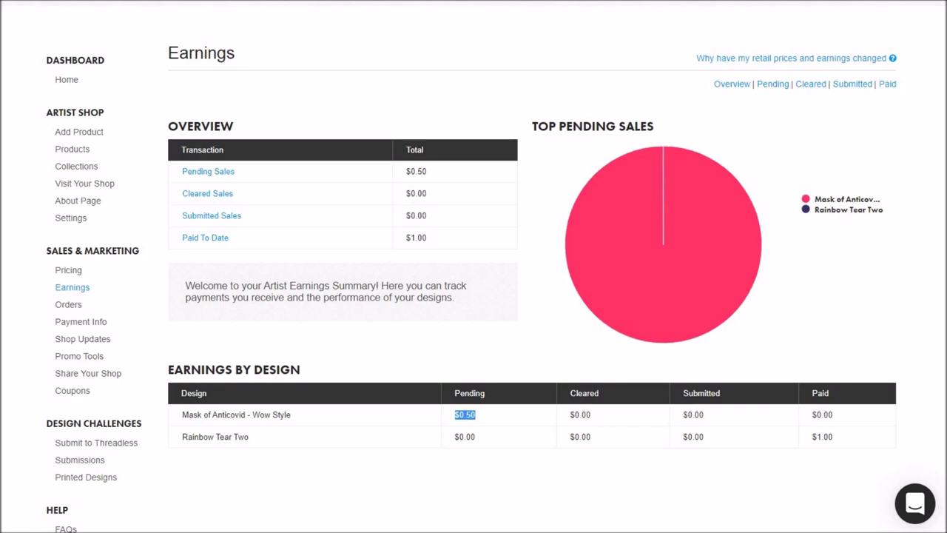
{"action": "scroll", "coordinate": [473, 296], "scroll_direction": "up", "scroll_amount": 2}
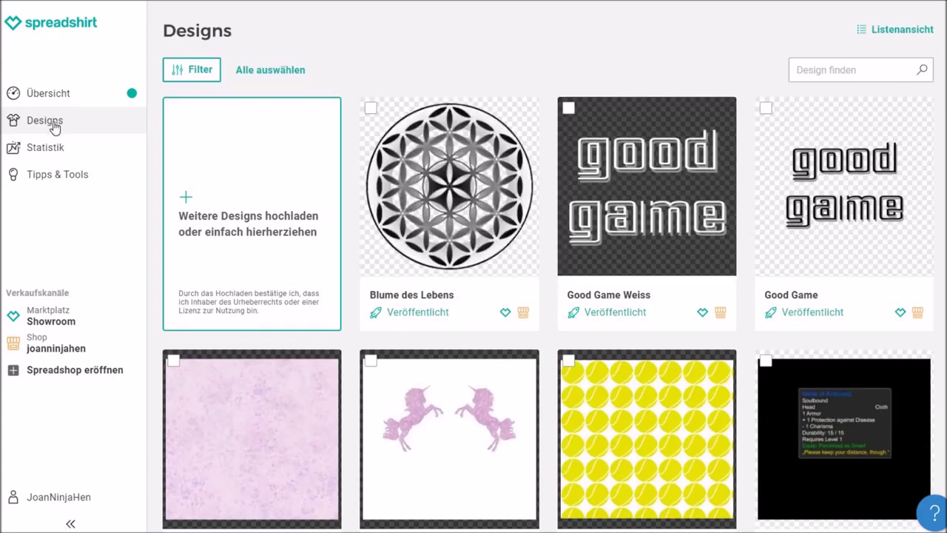
Open Spreadshirt's Statistik page and highlight the 36,04 € Guthaben credit balance.
{"action": "left_click", "coordinate": [47, 148]}
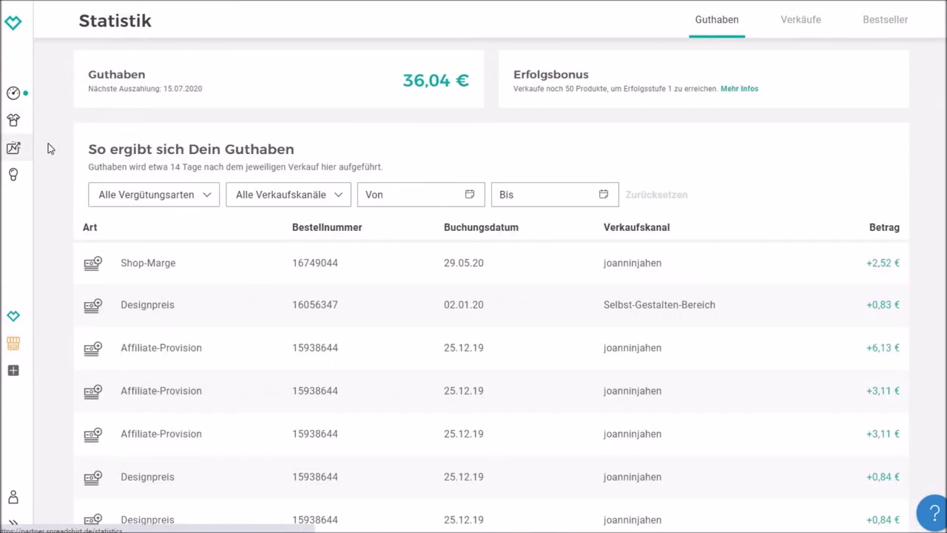
{"action": "scroll", "coordinate": [50, 148], "scroll_direction": "down", "scroll_amount": 1}
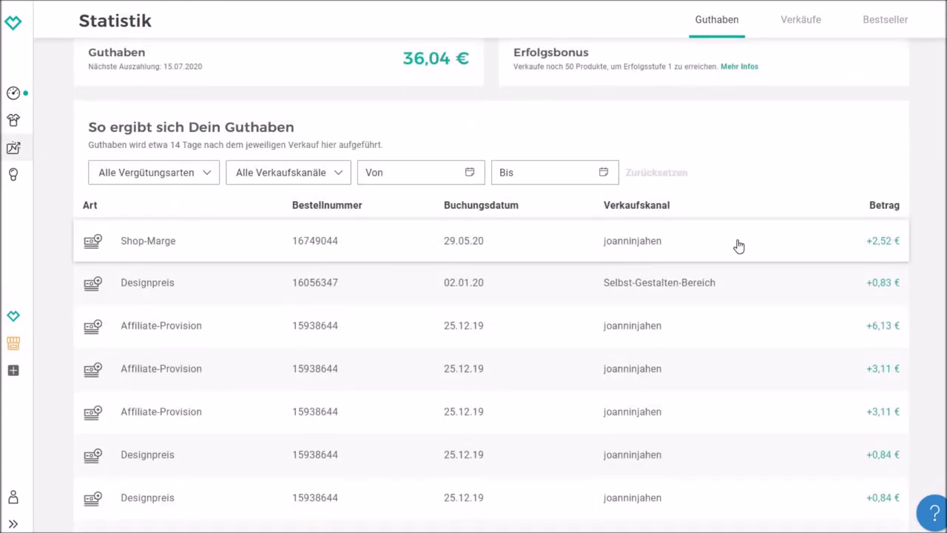
{"action": "scroll", "coordinate": [739, 245], "scroll_direction": "up", "scroll_amount": 1}
{"action": "left_click_drag", "start_coordinate": [404, 81], "coordinate": [476, 89]}
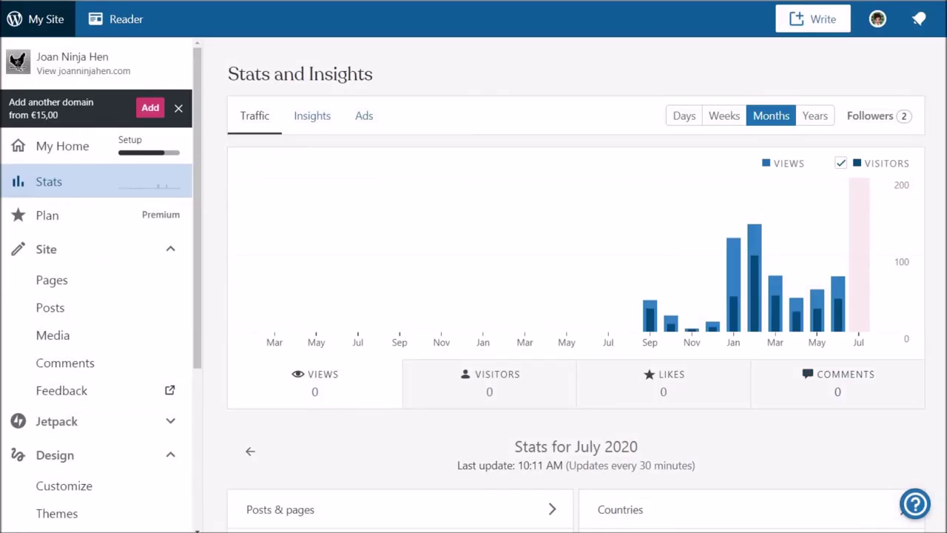
Browse the WordPress Months stats and load June 2020, showing 72 views and 43 visitors.
{"action": "scroll", "coordinate": [795, 230], "scroll_direction": "down", "scroll_amount": 1}
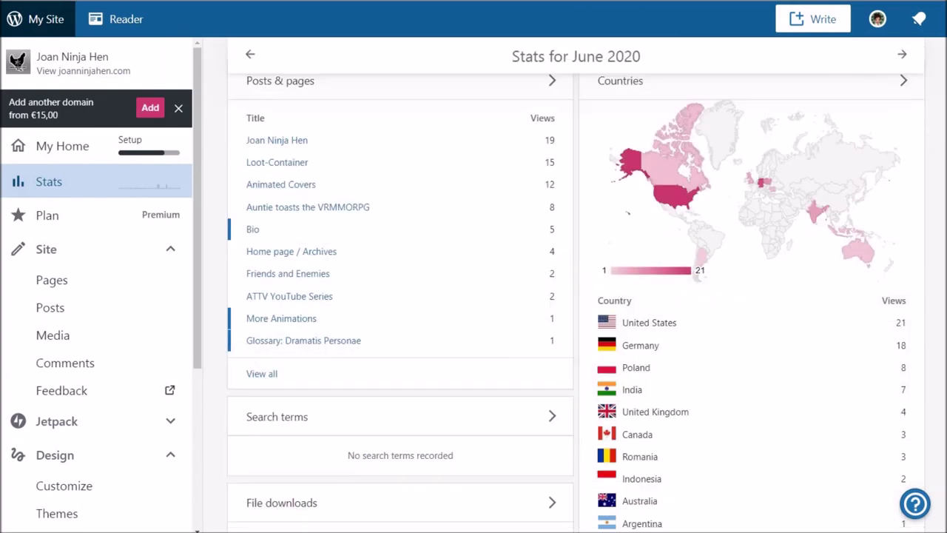
{"action": "scroll", "coordinate": [317, 252], "scroll_direction": "up", "scroll_amount": 1}
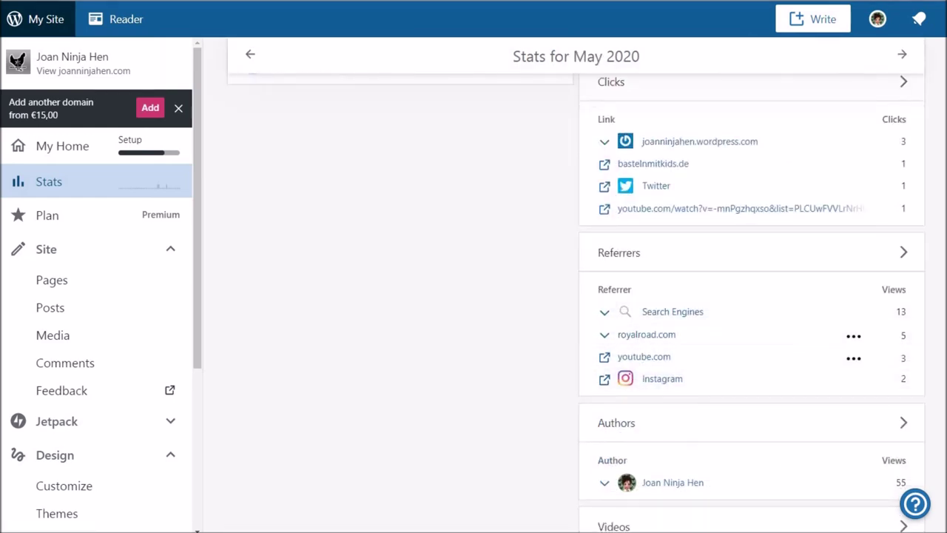
{"action": "scroll", "coordinate": [841, 133], "scroll_direction": "up", "scroll_amount": 10}
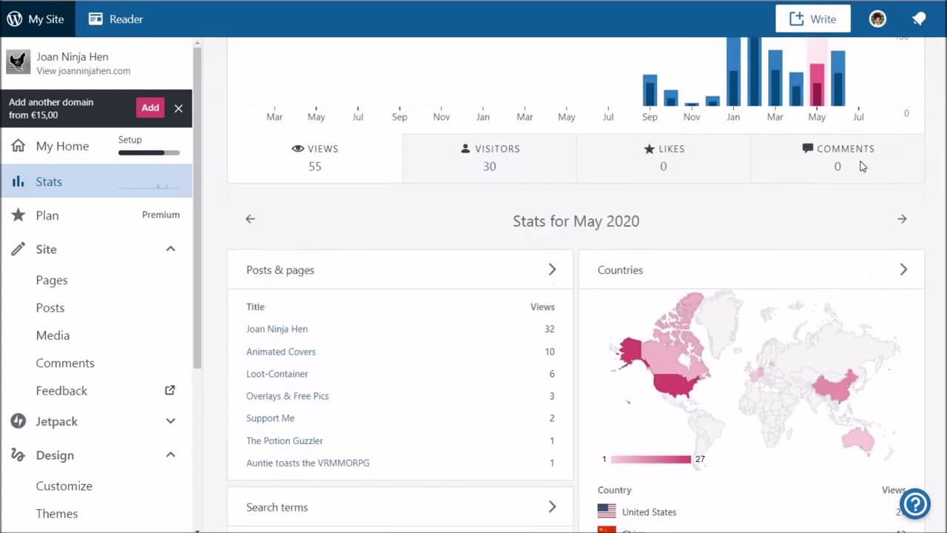
{"action": "left_click", "coordinate": [842, 135]}
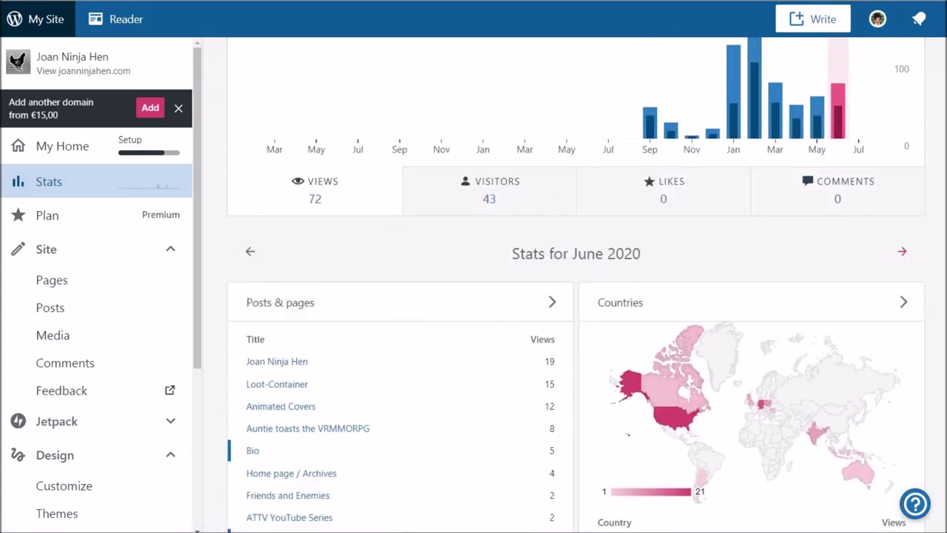
{"action": "scroll", "coordinate": [663, 281], "scroll_direction": "down", "scroll_amount": 10}
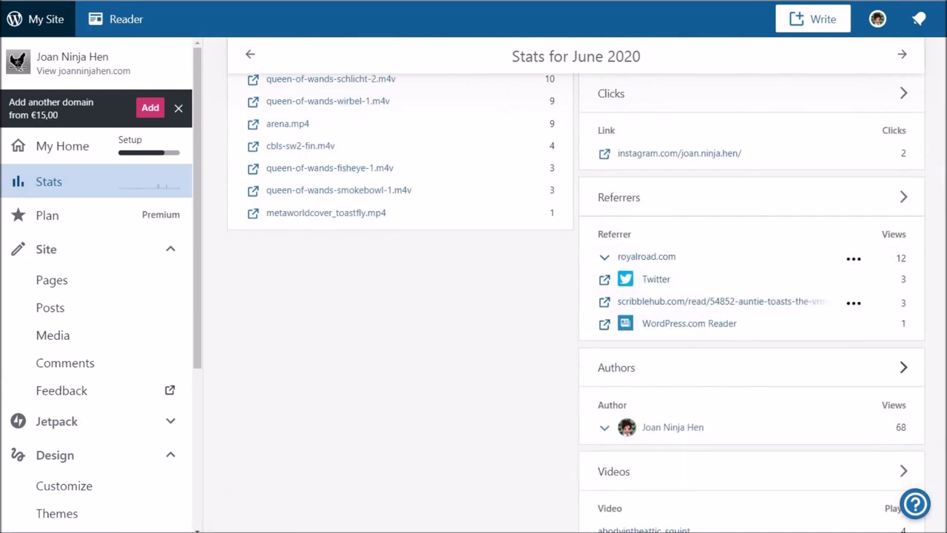
{"action": "scroll", "coordinate": [575, 296], "scroll_direction": "up", "scroll_amount": 2}
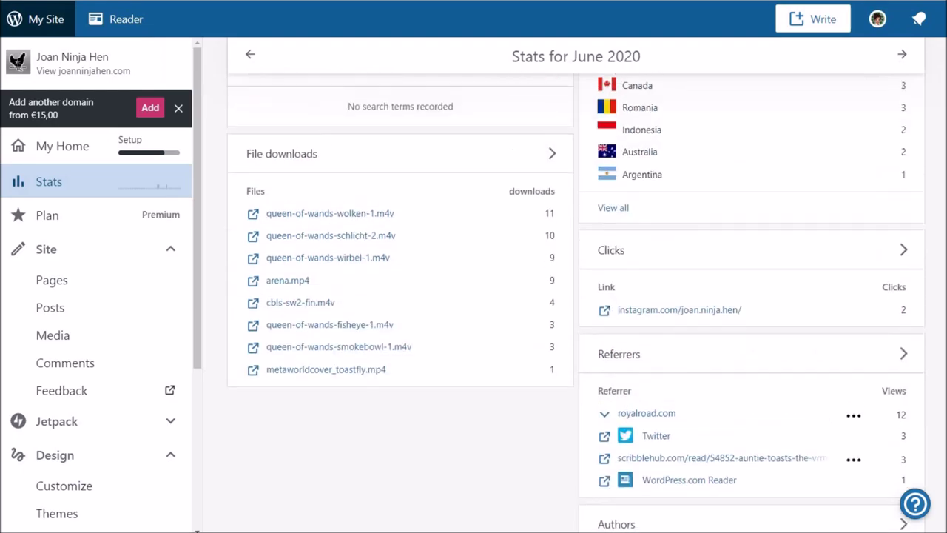
{"action": "scroll", "coordinate": [576, 296], "scroll_direction": "up", "scroll_amount": 4}
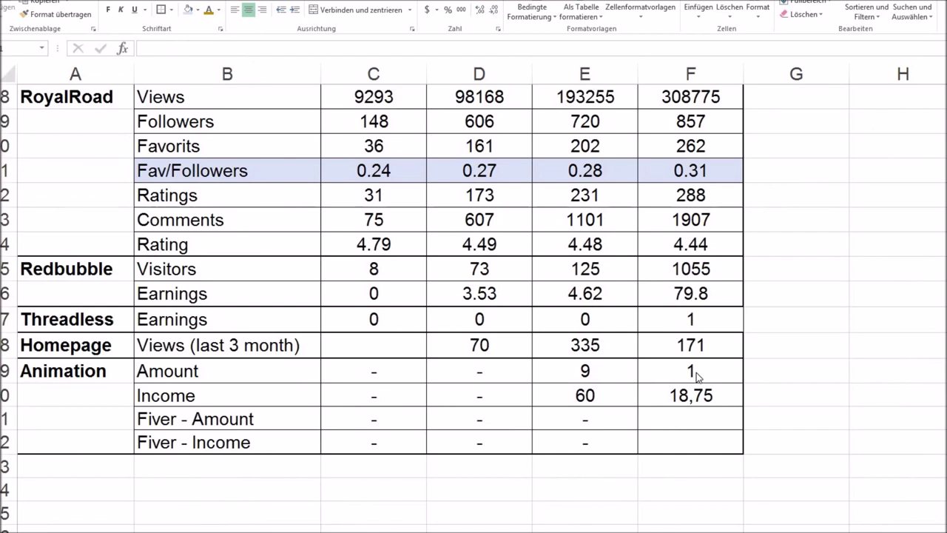
Check the Animation Amount of 1, then enter 5 as the Fiver - Amount in F21.
{"action": "left_click", "coordinate": [692, 418]}
{"action": "key", "text": "Up"}
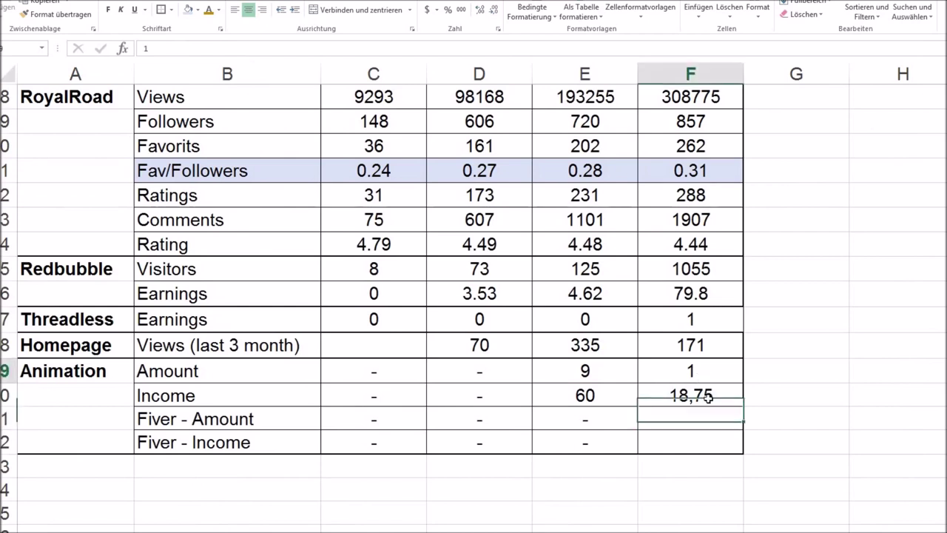
{"action": "key", "text": "Up"}
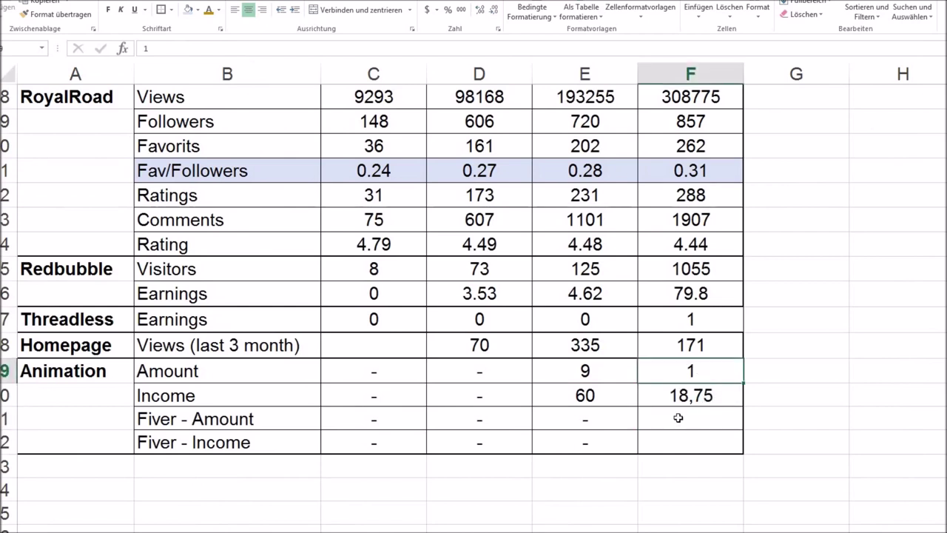
{"action": "key", "text": "Down"}
{"action": "key", "text": "Down"}
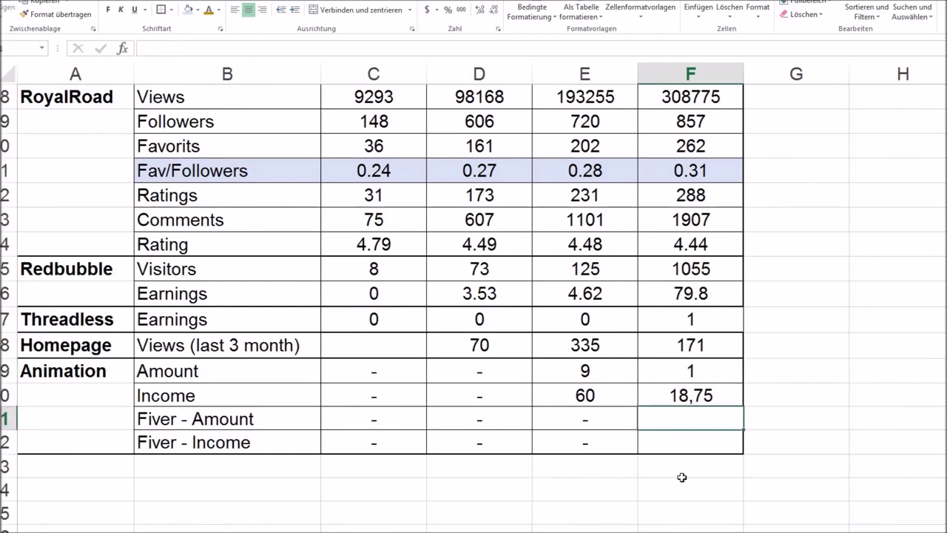
{"action": "type", "text": "5"}
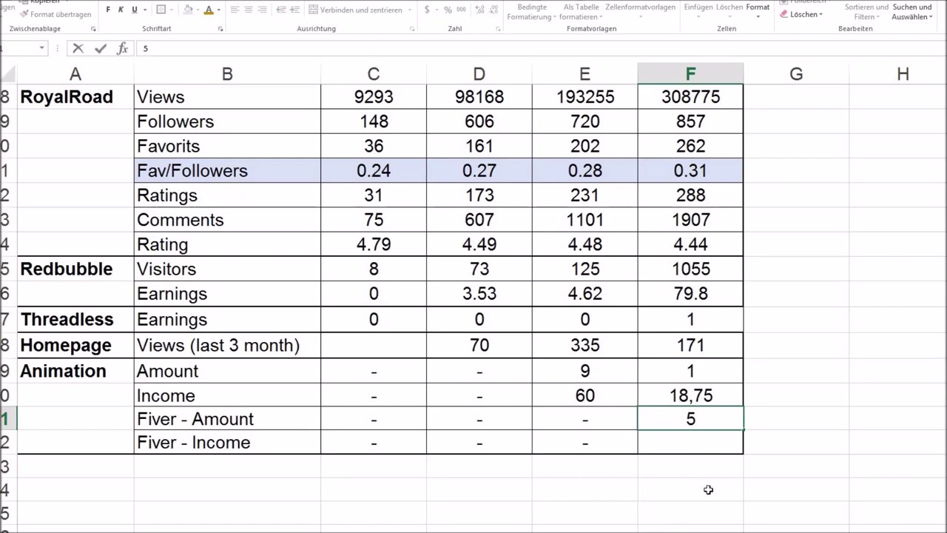
{"action": "key", "text": "Return"}
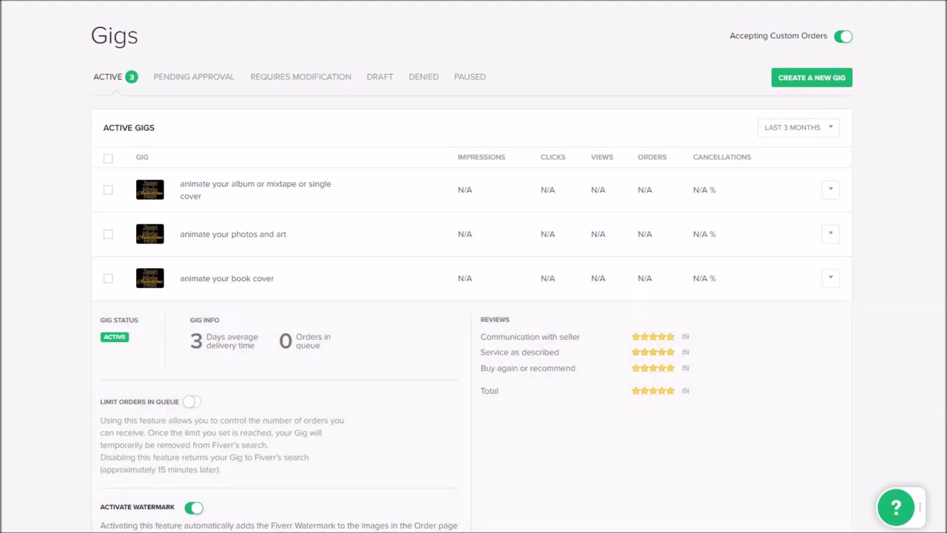
Highlight the €52.40 balance on Fiverr's Gigs page, then go to the Earnings page.
{"action": "scroll", "coordinate": [474, 266], "scroll_direction": "down", "scroll_amount": 5}
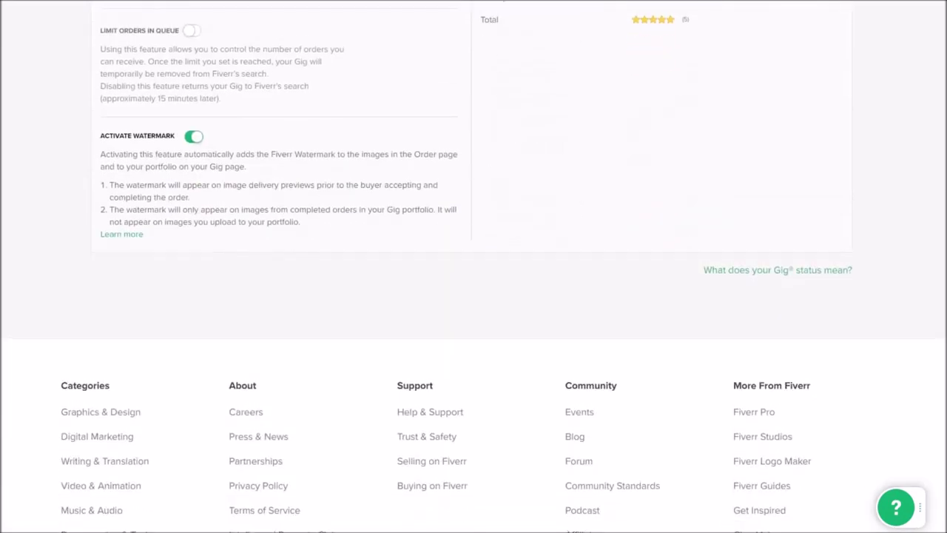
{"action": "scroll", "coordinate": [474, 266], "scroll_direction": "up", "scroll_amount": 6}
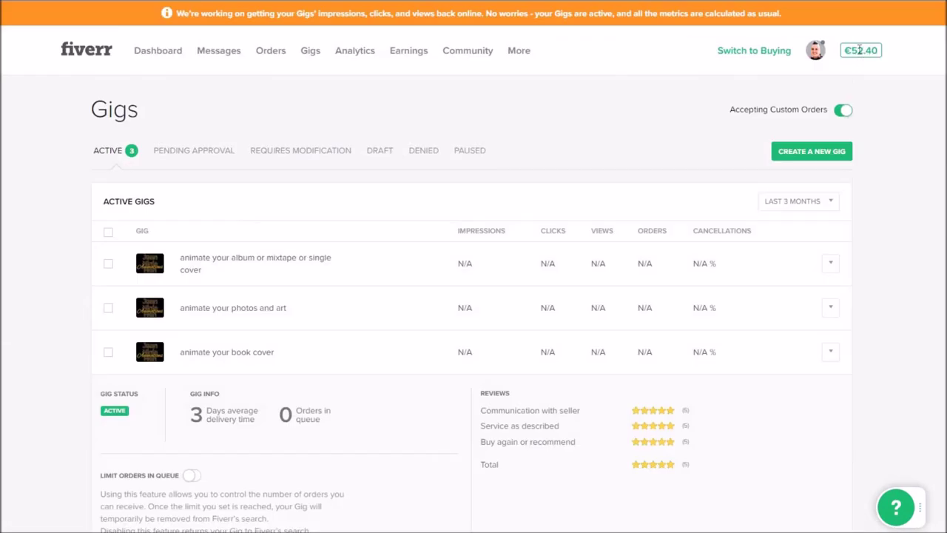
{"action": "left_click_drag", "start_coordinate": [844, 50], "coordinate": [864, 65]}
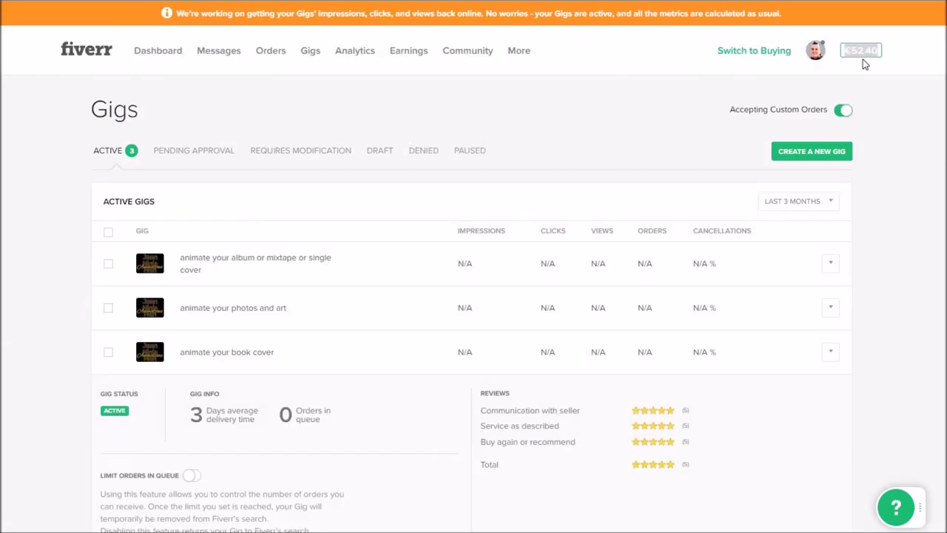
{"action": "left_click", "coordinate": [864, 64]}
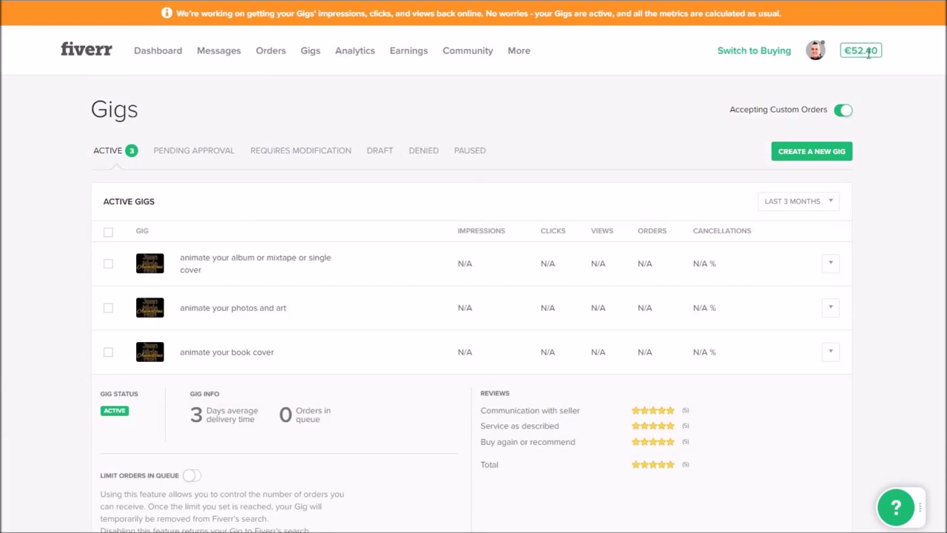
{"action": "left_click", "coordinate": [417, 55]}
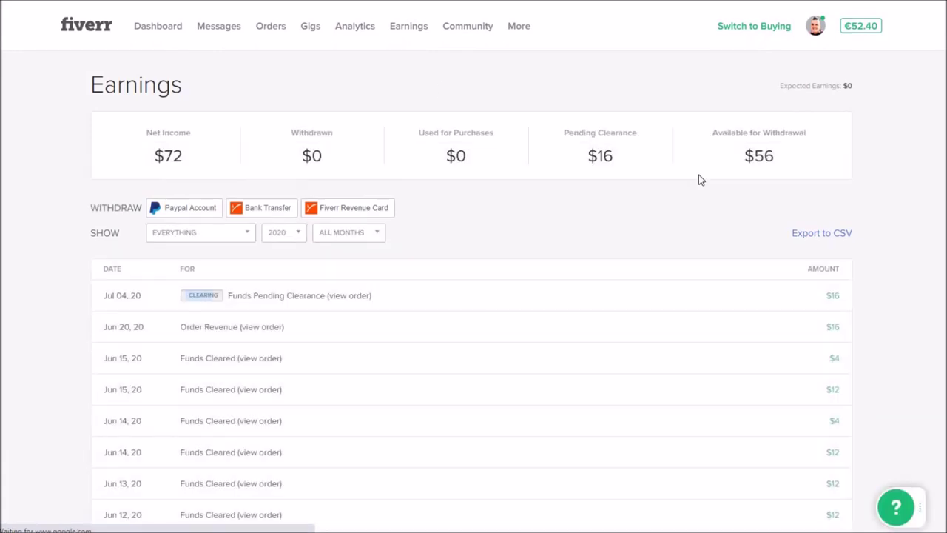
{"action": "scroll", "coordinate": [179, 148], "scroll_direction": "down", "scroll_amount": 1}
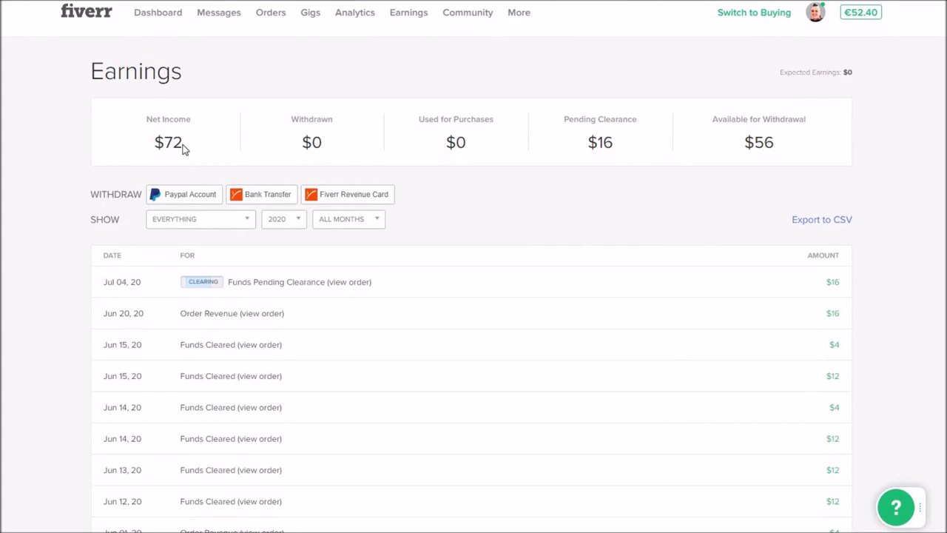
{"action": "left_click_drag", "start_coordinate": [184, 149], "coordinate": [153, 145]}
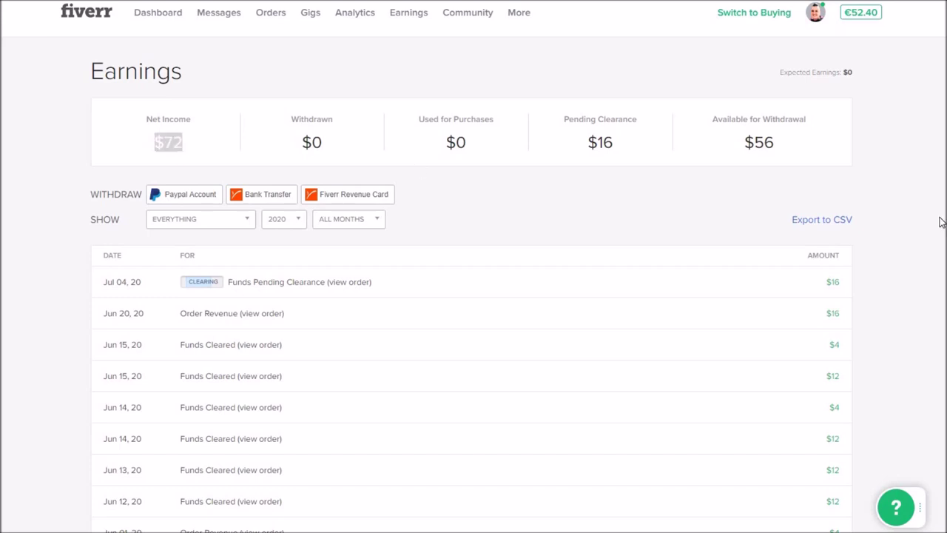
{"action": "scroll", "coordinate": [836, 400], "scroll_direction": "down", "scroll_amount": 5}
{"action": "scroll", "coordinate": [826, 416], "scroll_direction": "up", "scroll_amount": 1}
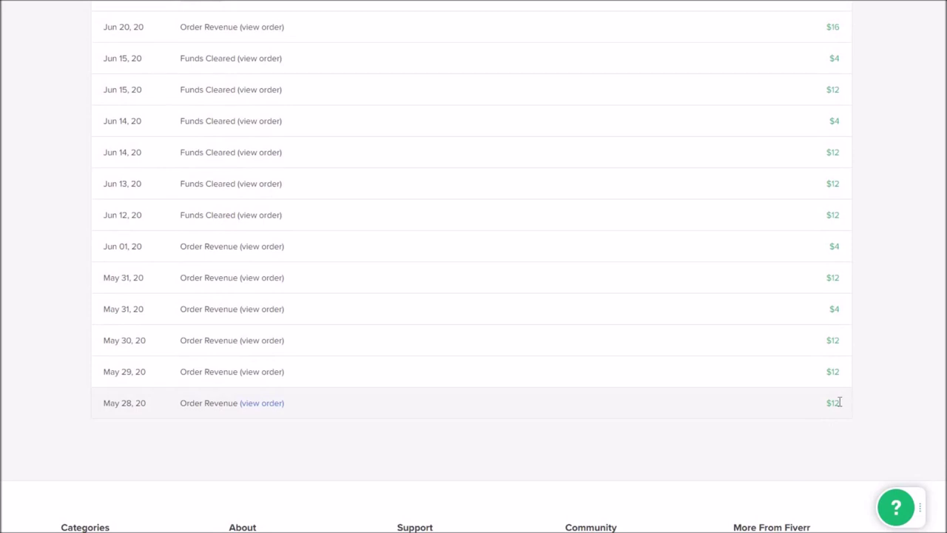
{"action": "scroll", "coordinate": [838, 402], "scroll_direction": "up", "scroll_amount": 4}
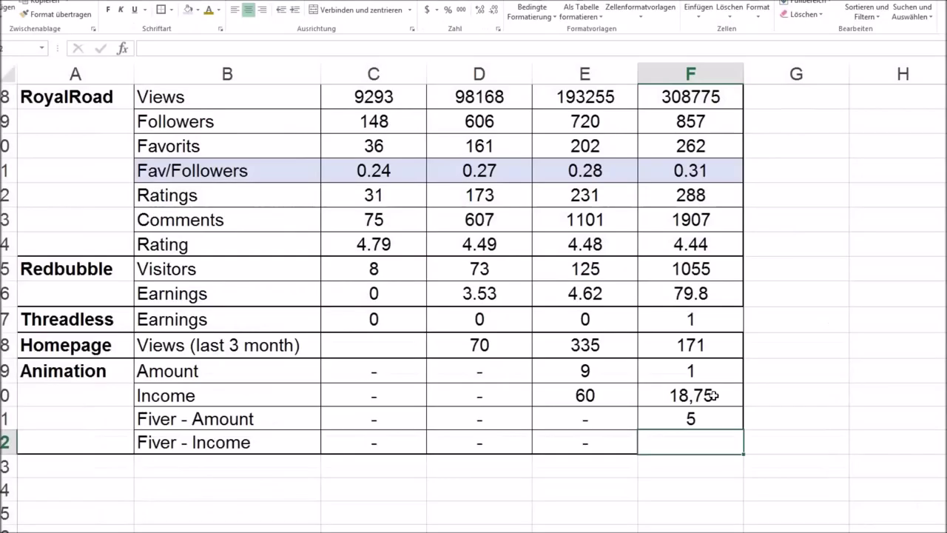
{"action": "left_click", "coordinate": [704, 392]}
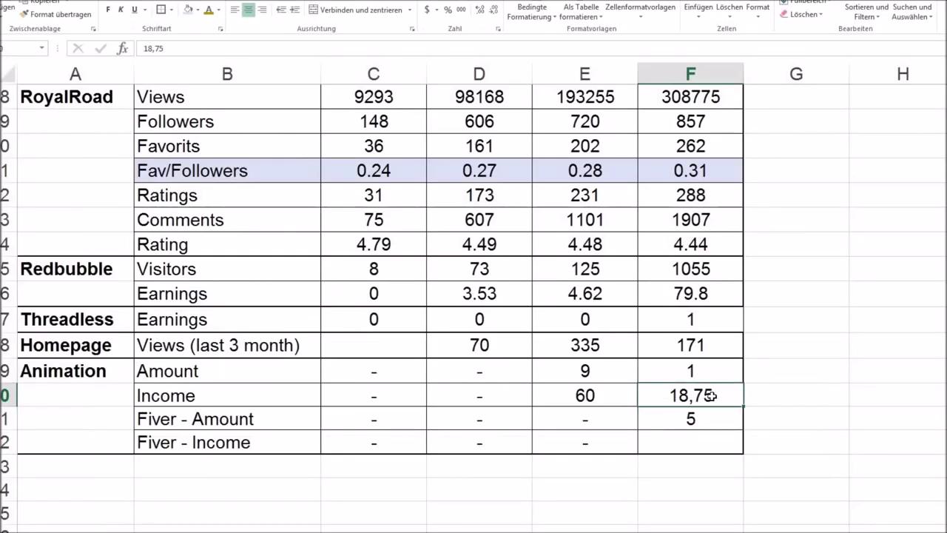
Append ' $' to the Animation Income label in B20 so it reads Income $.
{"action": "left_click", "coordinate": [271, 395]}
{"action": "left_click", "coordinate": [252, 48]}
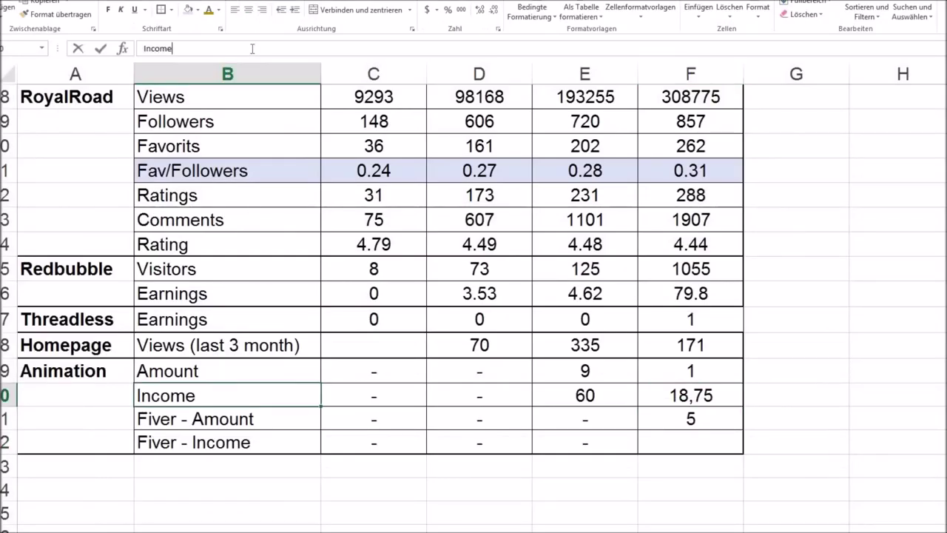
{"action": "type", "text": "$"}
{"action": "key", "text": "Return"}
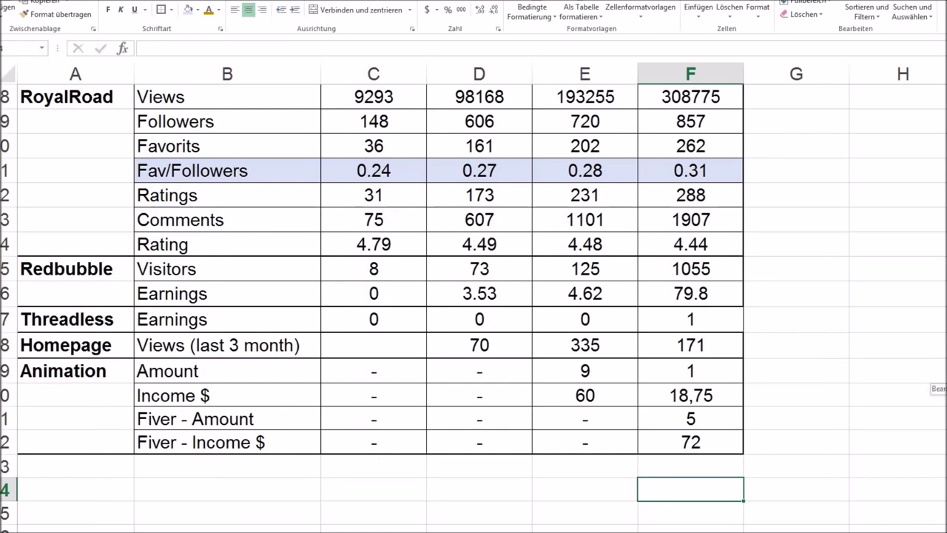
{"action": "scroll", "coordinate": [938, 388], "scroll_direction": "up", "scroll_amount": 2}
{"action": "scroll", "coordinate": [938, 388], "scroll_direction": "up", "scroll_amount": 2}
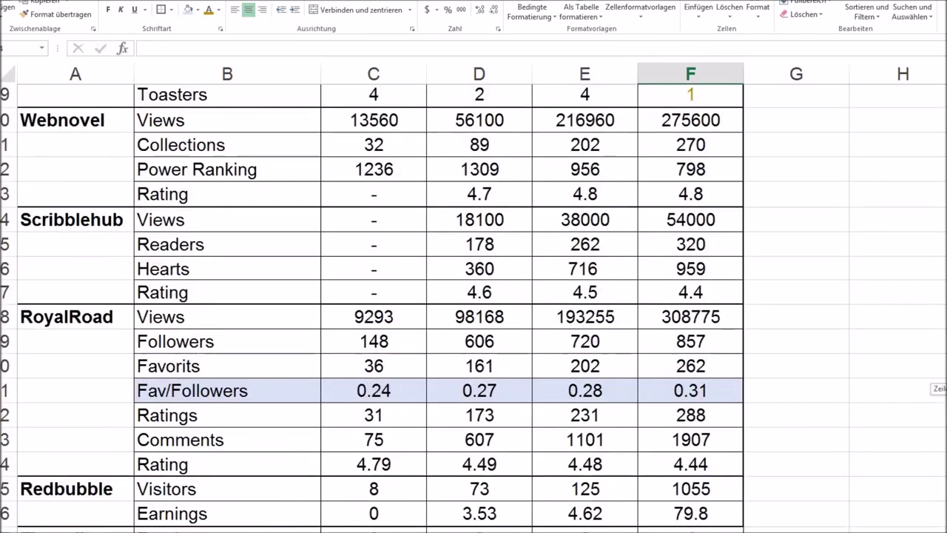
{"action": "scroll", "coordinate": [938, 387], "scroll_direction": "up", "scroll_amount": 4}
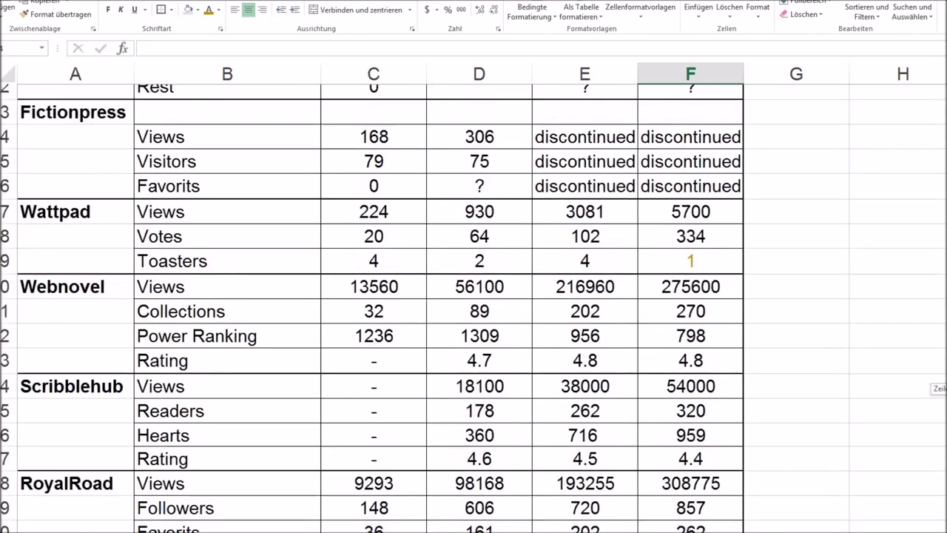
{"action": "scroll", "coordinate": [938, 387], "scroll_direction": "up", "scroll_amount": 4}
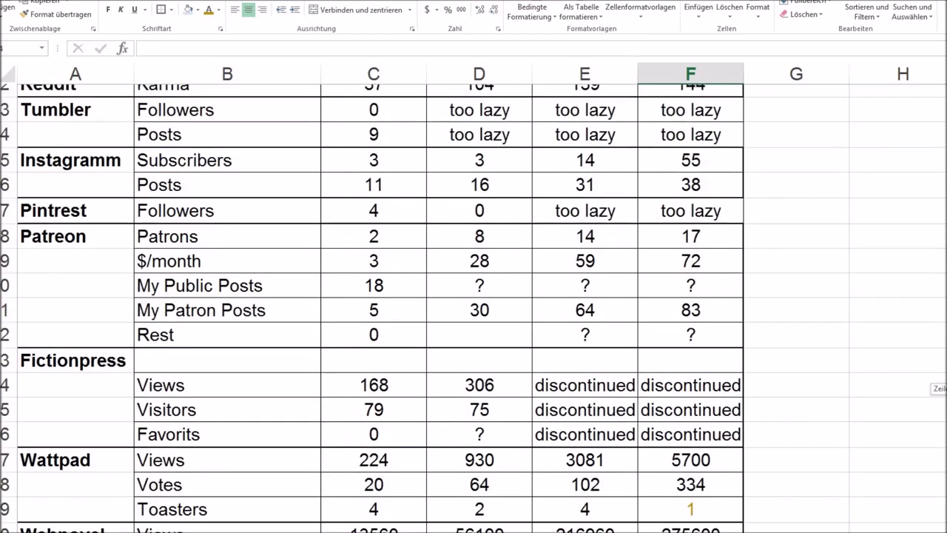
{"action": "scroll", "coordinate": [938, 388], "scroll_direction": "up", "scroll_amount": 6}
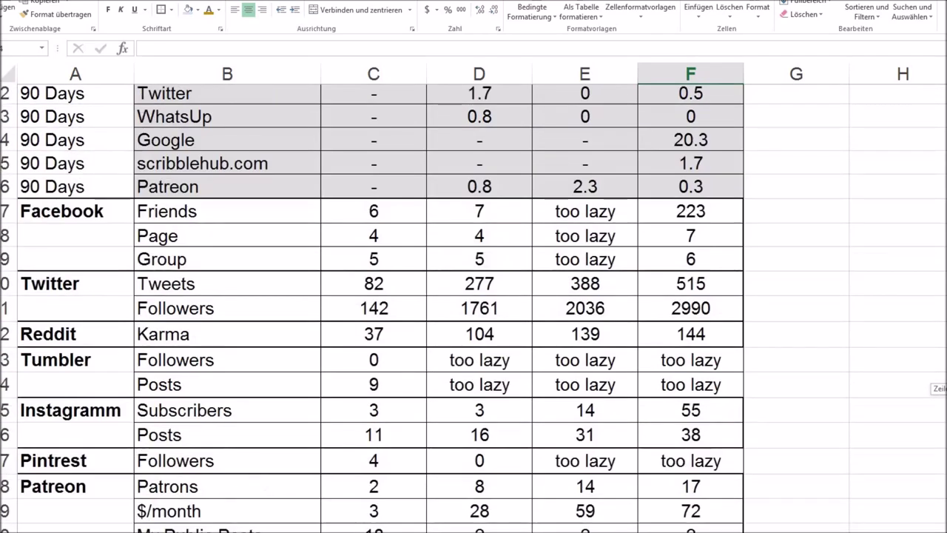
{"action": "scroll", "coordinate": [938, 387], "scroll_direction": "up", "scroll_amount": 3}
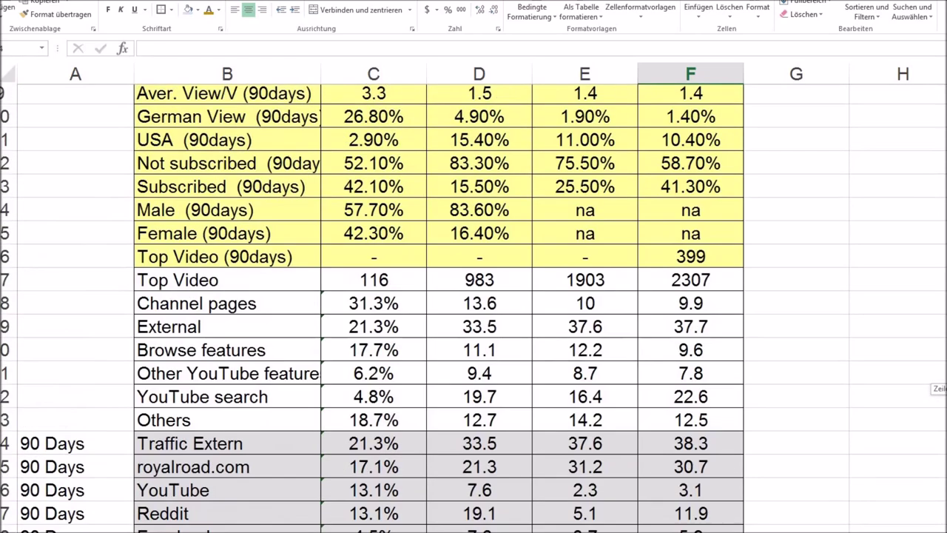
{"action": "scroll", "coordinate": [938, 388], "scroll_direction": "up", "scroll_amount": 3}
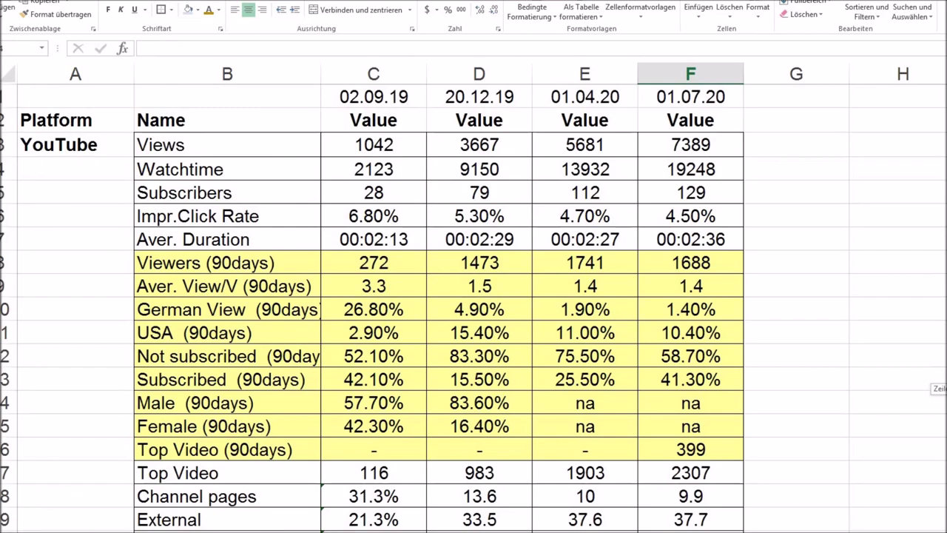
{"action": "scroll", "coordinate": [938, 388], "scroll_direction": "down", "scroll_amount": 10}
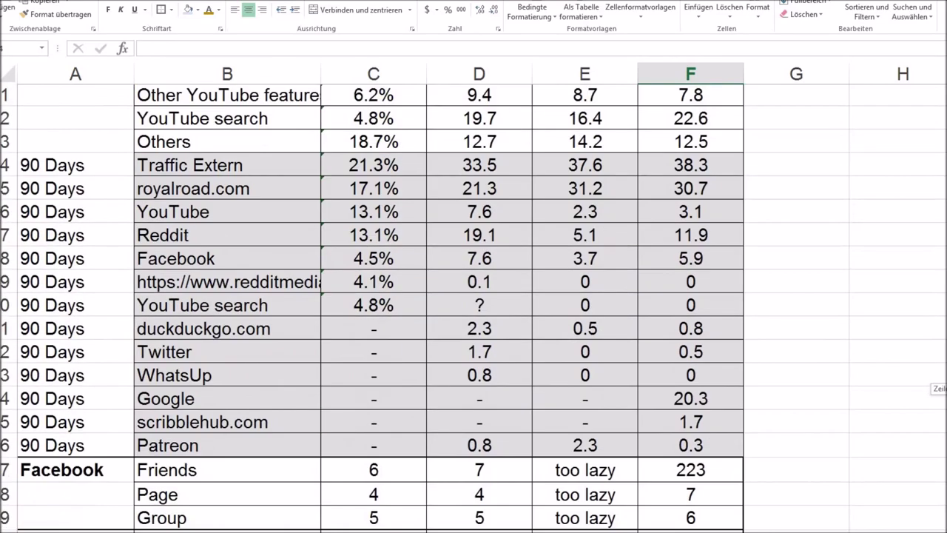
{"action": "scroll", "coordinate": [473, 307], "scroll_direction": "down", "scroll_amount": 4}
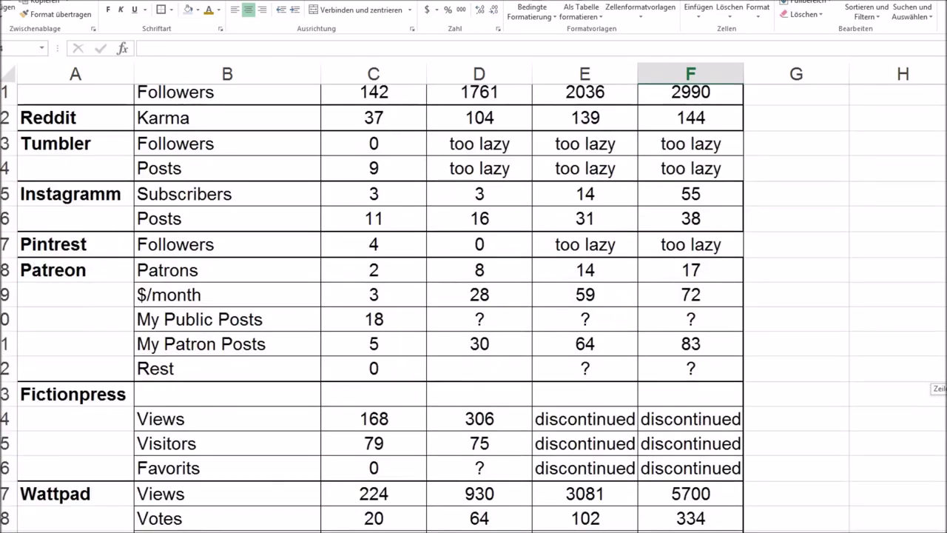
{"action": "left_click_drag", "start_coordinate": [690, 200], "coordinate": [699, 297]}
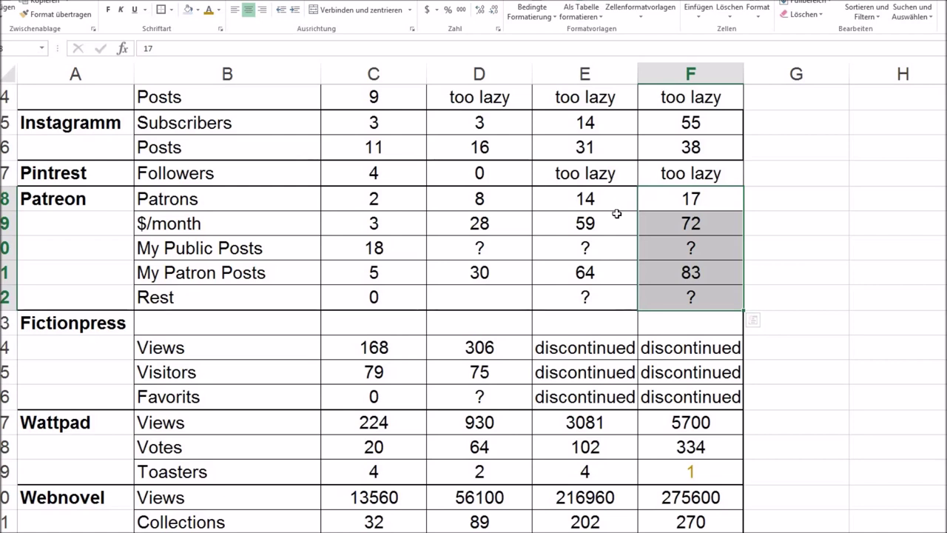
{"action": "left_click", "coordinate": [636, 205]}
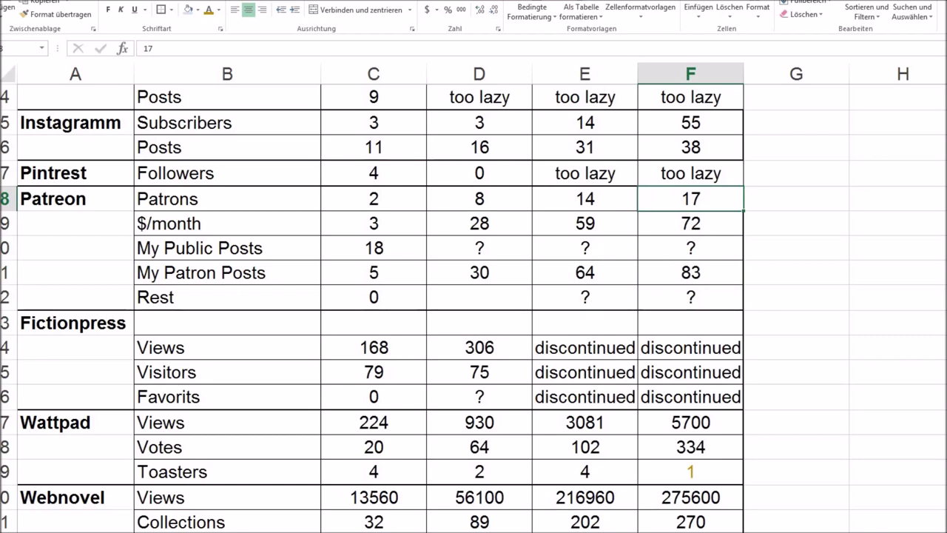
{"action": "scroll", "coordinate": [473, 296], "scroll_direction": "down", "scroll_amount": 1}
{"action": "scroll", "coordinate": [473, 295], "scroll_direction": "down", "scroll_amount": 3}
{"action": "scroll", "coordinate": [474, 296], "scroll_direction": "up", "scroll_amount": 3}
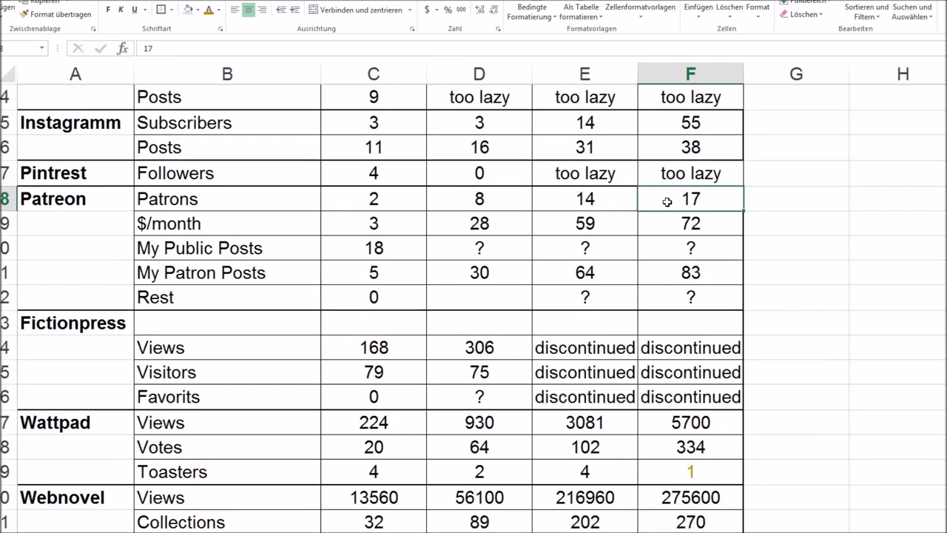
{"action": "scroll", "coordinate": [864, 277], "scroll_direction": "down", "scroll_amount": 2}
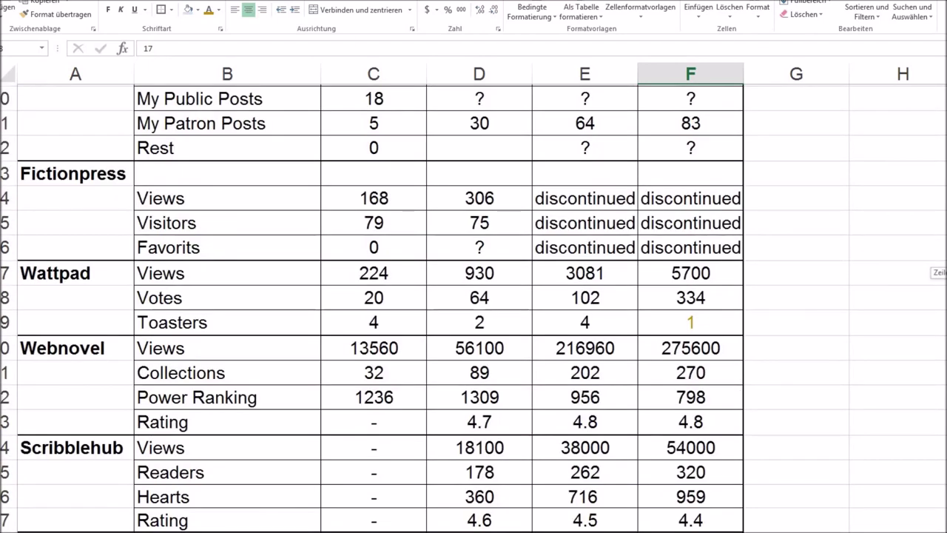
{"action": "scroll", "coordinate": [865, 278], "scroll_direction": "down", "scroll_amount": 5}
{"action": "scroll", "coordinate": [865, 278], "scroll_direction": "down", "scroll_amount": 1}
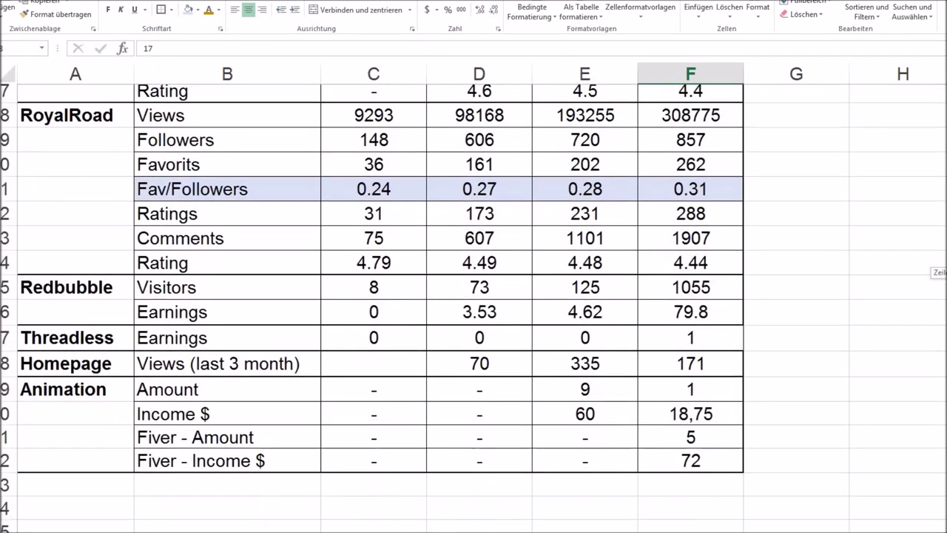
{"action": "scroll", "coordinate": [865, 277], "scroll_direction": "up", "scroll_amount": 1}
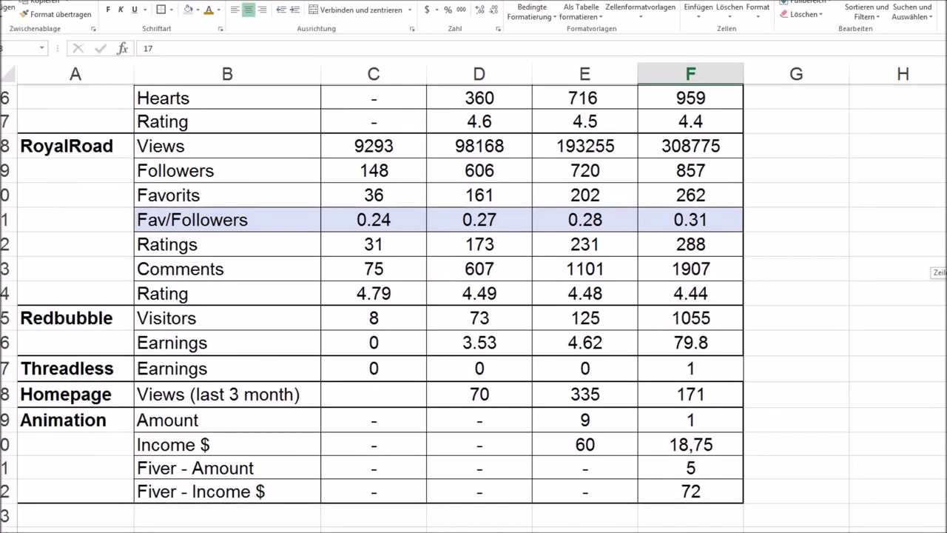
{"action": "scroll", "coordinate": [865, 277], "scroll_direction": "up", "scroll_amount": 1}
{"action": "scroll", "coordinate": [864, 277], "scroll_direction": "down", "scroll_amount": 1}
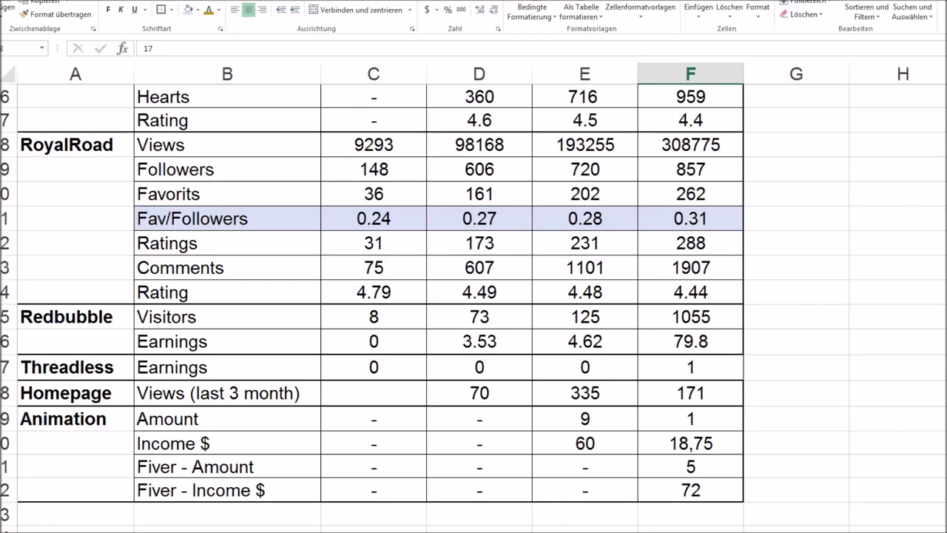
{"action": "scroll", "coordinate": [473, 295], "scroll_direction": "up", "scroll_amount": 2}
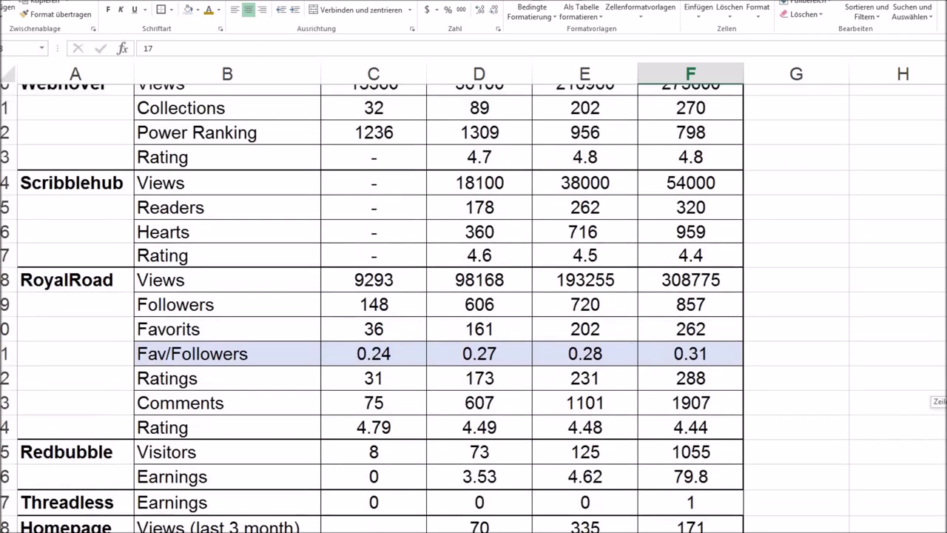
{"action": "scroll", "coordinate": [820, 362], "scroll_direction": "down", "scroll_amount": 1}
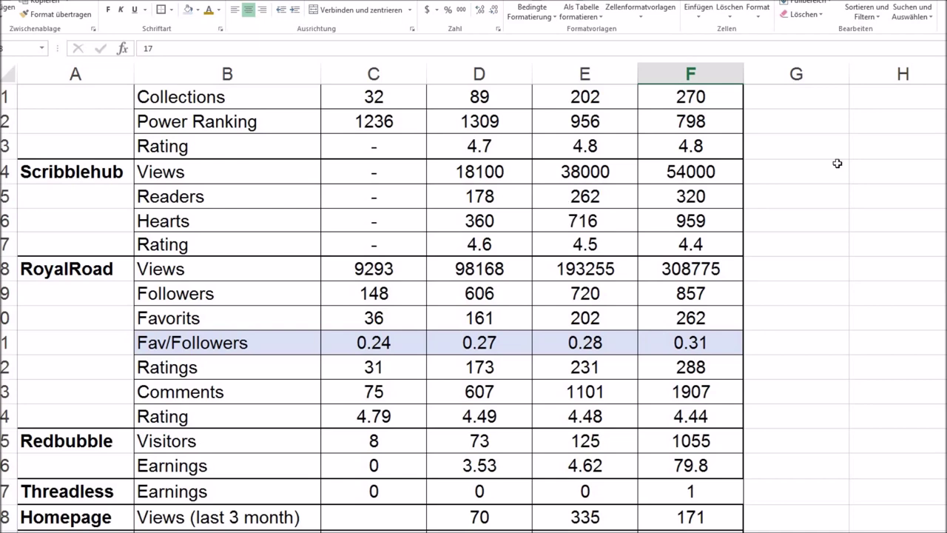
{"action": "mouse_move", "coordinate": [940, 346]}
{"action": "left_mouse_down"}
{"action": "mouse_move", "coordinate": [939, 355]}
{"action": "mouse_move", "coordinate": [939, 347]}
{"action": "left_mouse_up"}
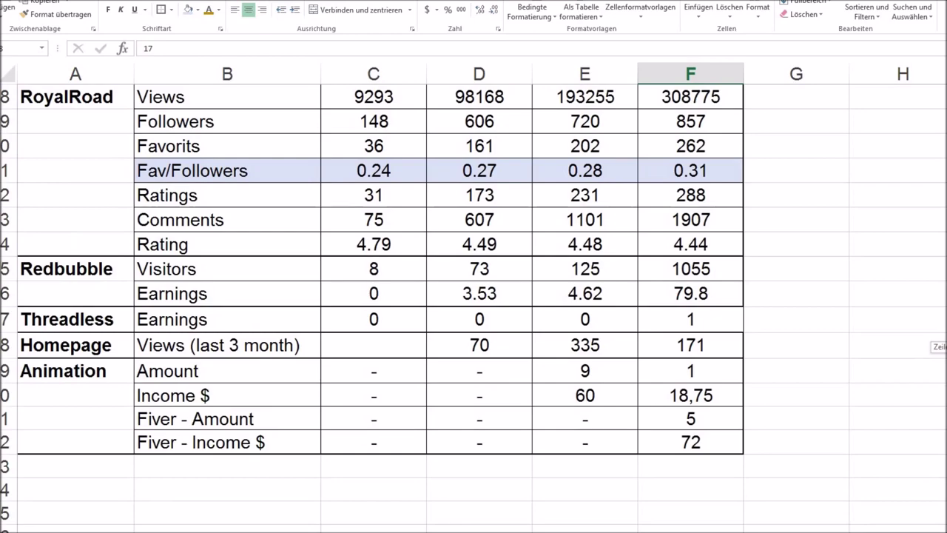
{"action": "scroll", "coordinate": [940, 347], "scroll_direction": "up", "scroll_amount": 6}
{"action": "scroll", "coordinate": [109, 219], "scroll_direction": "up", "scroll_amount": 3}
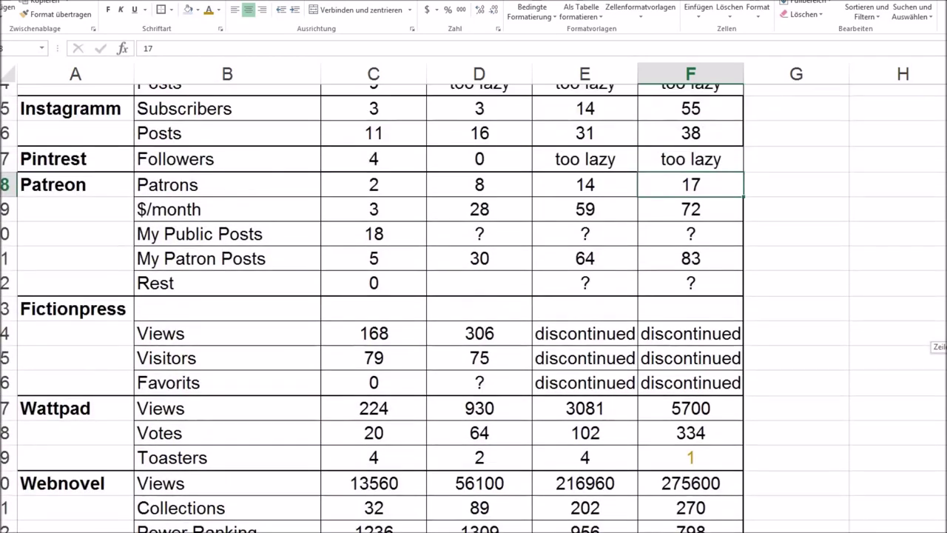
{"action": "left_click_drag", "start_coordinate": [109, 218], "coordinate": [682, 330]}
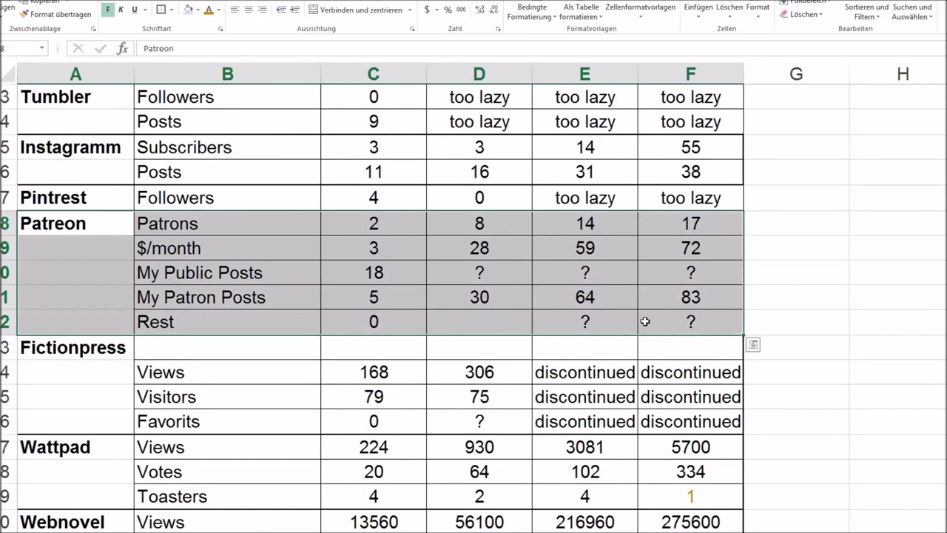
{"action": "left_click", "coordinate": [688, 222]}
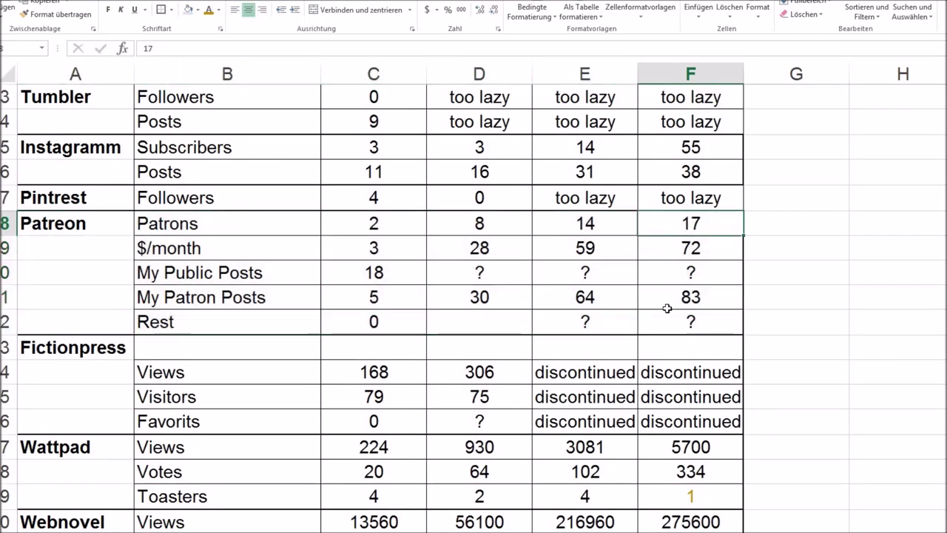